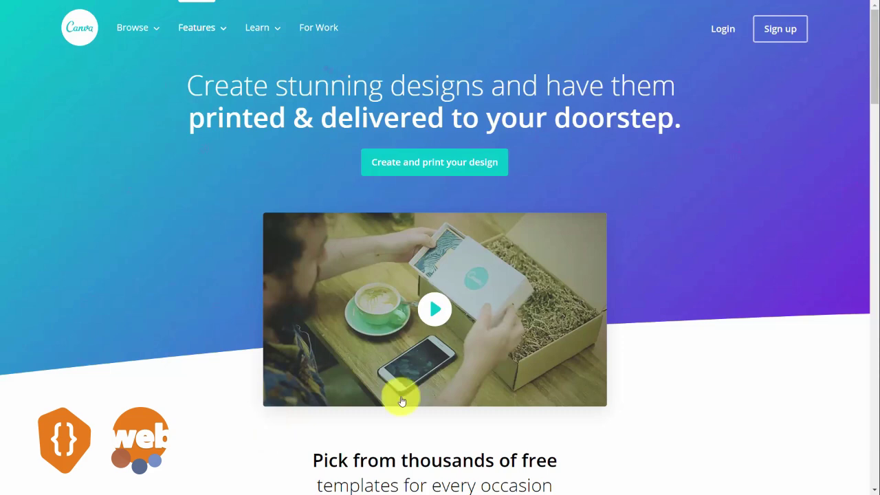
# - Review the print page and the Canva for Work upgrade plans, comparing plan features and viewing the yearly pricing
pyautogui.scroll(-6, 402, 401)
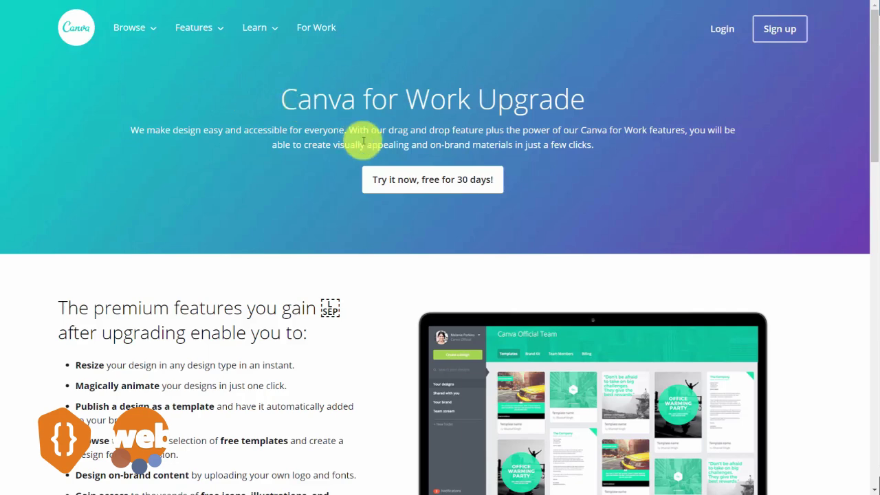
pyautogui.click(425, 192)
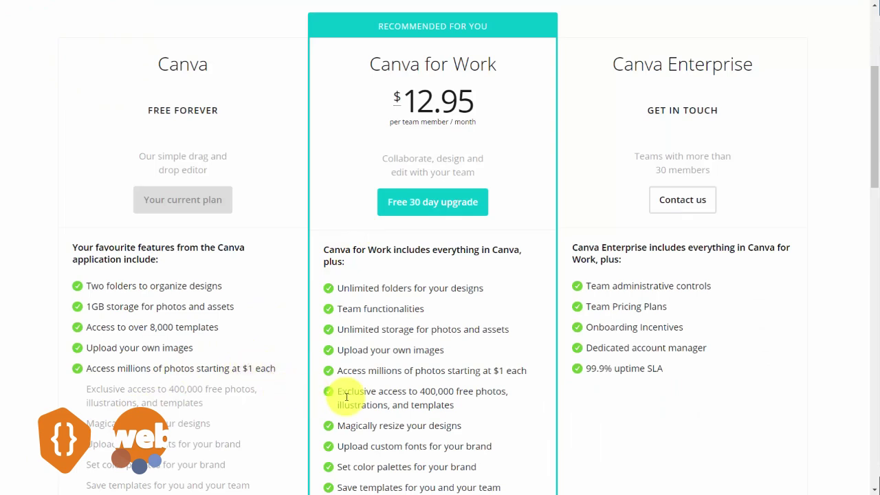
pyautogui.scroll(-3, 358, 371)
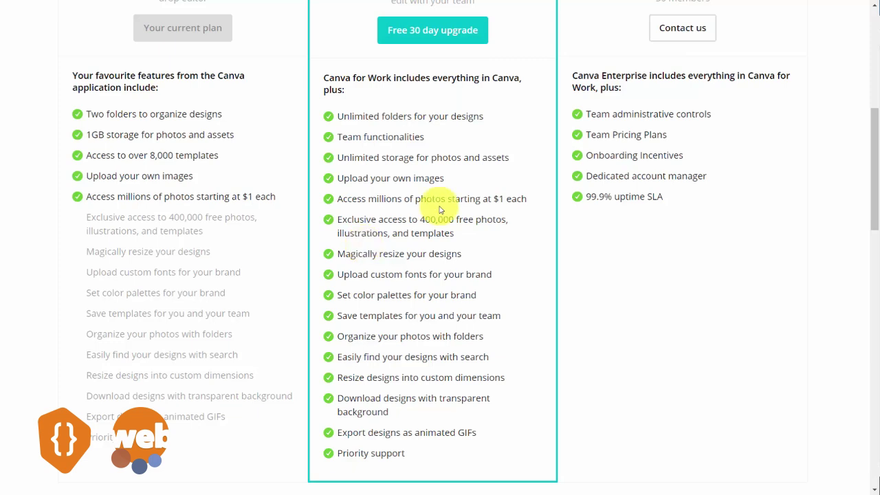
pyautogui.scroll(5, 438, 204)
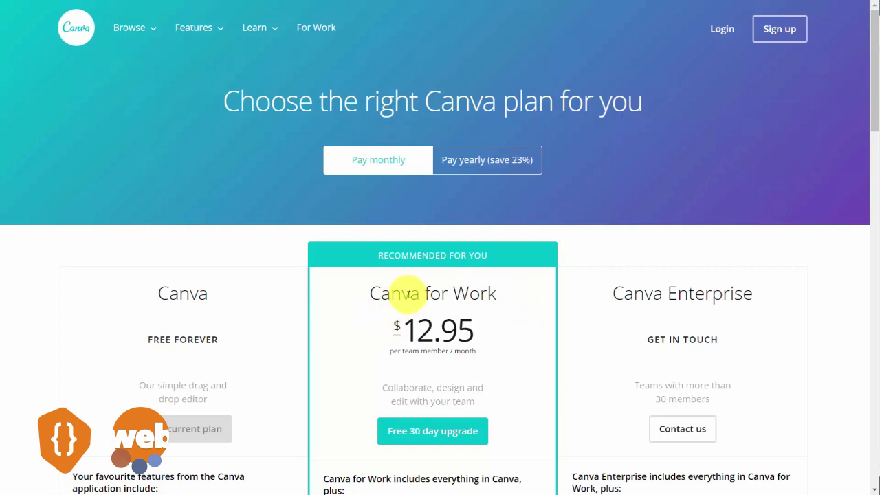
pyautogui.click(459, 169)
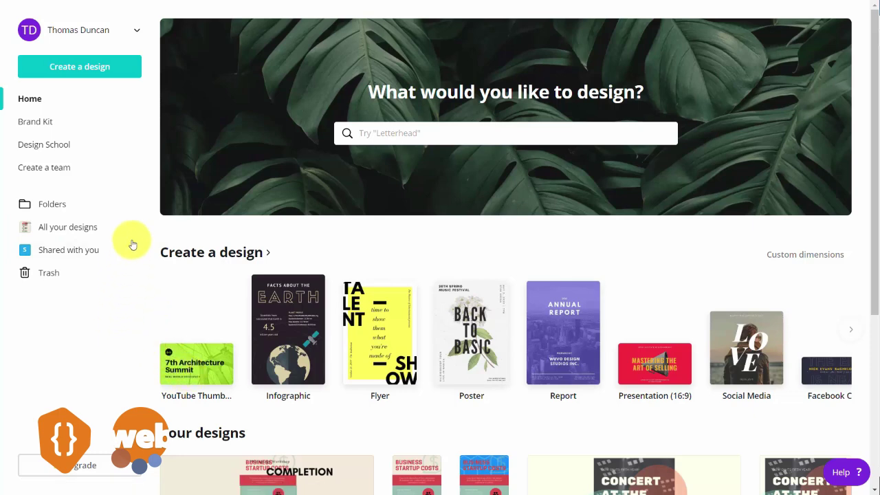
# - Open the account's public profile, view its editable info fields, and leave editing without saving
pyautogui.click(96, 32)
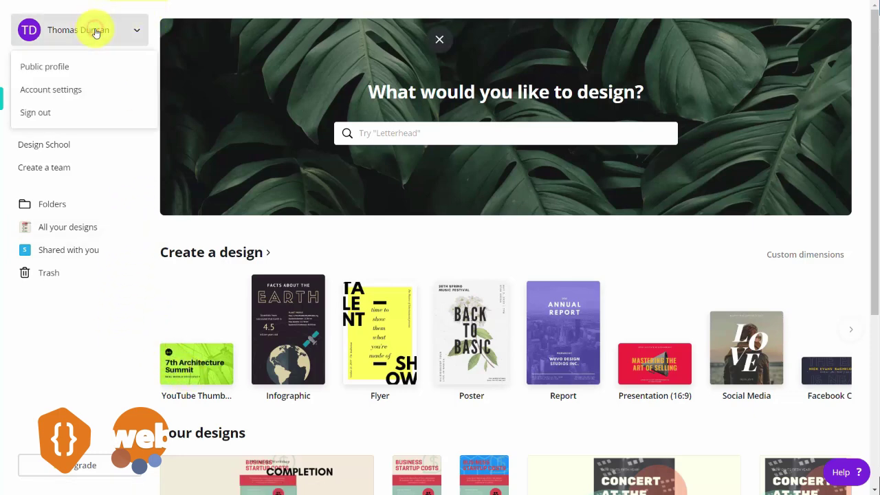
pyautogui.click(68, 71)
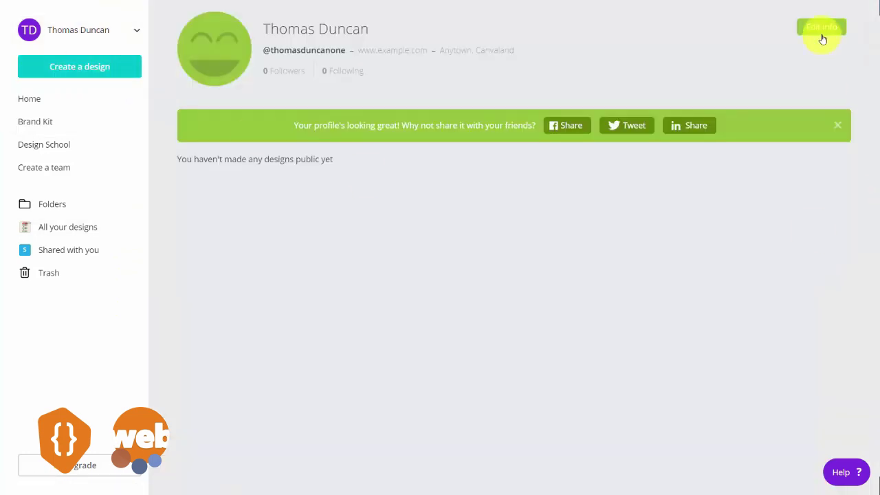
pyautogui.click(819, 31)
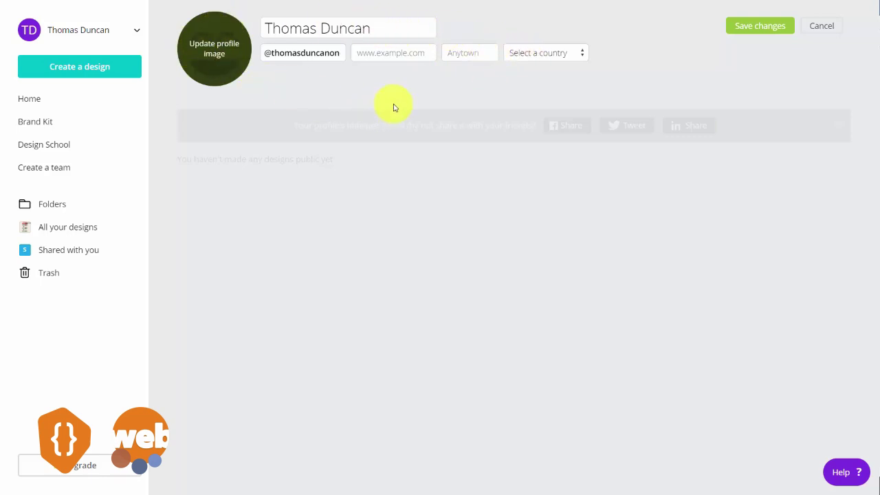
pyautogui.click(827, 44)
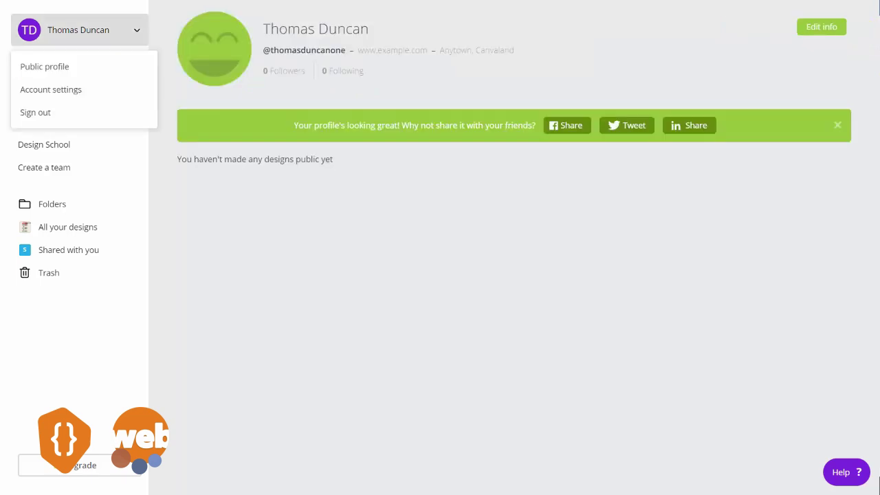
# - Examine the account settings, including billing and team details, print orders, and the sign-out and deactivation options
pyautogui.click(51, 90)
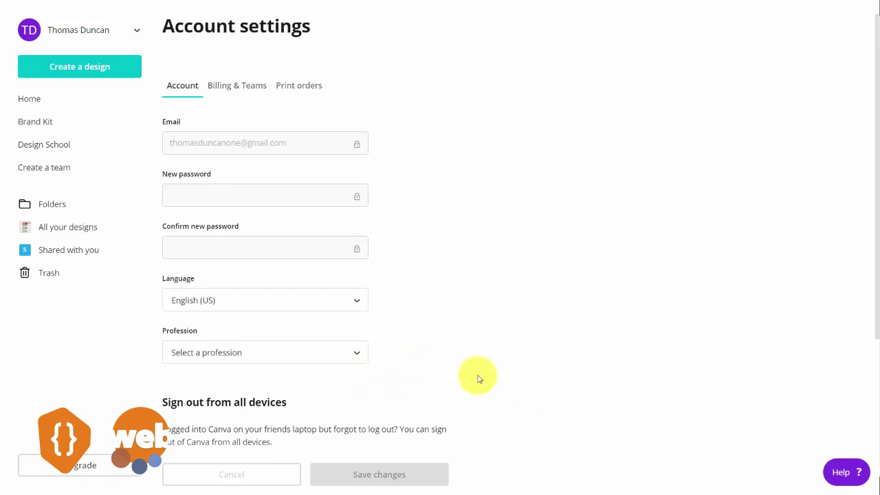
pyautogui.click(240, 85)
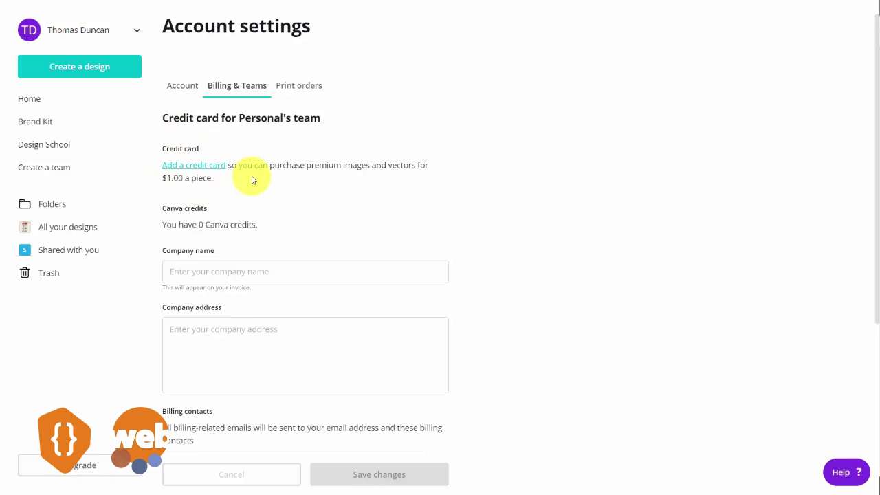
pyautogui.scroll(-3, 342, 200)
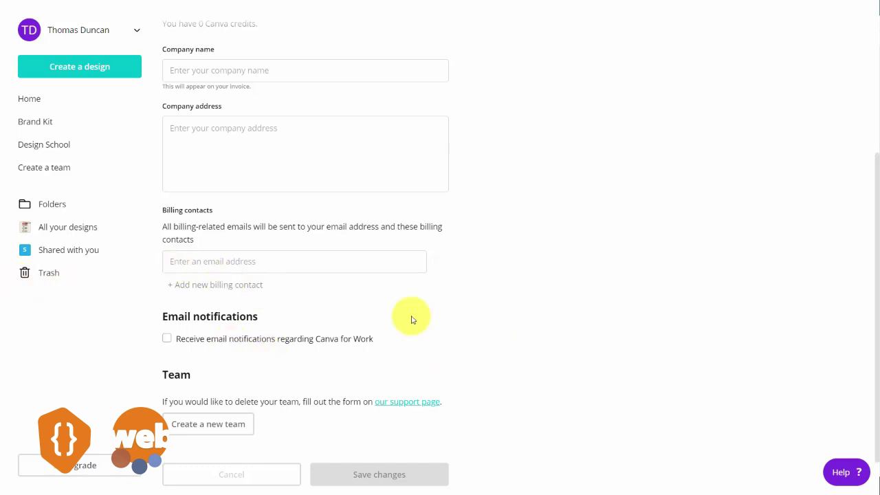
pyautogui.click(259, 261)
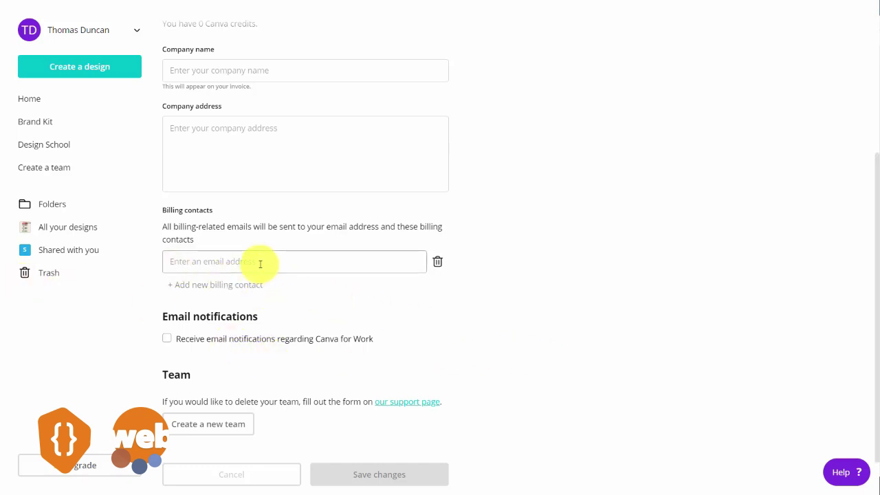
pyautogui.scroll(3, 314, 280)
pyautogui.click(299, 86)
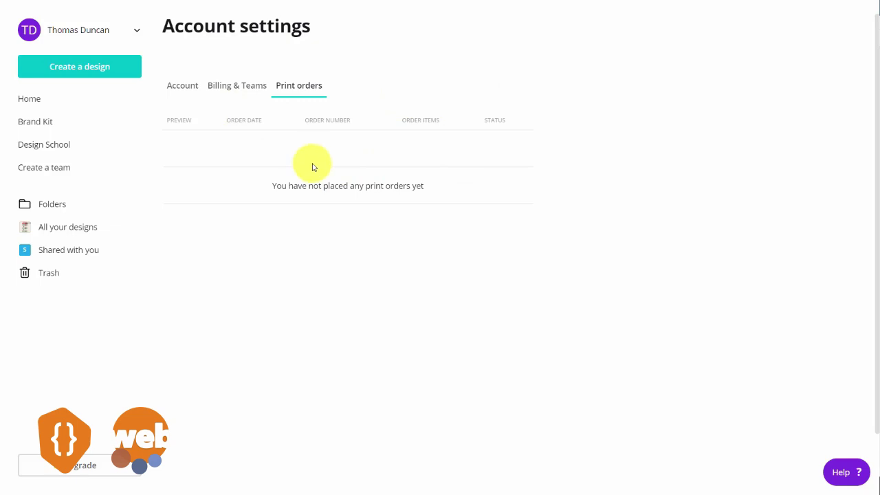
pyautogui.hotkey('alt', 'Left')
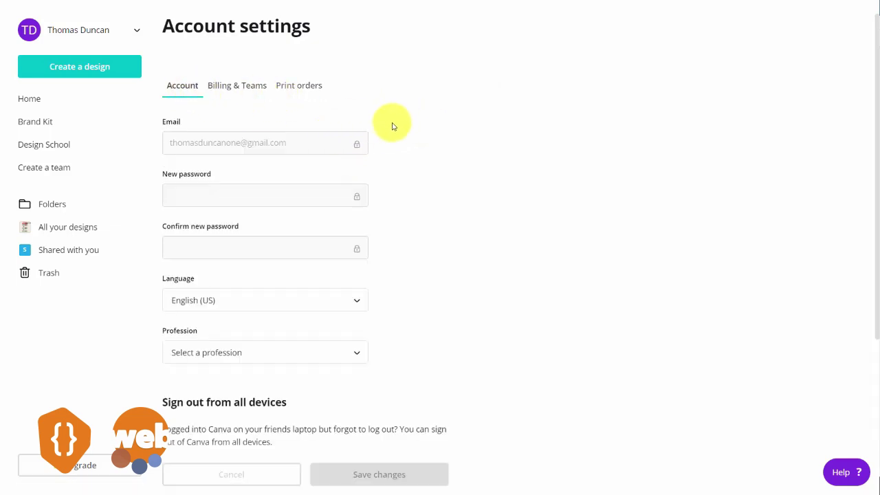
pyautogui.scroll(-3, 391, 126)
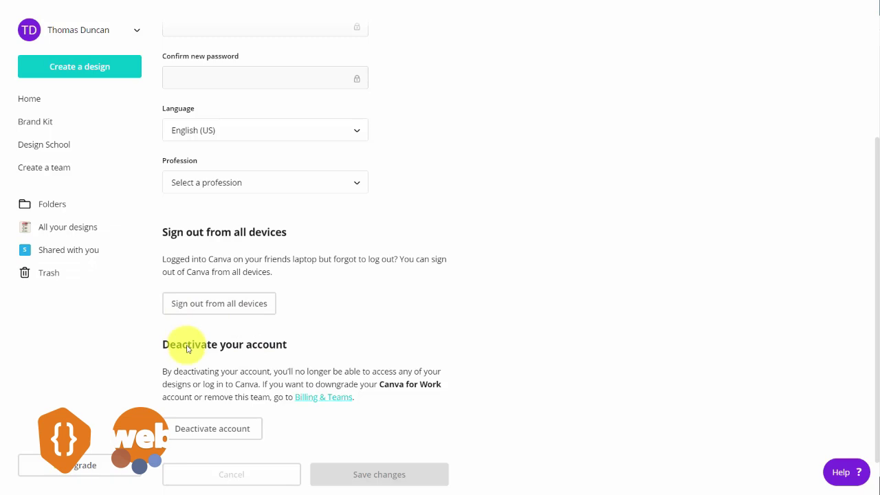
# - Add purple #b544a6 to the brand colors in the Brand Kit
pyautogui.click(138, 104)
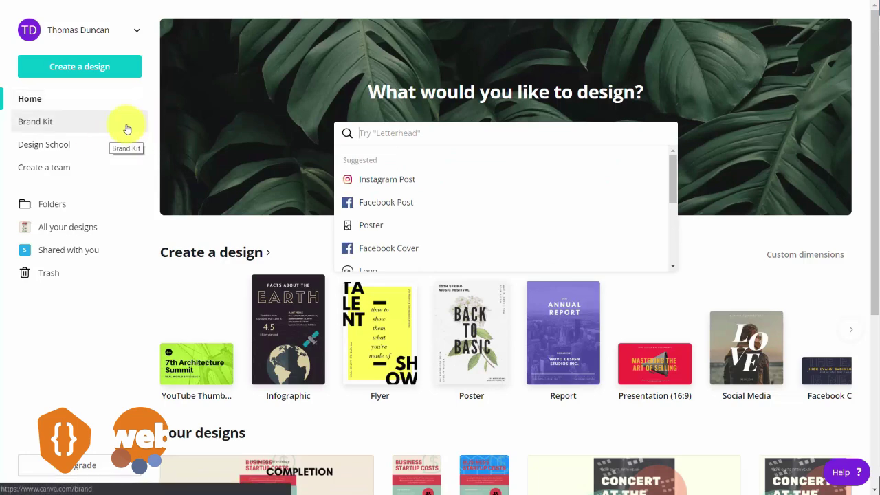
pyautogui.click(38, 122)
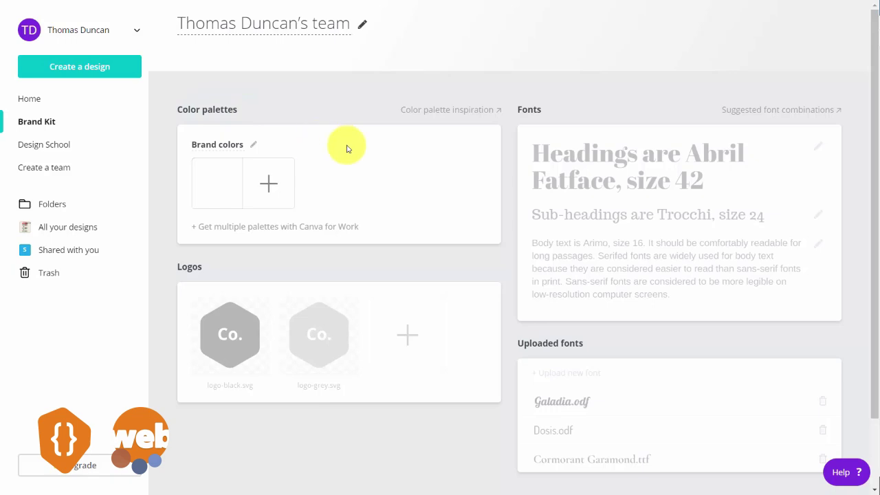
pyautogui.click(267, 182)
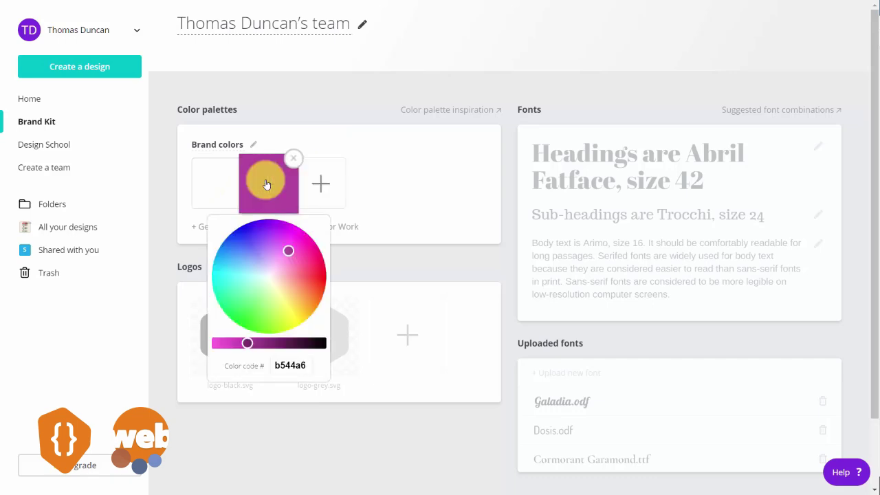
pyautogui.click(267, 184)
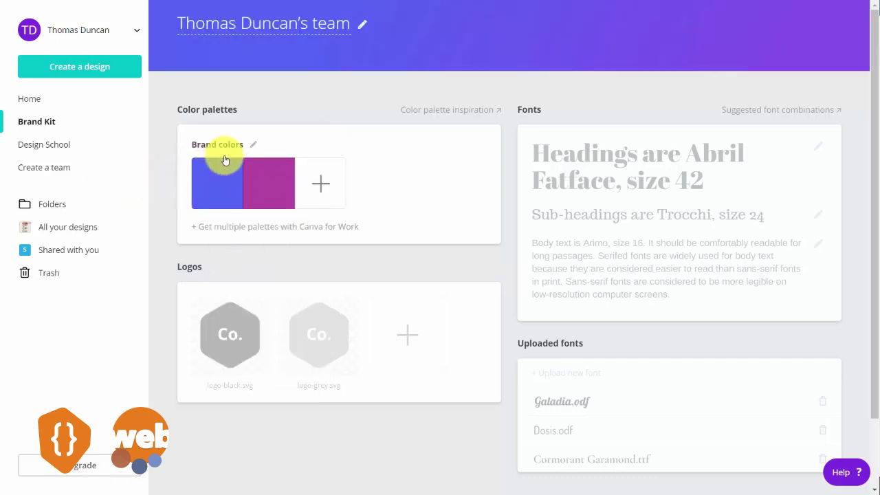
# - Add green #a8c11a as a third brand color and remove it from the palette
pyautogui.click(320, 183)
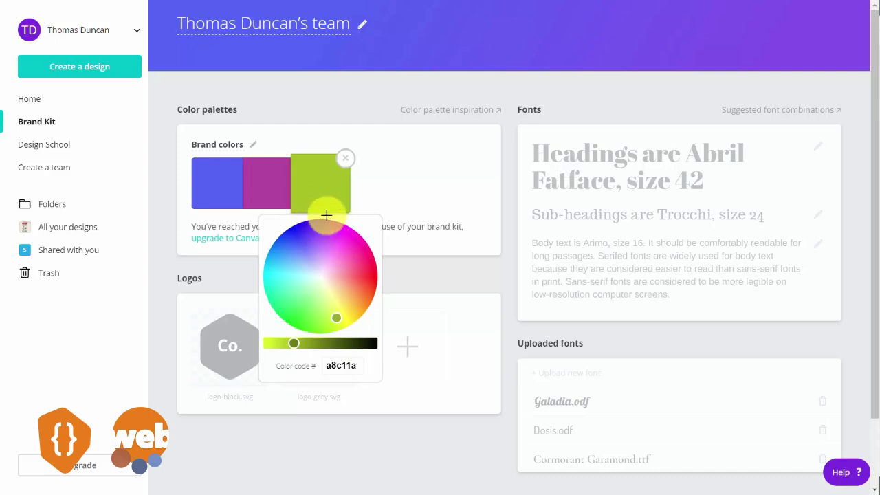
pyautogui.click(316, 97)
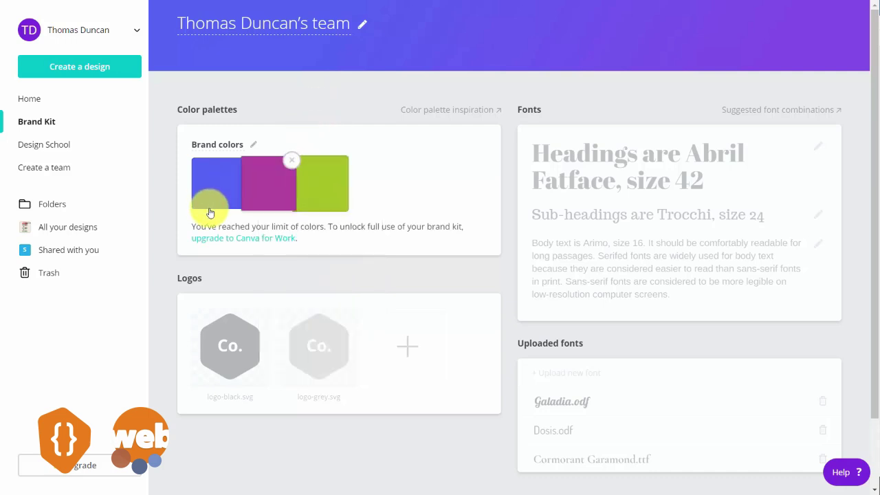
pyautogui.click(341, 159)
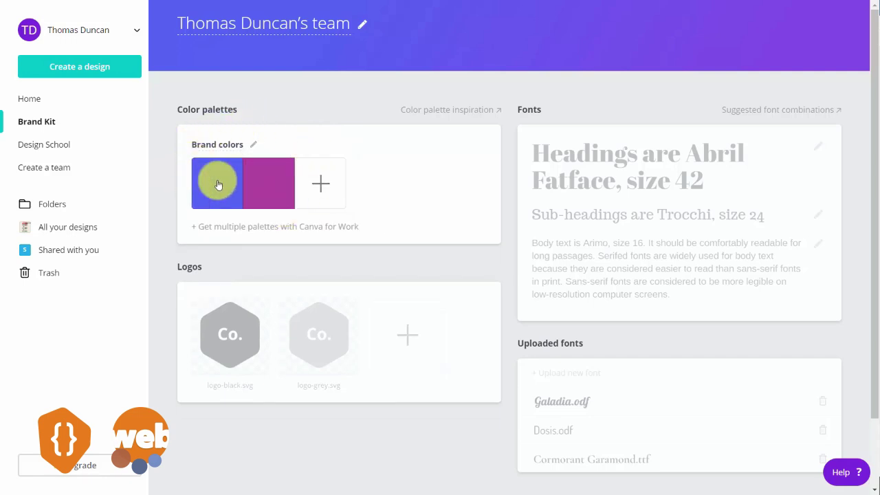
# - Examine the Brand Kit's logos, brand fonts and uploaded fonts sections for their upgrade requirements
pyautogui.scroll(-1, 341, 186)
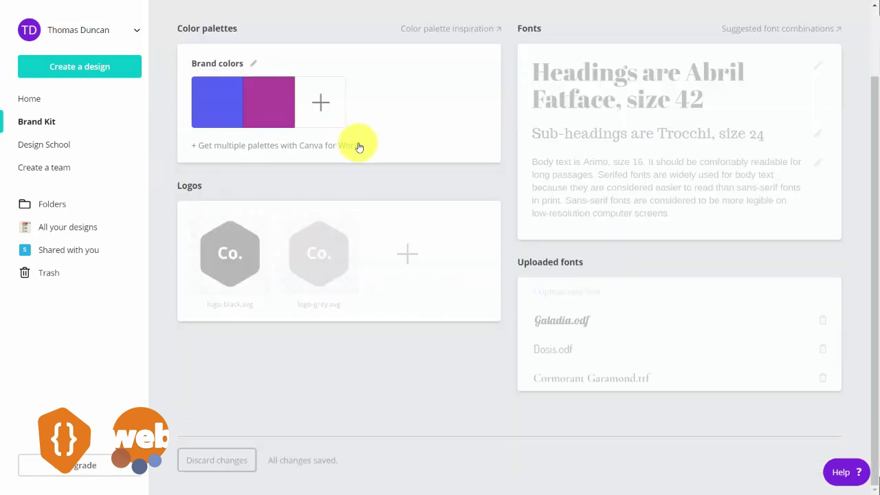
pyautogui.moveTo(292, 217)
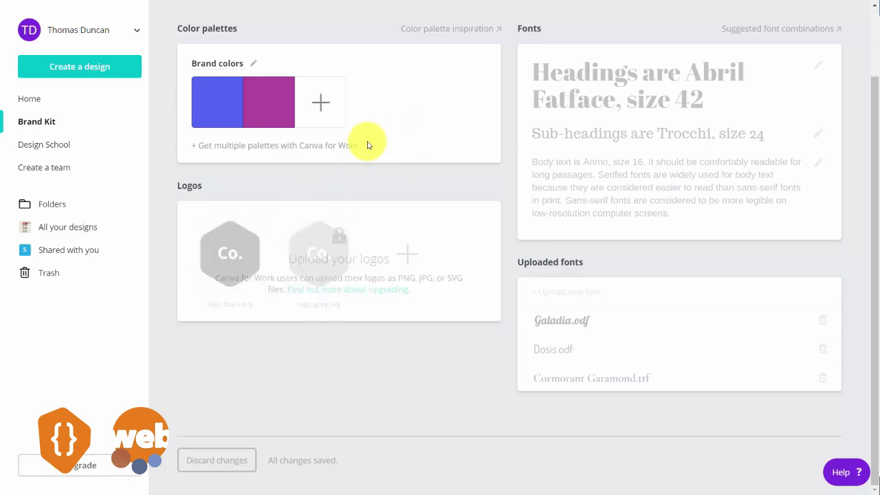
pyautogui.moveTo(598, 104)
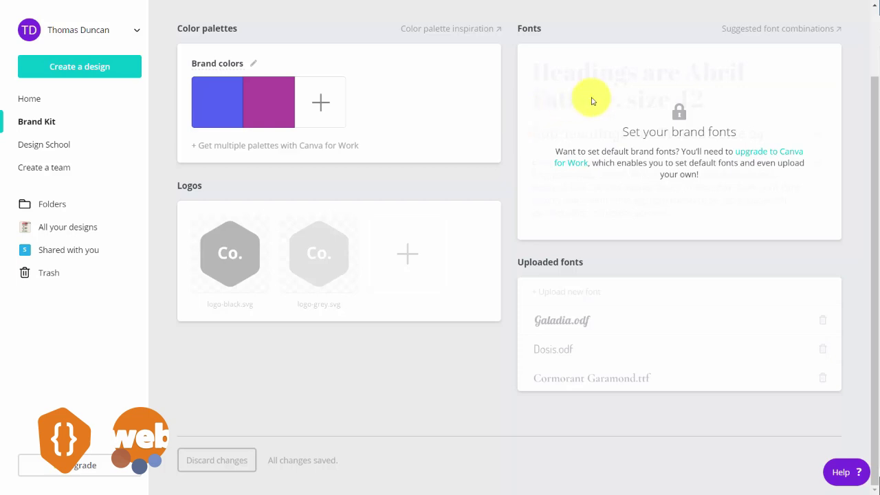
pyautogui.moveTo(599, 302)
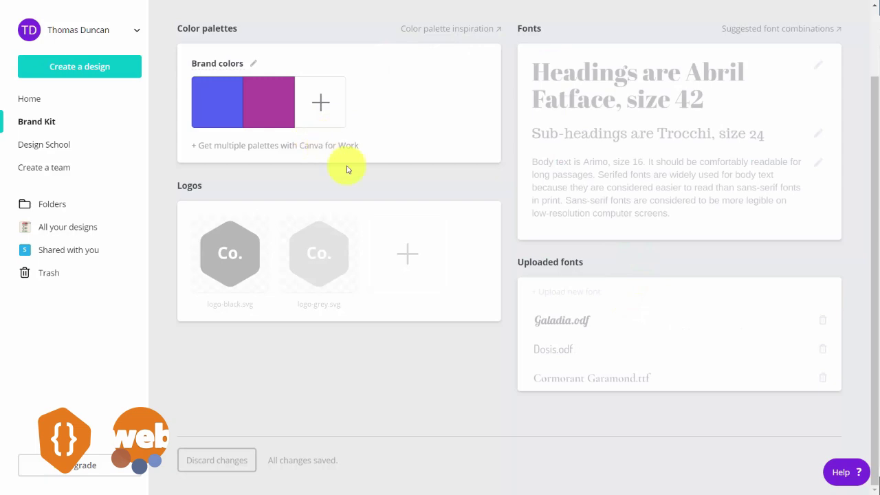
pyautogui.moveTo(218, 187)
pyautogui.moveTo(580, 35)
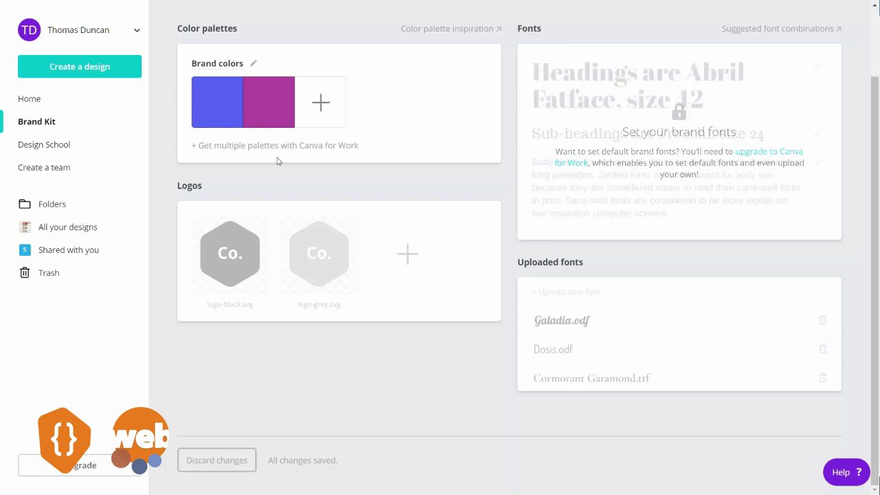
# - Create a team by entering two invitees' e-mail addresses with the Member role and sending the invitations
pyautogui.click(61, 169)
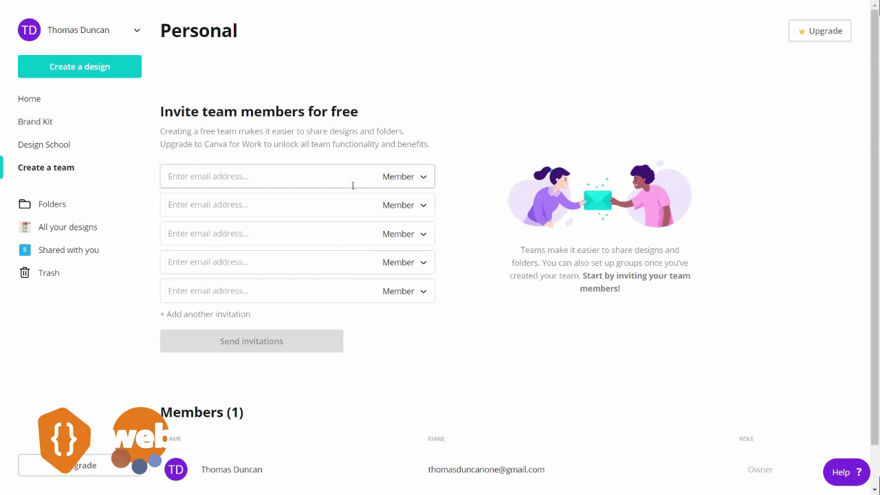
pyautogui.click(260, 176)
pyautogui.hotkey('ctrl', 'v')
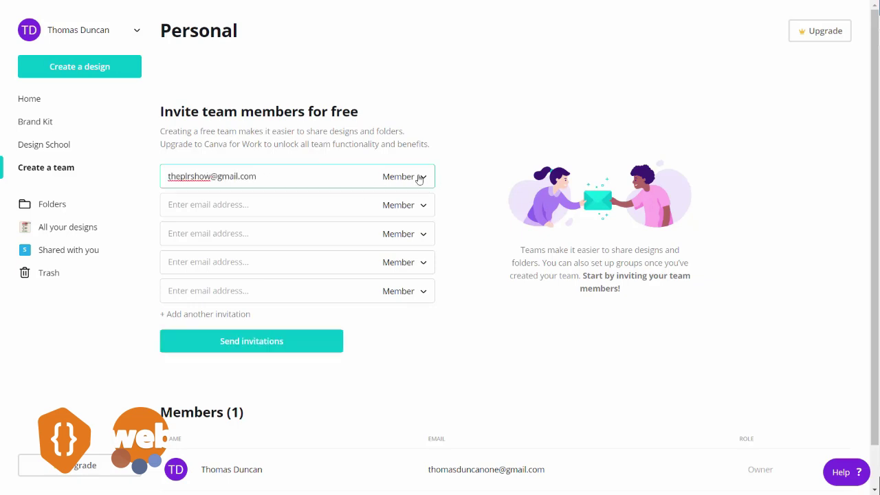
pyautogui.click(420, 178)
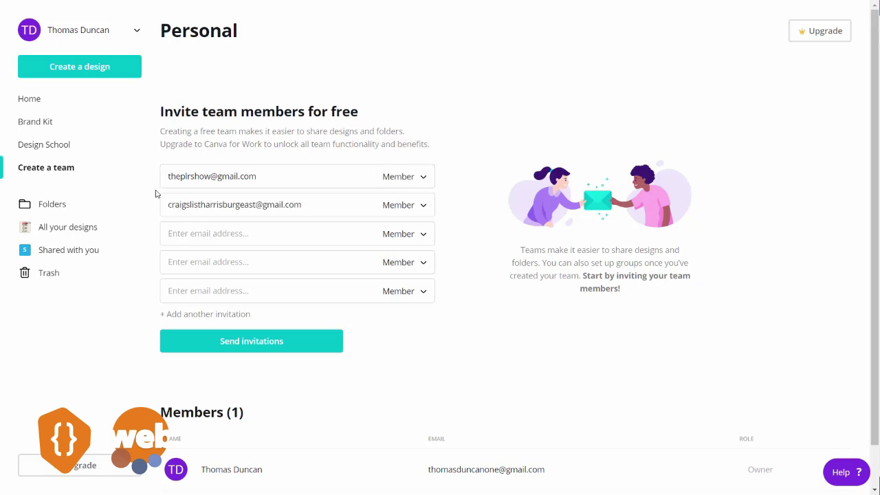
pyautogui.click(267, 342)
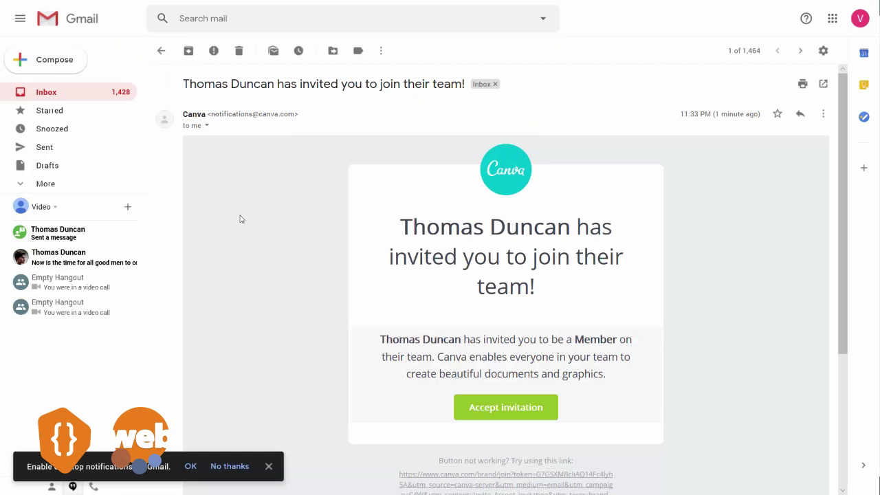
# - Accept the team invitation from the Gmail message and sign up the invitee with e-mail as a small business
pyautogui.click(490, 409)
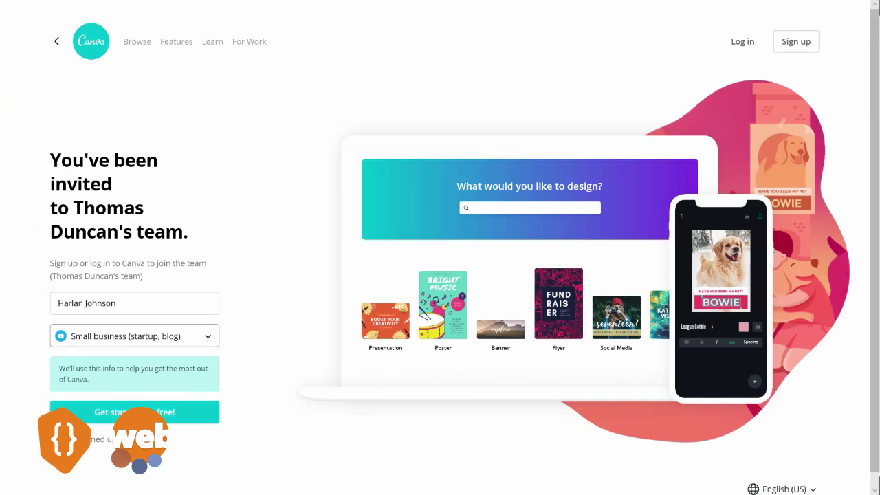
pyautogui.click(138, 412)
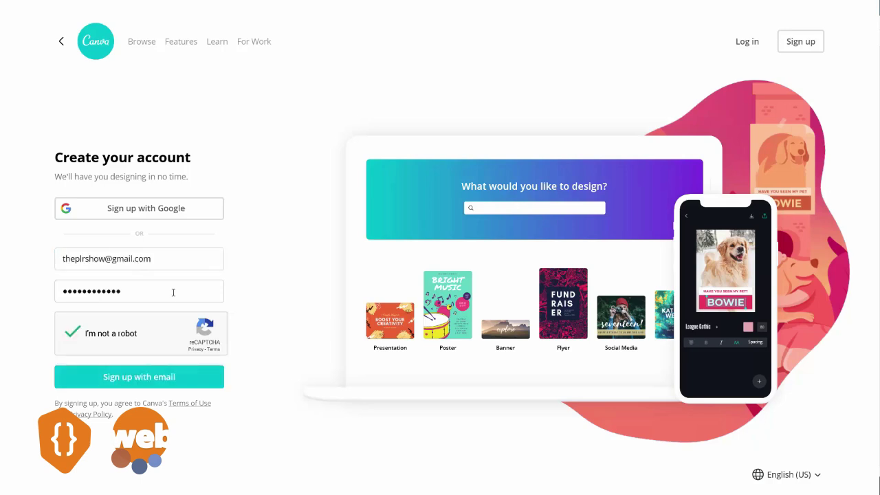
pyautogui.click(152, 374)
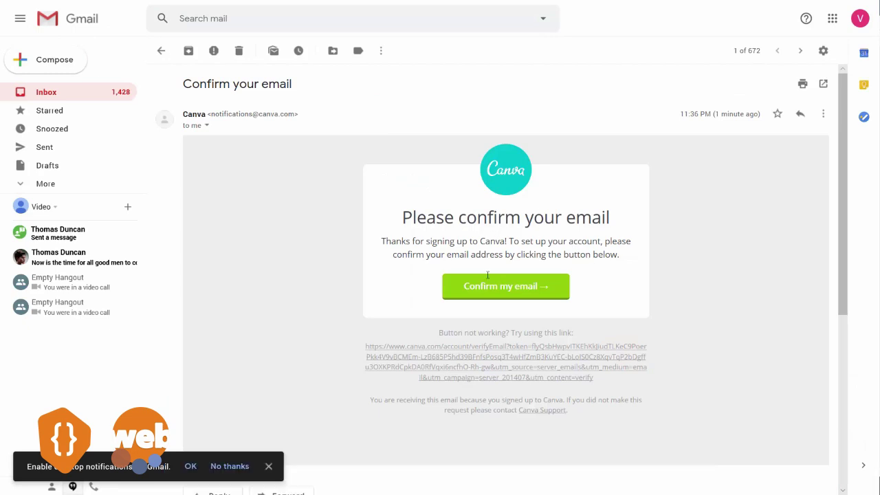
# - Confirm the invitee's e-mail address from the Gmail message and dismiss the design suggestions on the Canva home page
pyautogui.click(488, 285)
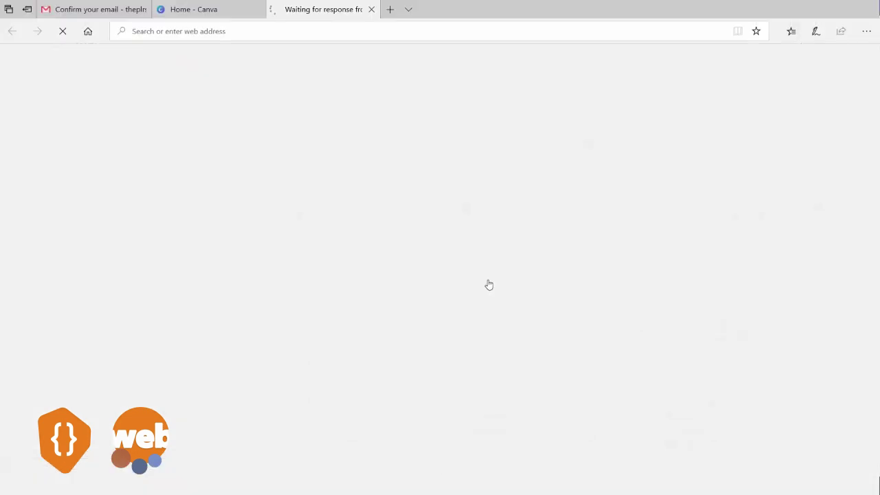
pyautogui.press('F11')
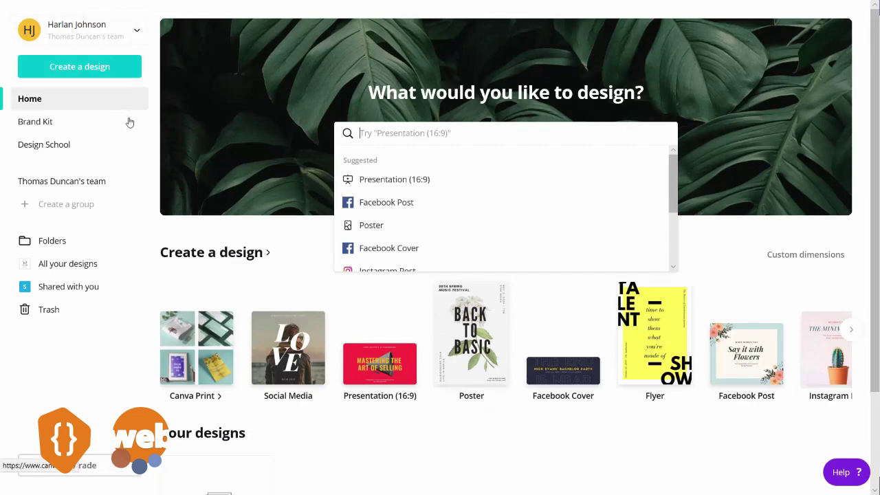
pyautogui.click(162, 173)
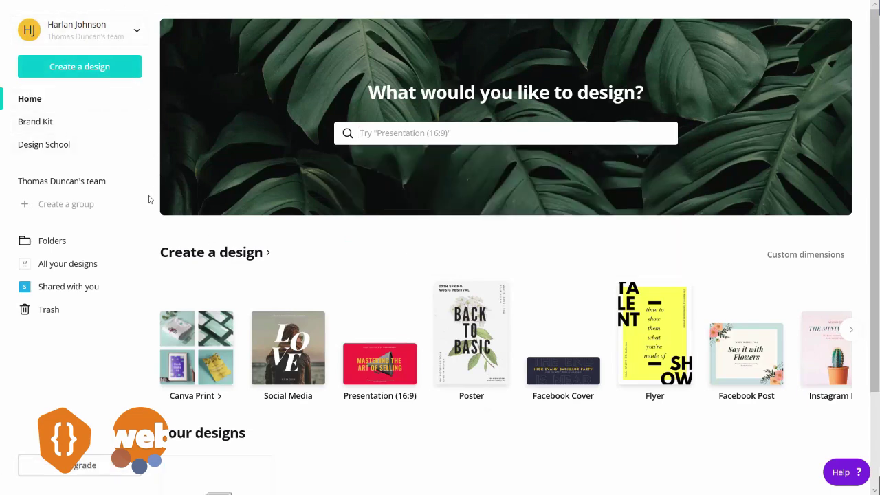
# - Review the team's member list and its form for inviting more members
pyautogui.click(85, 205)
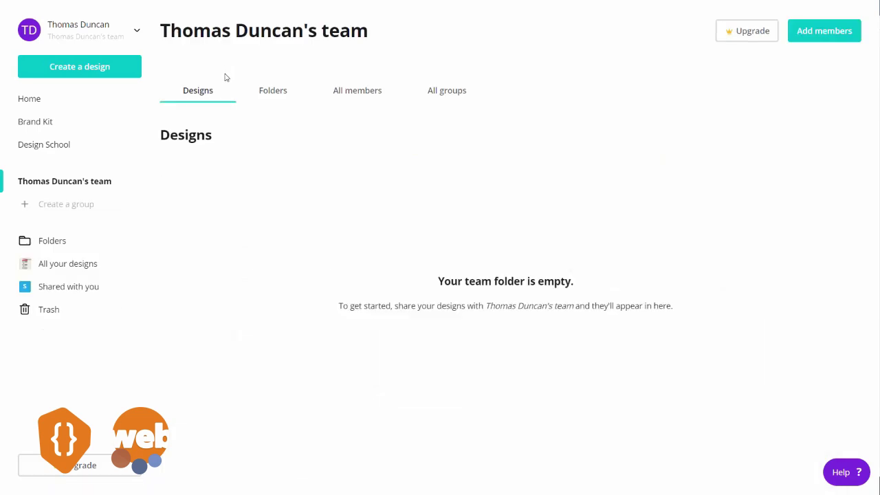
pyautogui.click(350, 93)
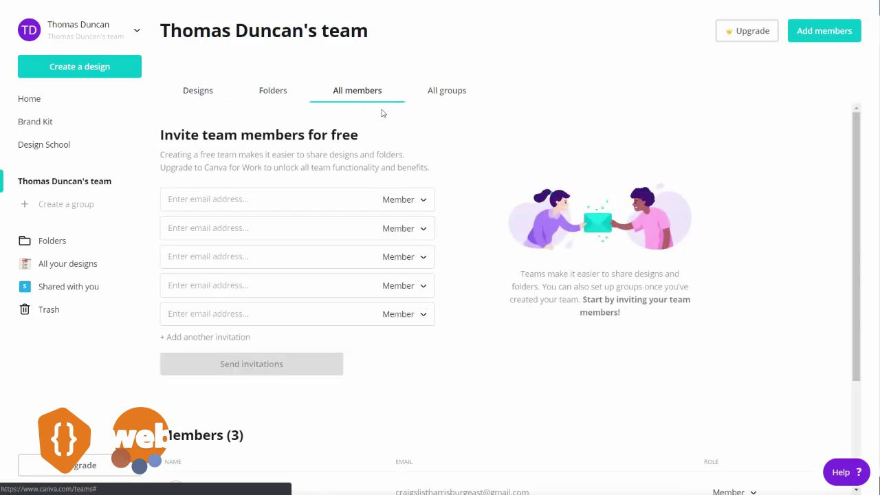
pyautogui.scroll(-3, 383, 117)
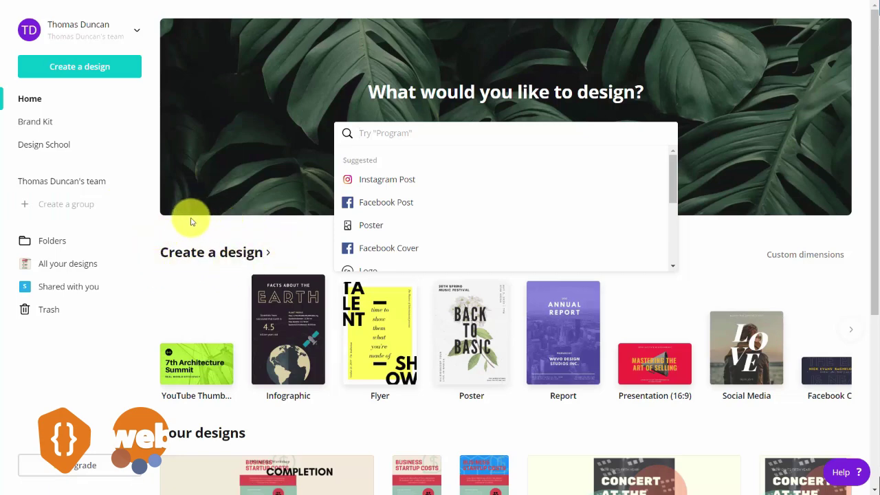
# - Browse all design categories on the Create a design page, from Social Media through Events and Ads
pyautogui.click(225, 252)
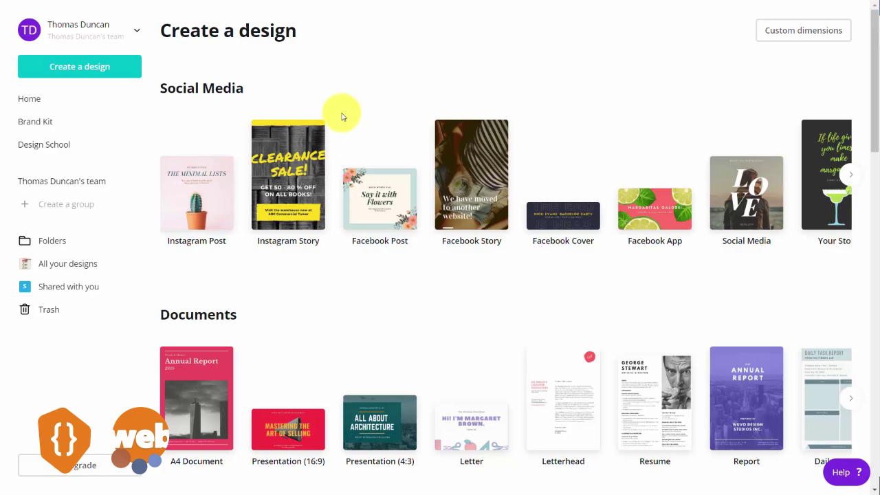
pyautogui.scroll(-4, 343, 115)
pyautogui.scroll(-9, 339, 117)
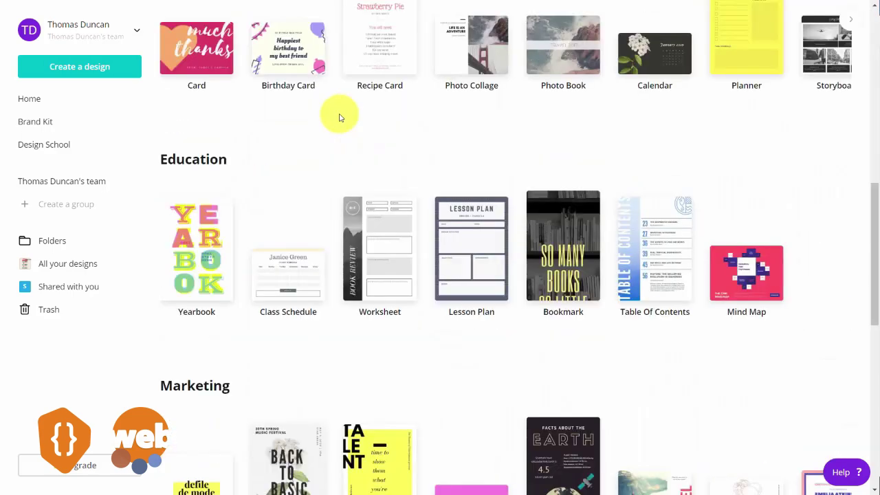
pyautogui.scroll(-3, 336, 118)
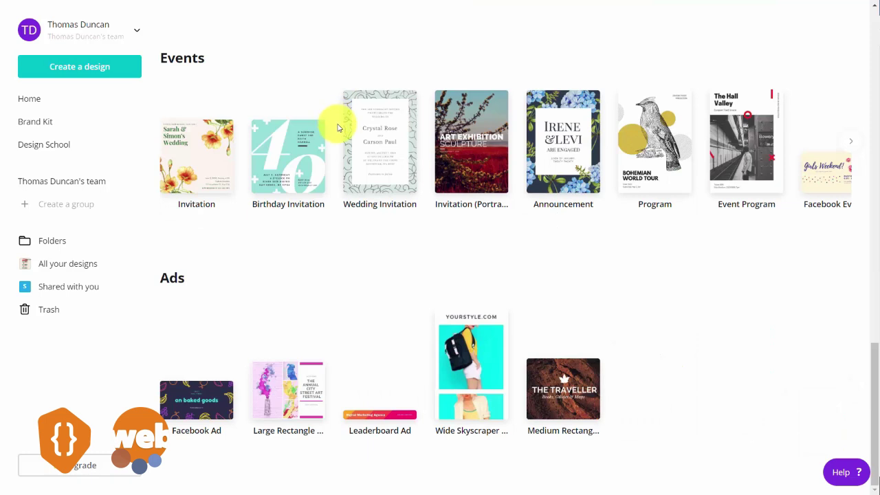
pyautogui.scroll(10, 338, 127)
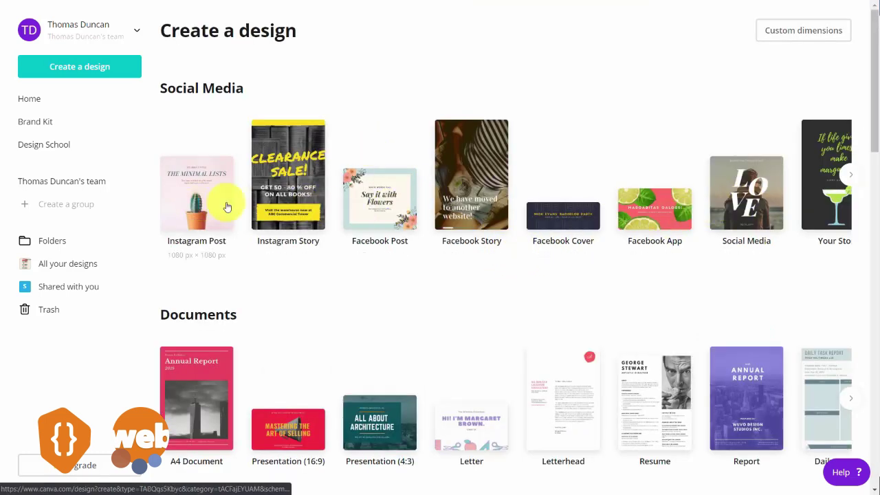
# - Start a Your Story design from the Social Media category and look through its templates
pyautogui.click(852, 175)
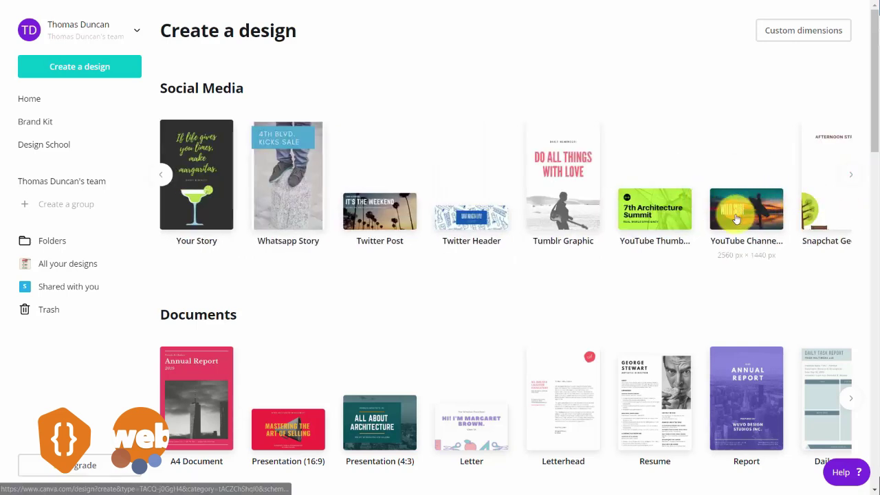
pyautogui.click(679, 212)
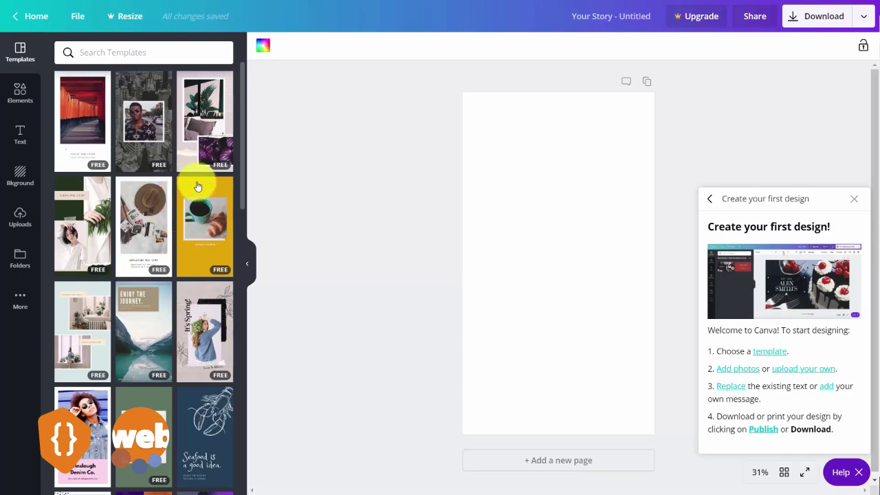
pyautogui.scroll(-2, 198, 186)
pyautogui.scroll(-3, 198, 184)
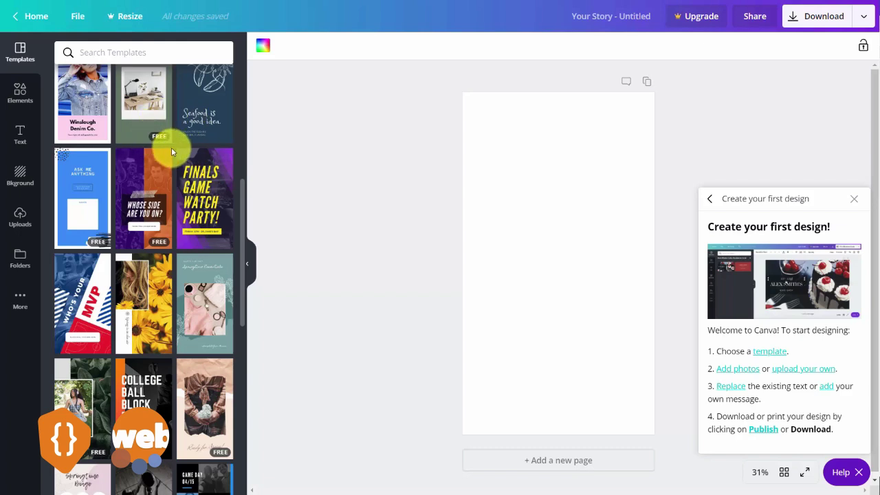
pyautogui.scroll(2, 171, 147)
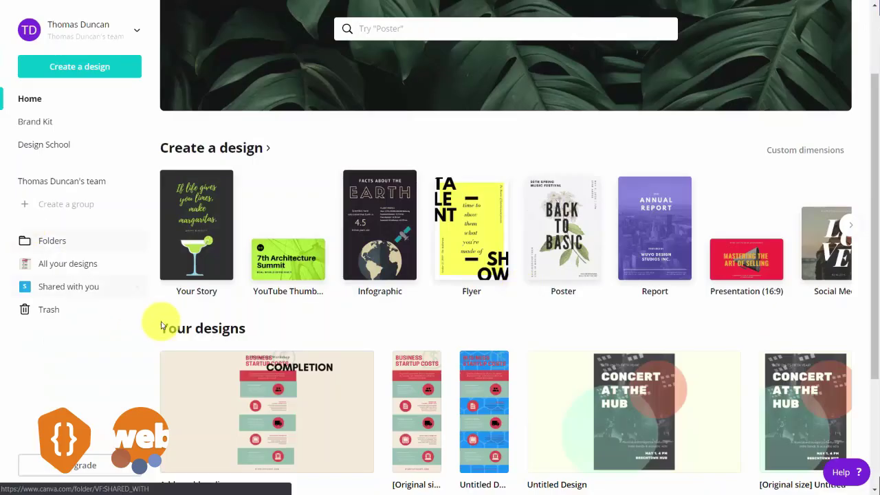
# - Search the design types on the home page for "facebook" and start a Facebook App design
pyautogui.scroll(-1, 251, 338)
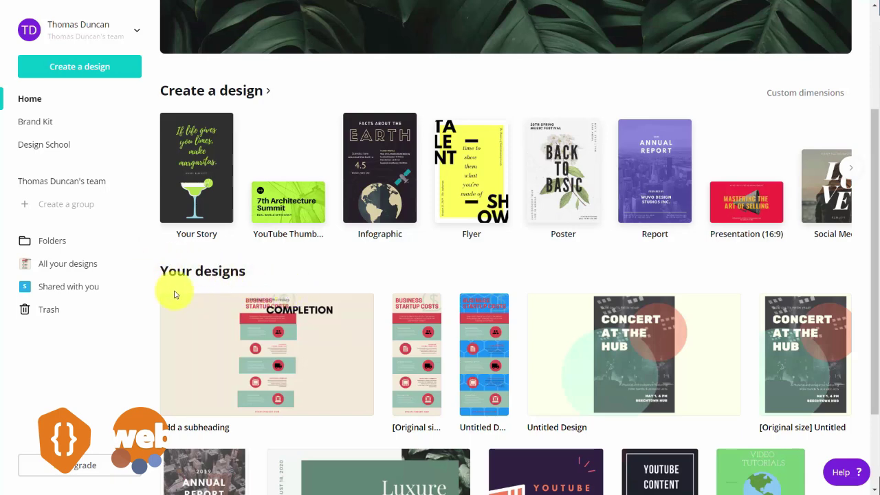
pyautogui.scroll(2, 174, 294)
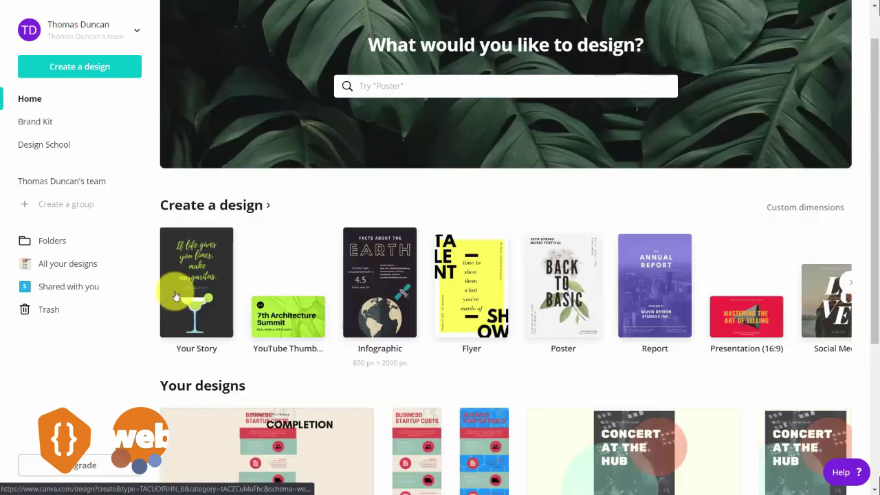
pyautogui.click(370, 89)
pyautogui.write('facebook')
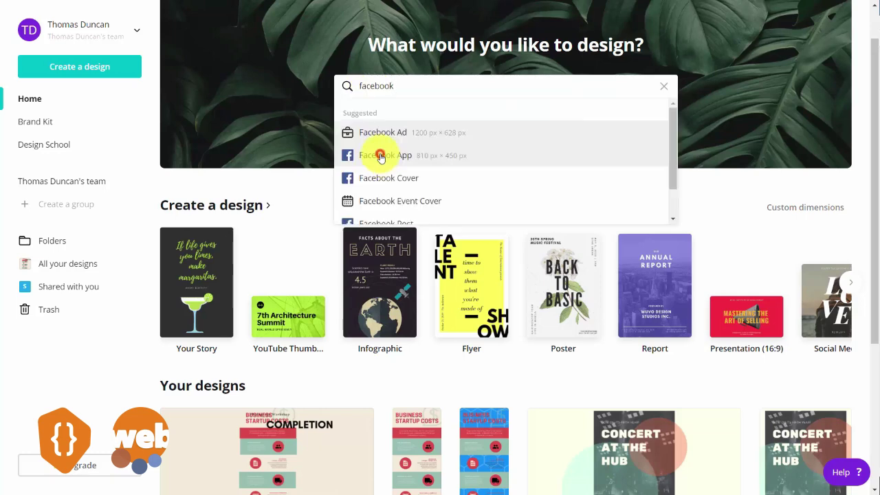
pyautogui.click(381, 157)
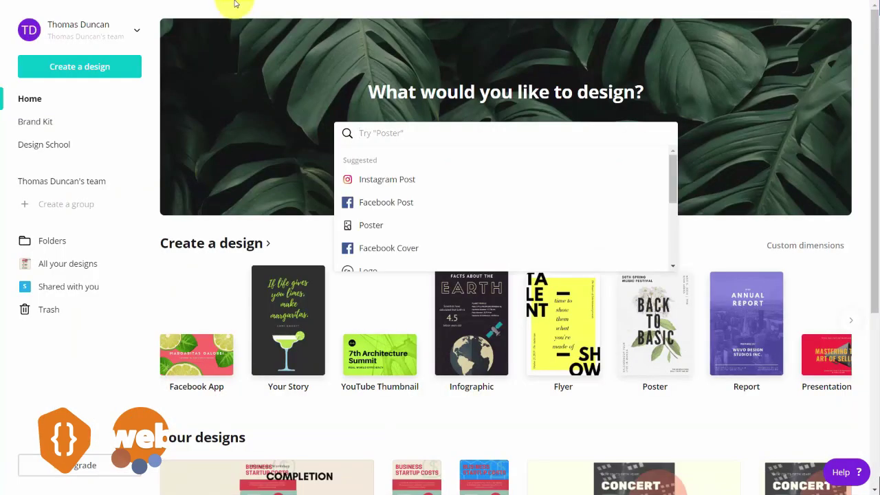
# - Create a new design with custom dimensions of 900 × 600 px
pyautogui.click(91, 72)
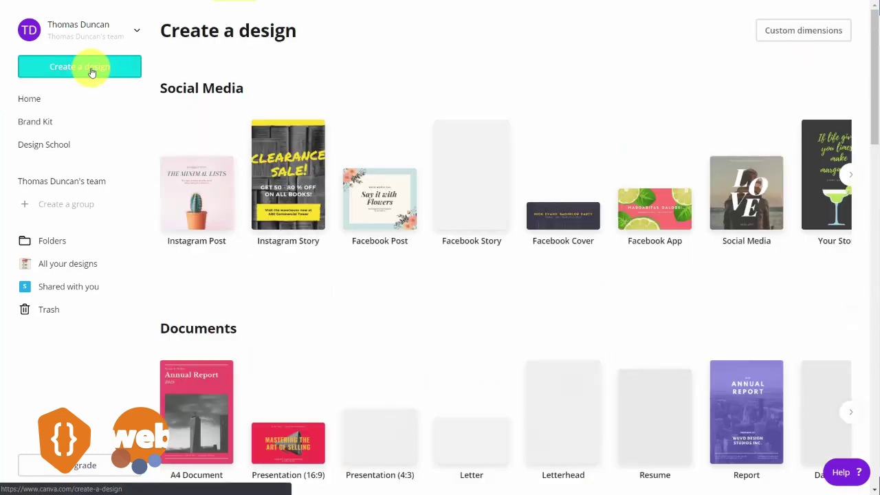
pyautogui.click(766, 41)
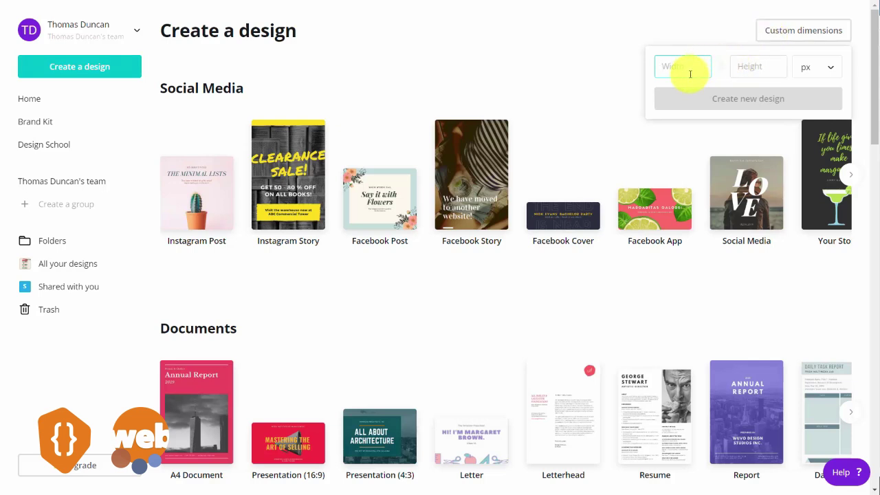
pyautogui.write('900')
pyautogui.press('Tab')
pyautogui.write('600')
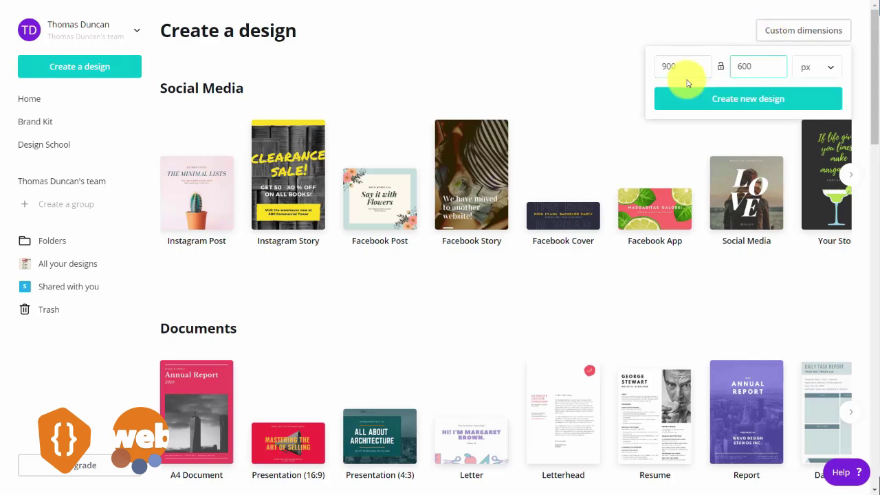
pyautogui.click(797, 70)
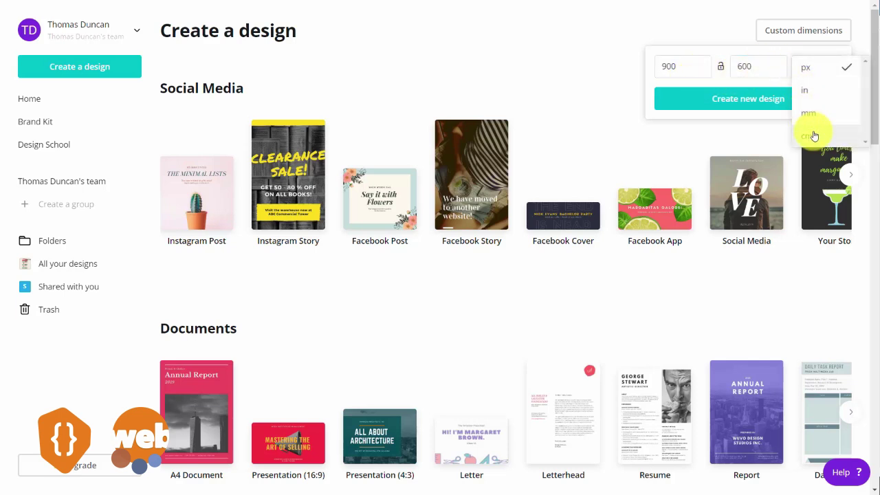
pyautogui.click(592, 79)
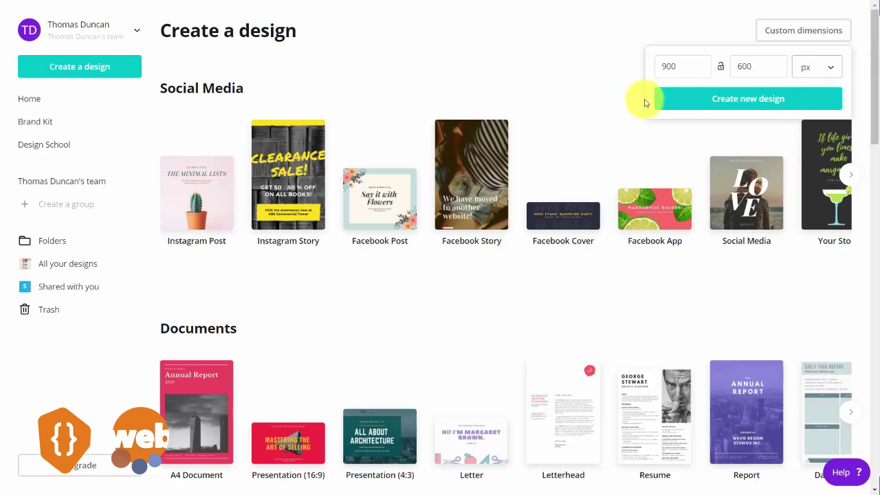
pyautogui.click(732, 100)
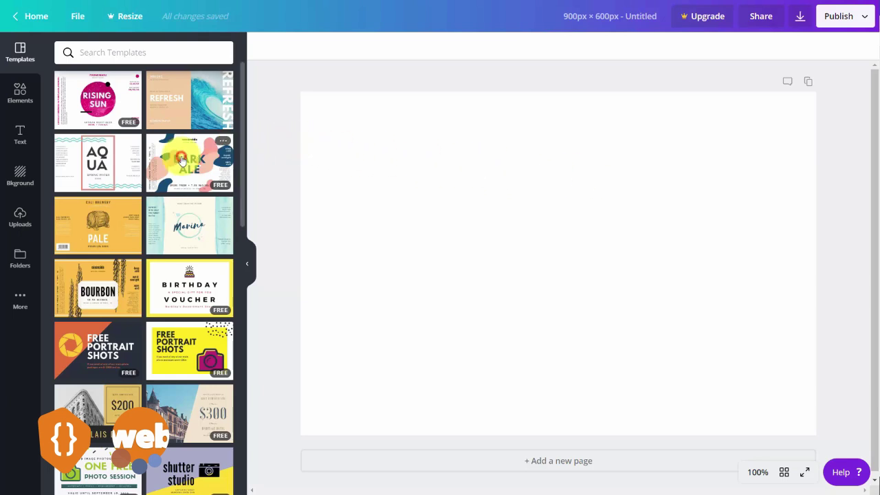
# - Apply the Dark Ale template to the first page and add a second page with the Marina template
pyautogui.click(182, 161)
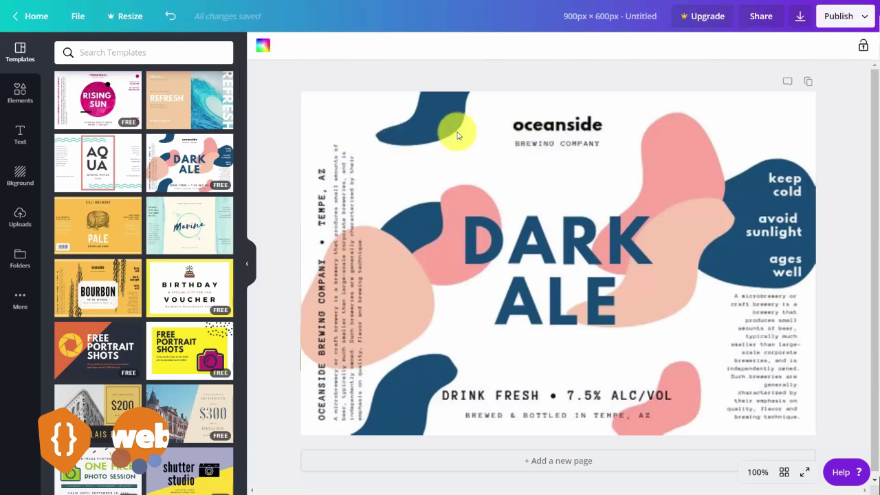
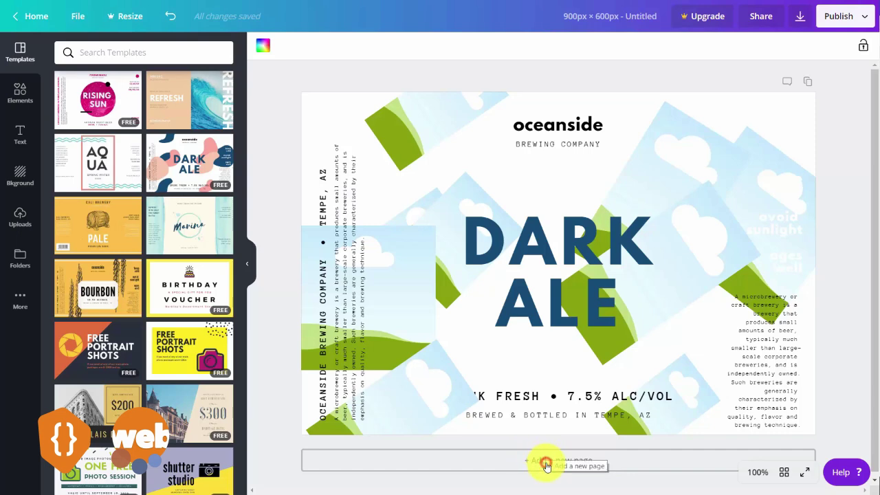
pyautogui.click(545, 462)
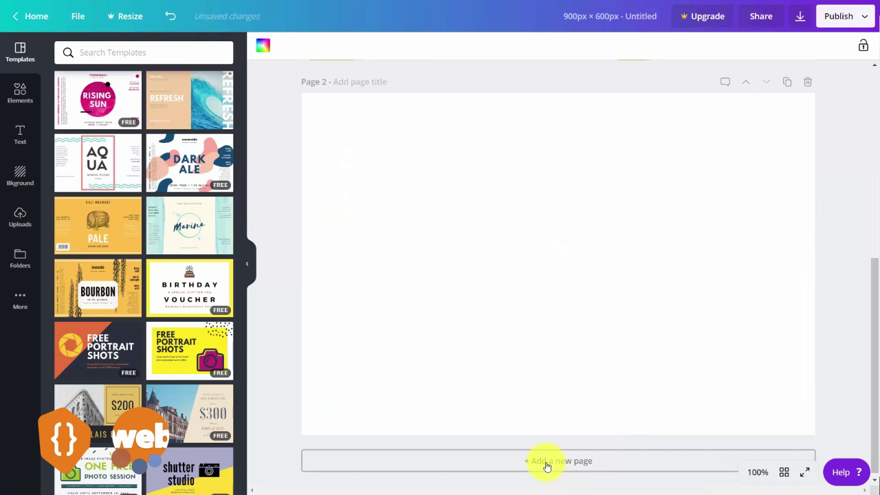
pyautogui.click(177, 222)
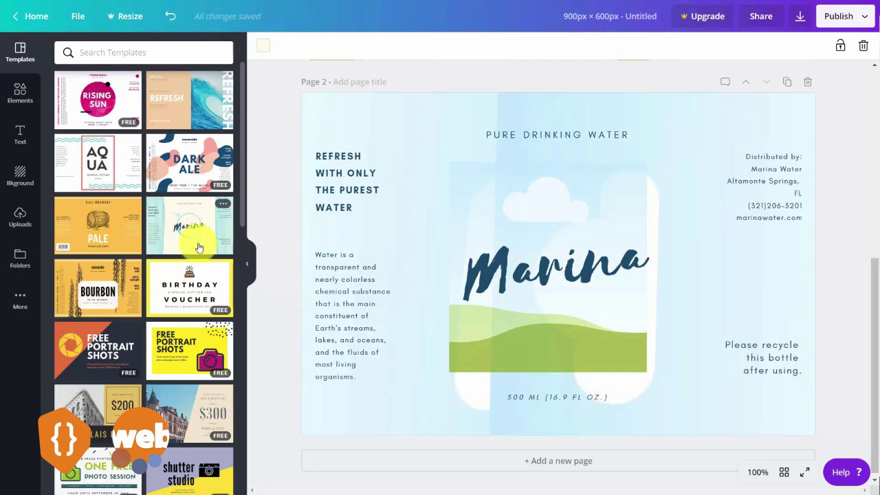
# - Duplicate page 2, the Marina water label, and look over the design's pages
pyautogui.scroll(2, 726, 142)
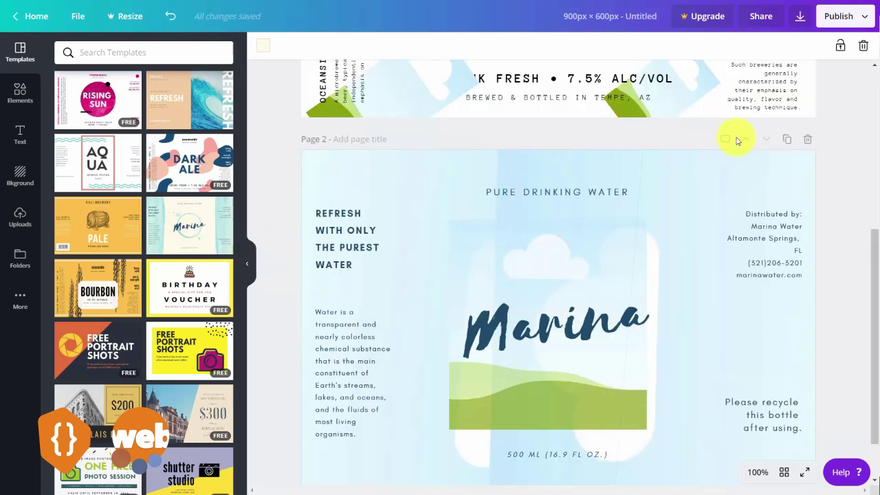
pyautogui.click(784, 140)
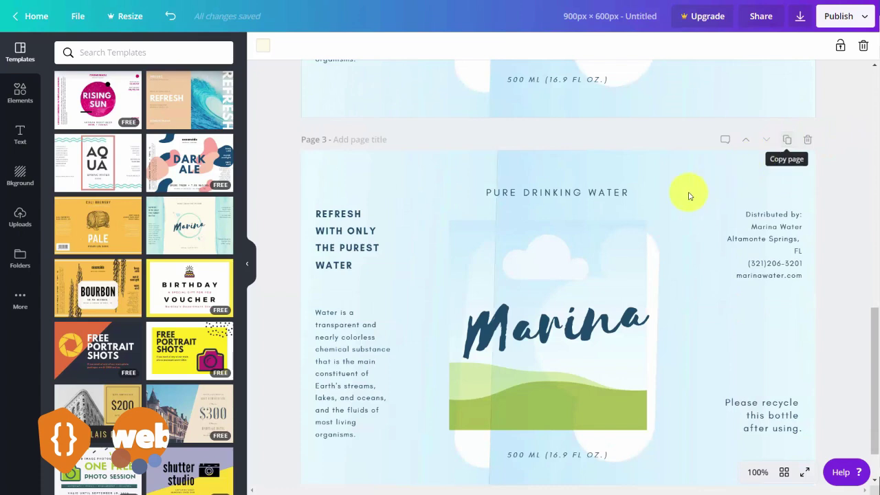
pyautogui.scroll(5, 684, 187)
pyautogui.scroll(-6, 677, 187)
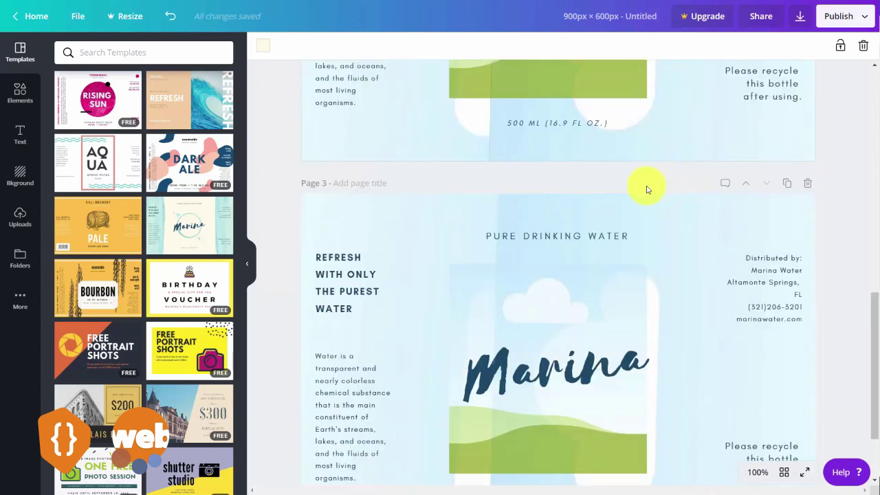
# - Save the note "Now is the time for all good Men to come to the aid of their country." on page 2
pyautogui.scroll(2, 512, 197)
pyautogui.scroll(5, 514, 196)
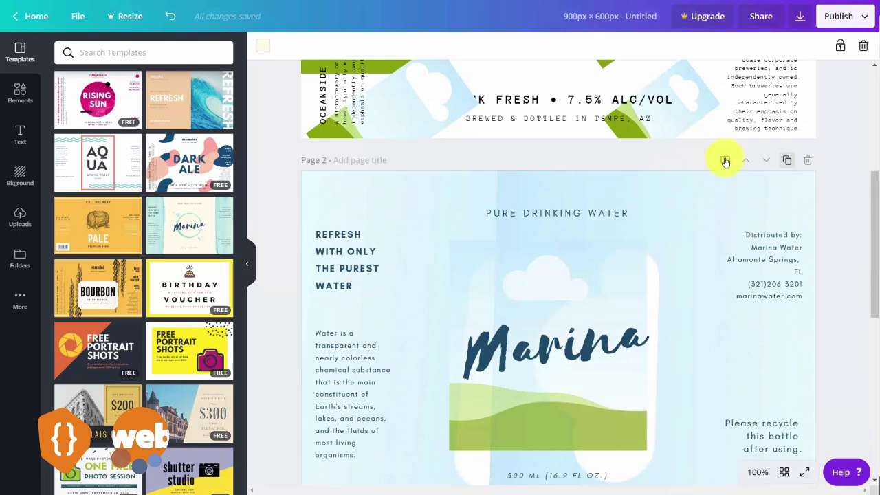
pyautogui.click(725, 161)
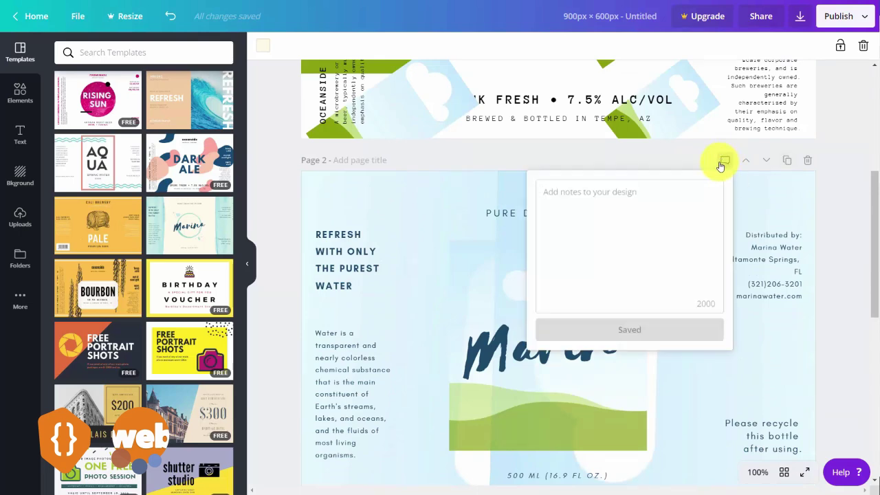
pyautogui.write('Now is the time for all good Men to come to the aid of their country.')
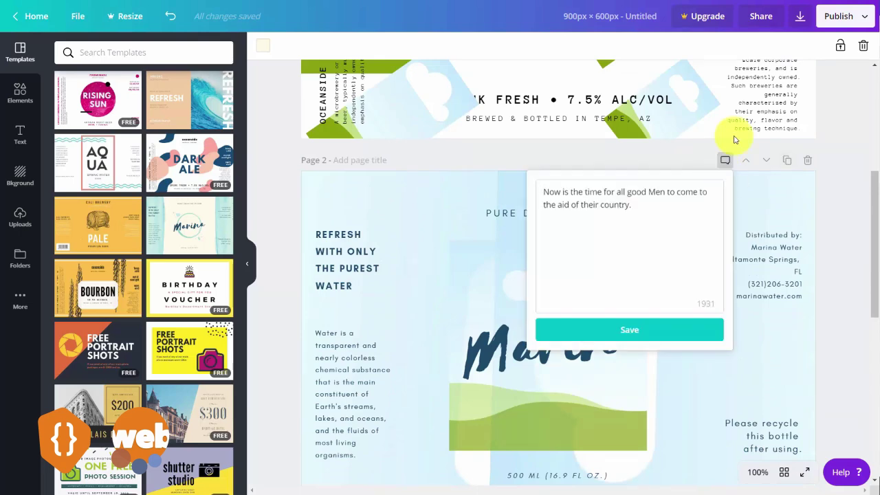
pyautogui.click(626, 333)
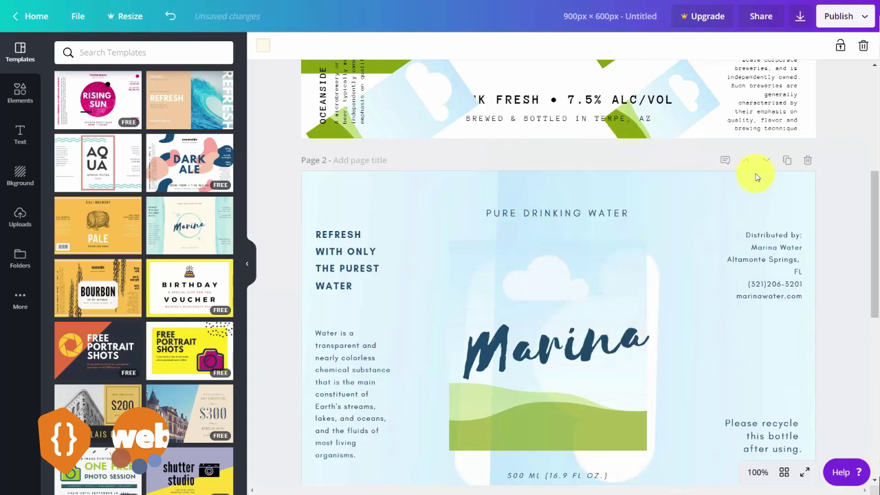
# - Delete page 2, one of the two identical Marina label pages, and look over the pages that are left
pyautogui.click(807, 162)
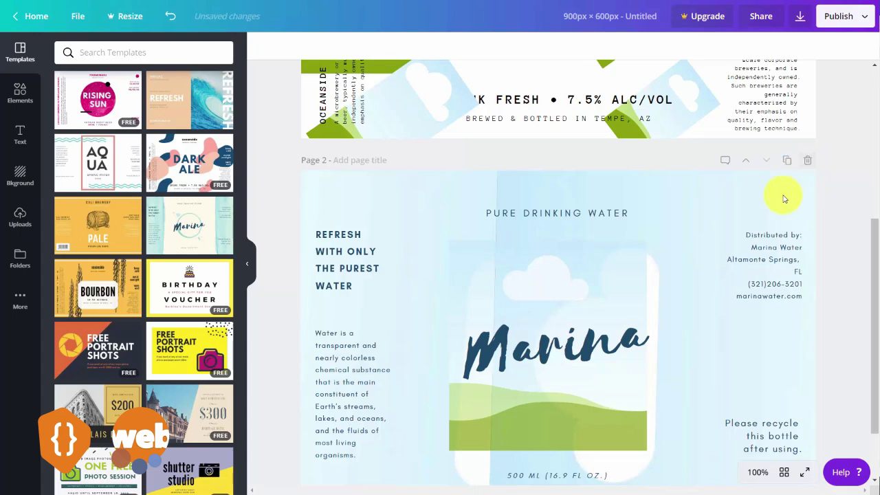
pyautogui.scroll(4, 784, 199)
pyautogui.scroll(-3, 783, 198)
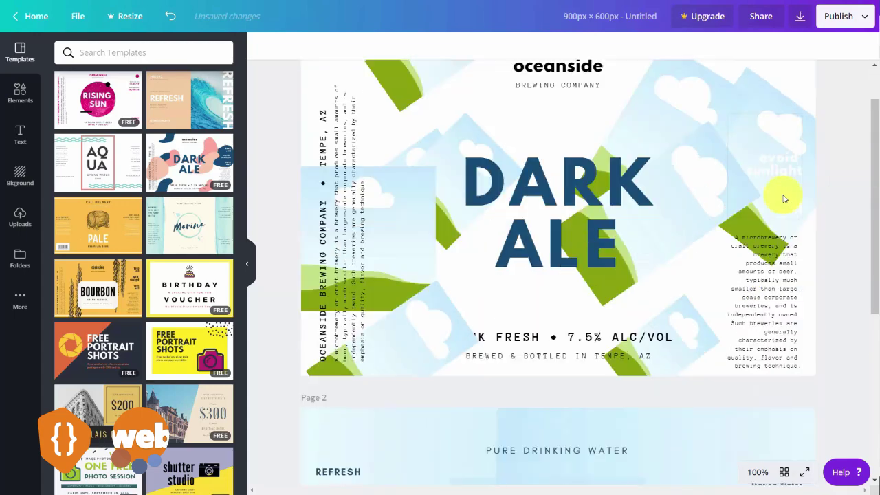
pyautogui.scroll(-2, 783, 199)
pyautogui.scroll(5, 783, 198)
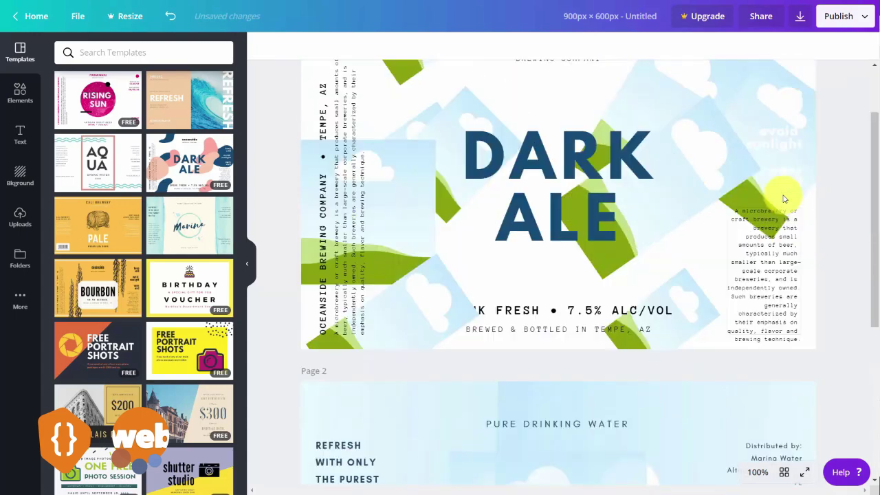
pyautogui.scroll(1, 783, 198)
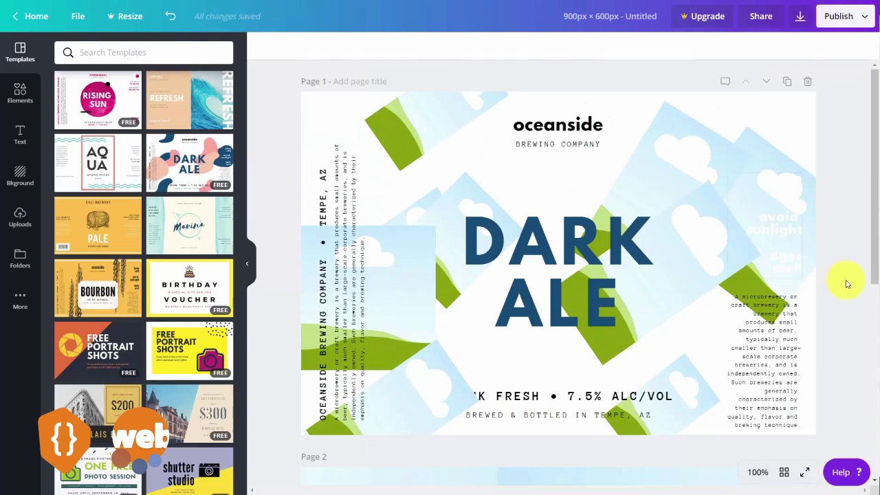
# - Preview the design in full screen, then try selecting and deselecting its pages in the grid overview
pyautogui.click(805, 472)
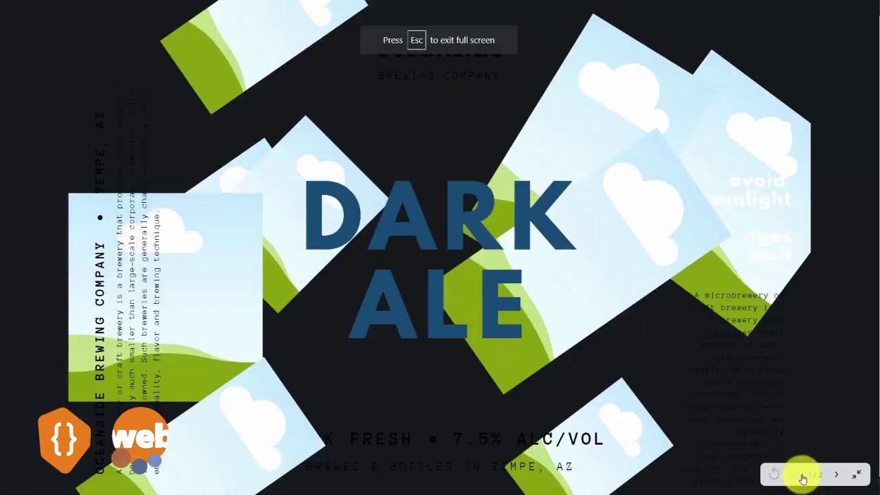
pyautogui.click(857, 477)
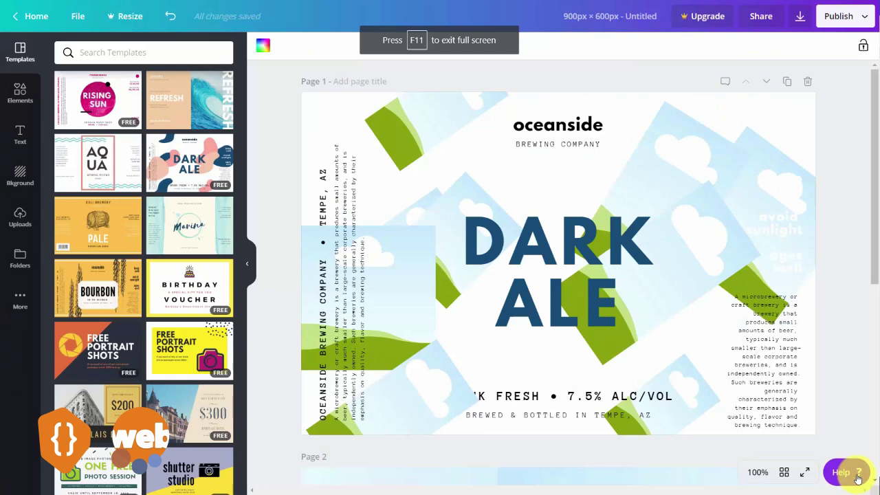
pyautogui.click(784, 474)
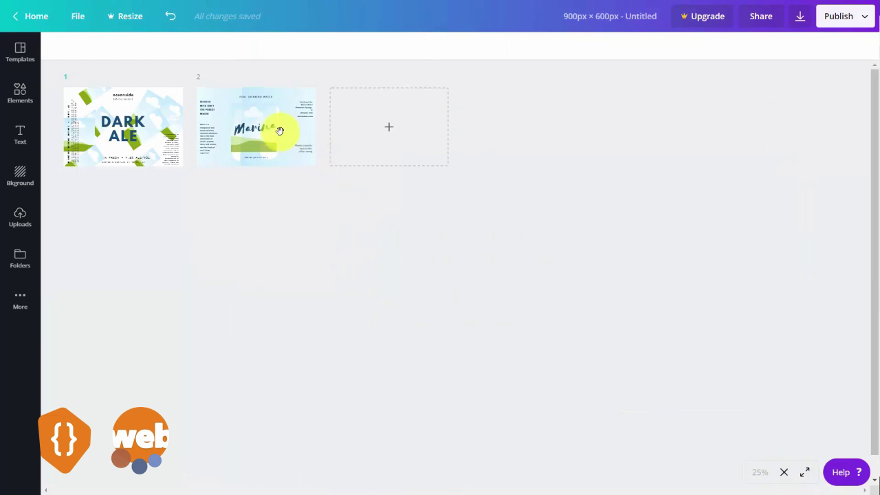
pyautogui.click(275, 131)
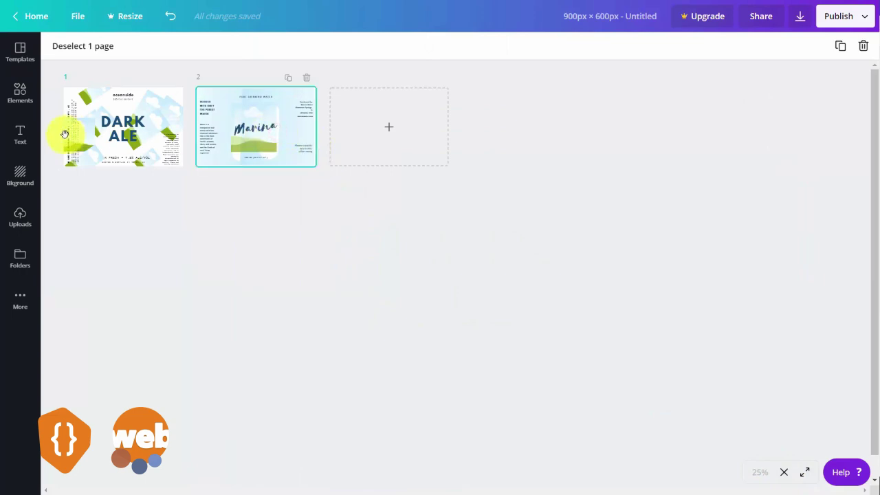
pyautogui.click(112, 135)
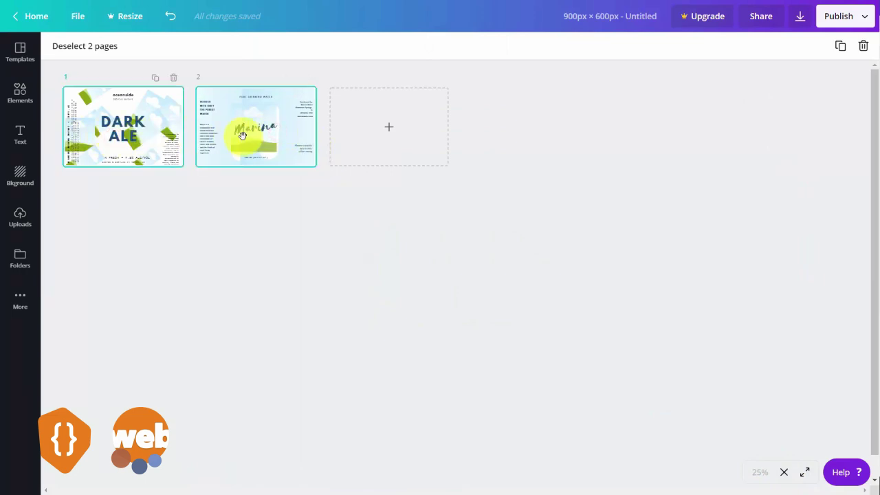
pyautogui.click(244, 136)
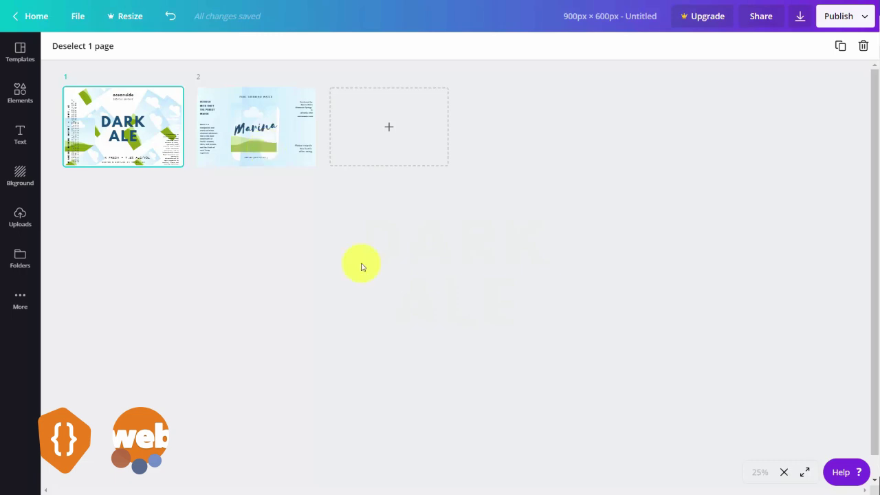
pyautogui.click(784, 473)
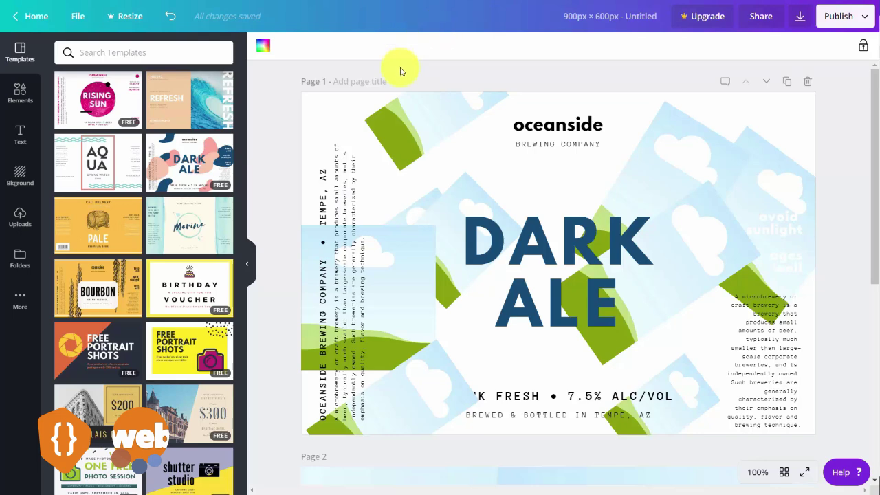
# - Share the design with the team member with "Can edit" permission, leaving the whole team on "Not shared", and send the invite
pyautogui.click(761, 17)
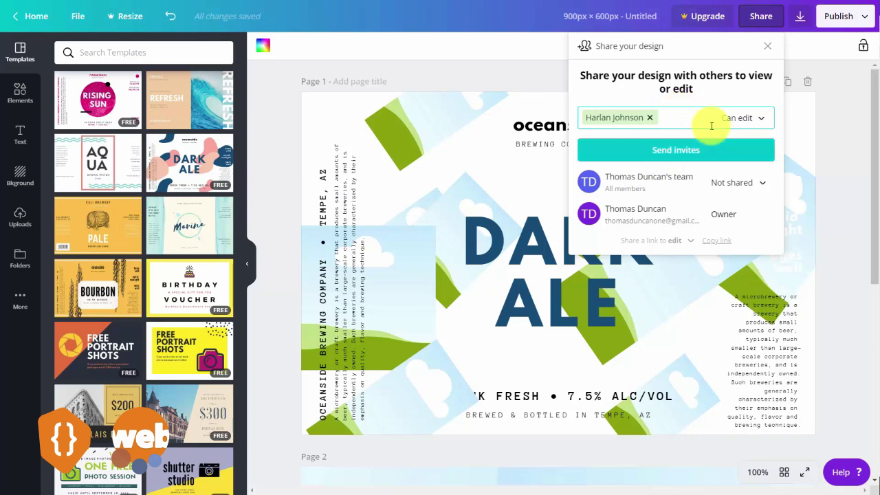
pyautogui.click(752, 119)
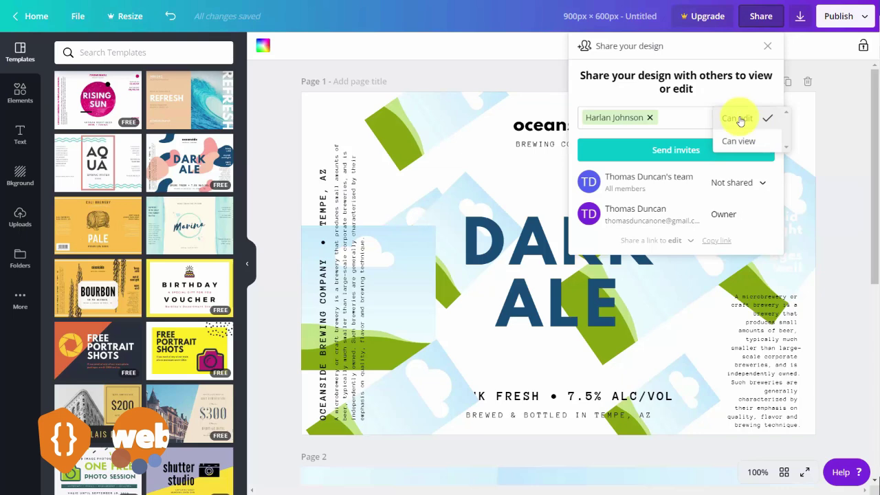
pyautogui.click(734, 118)
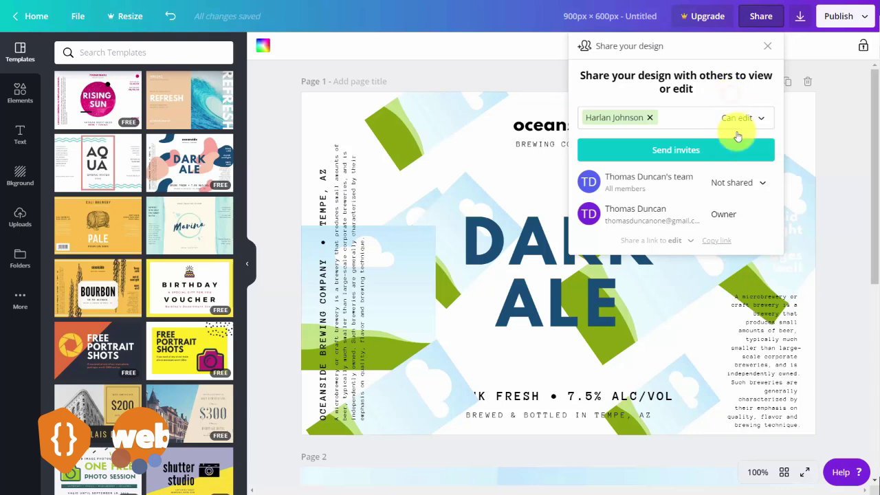
pyautogui.click(765, 182)
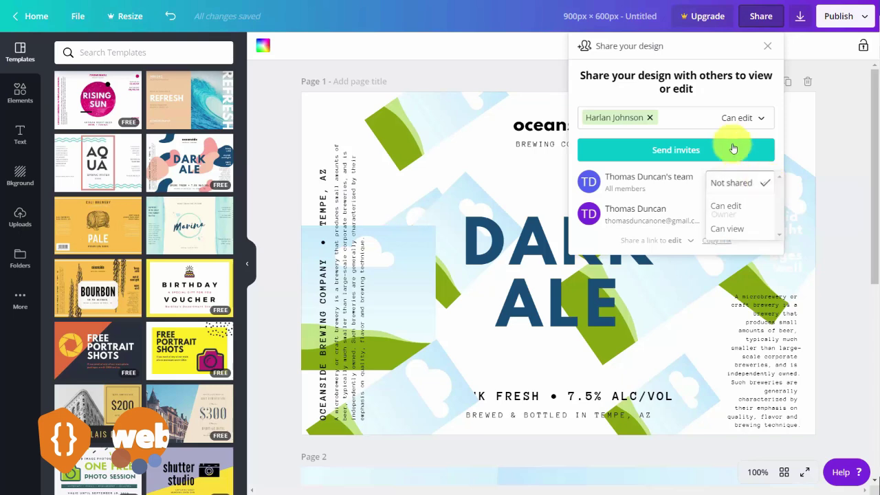
pyautogui.click(701, 105)
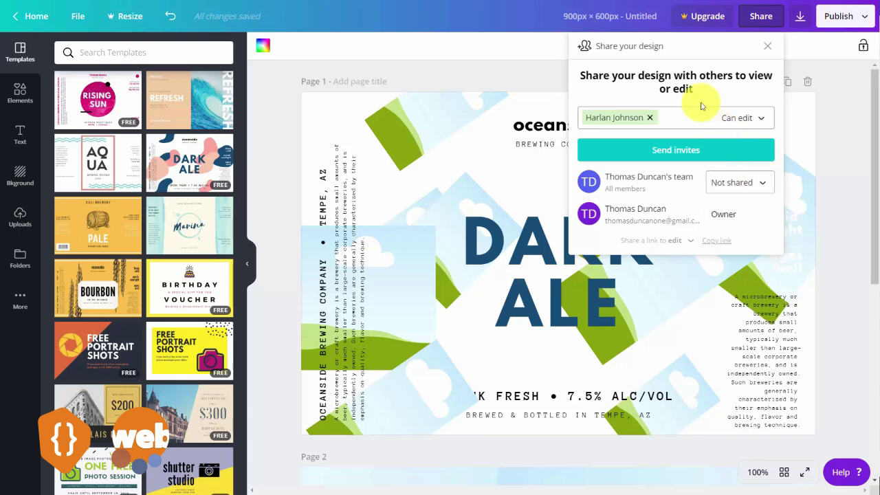
pyautogui.click(672, 151)
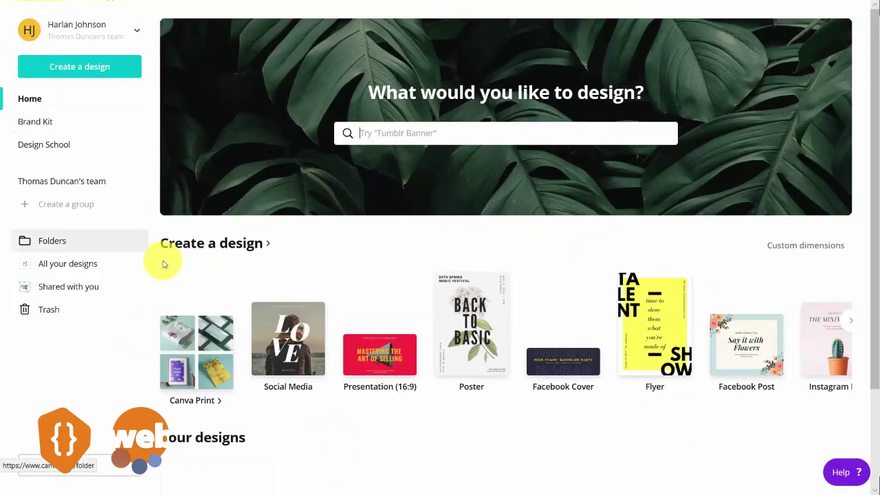
# - From the invited member's account, open the shared Dark Ale design for editing and change its title to "Duke Video"
pyautogui.click(69, 293)
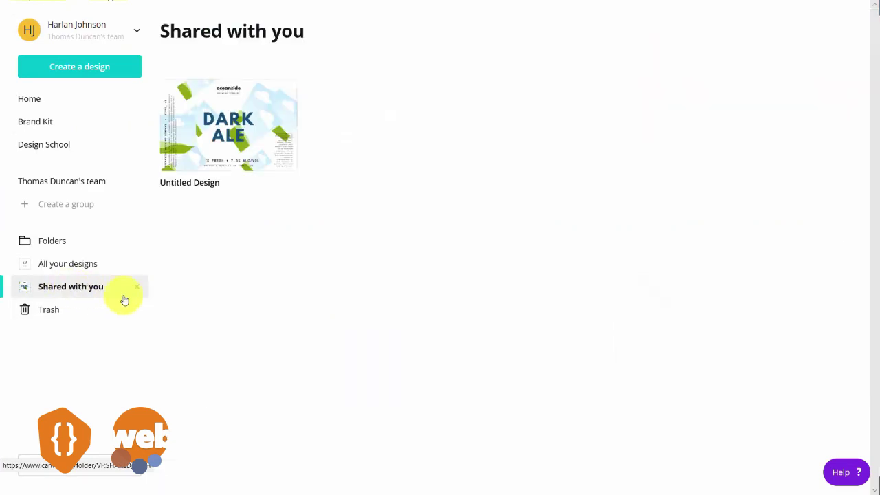
pyautogui.click(232, 121)
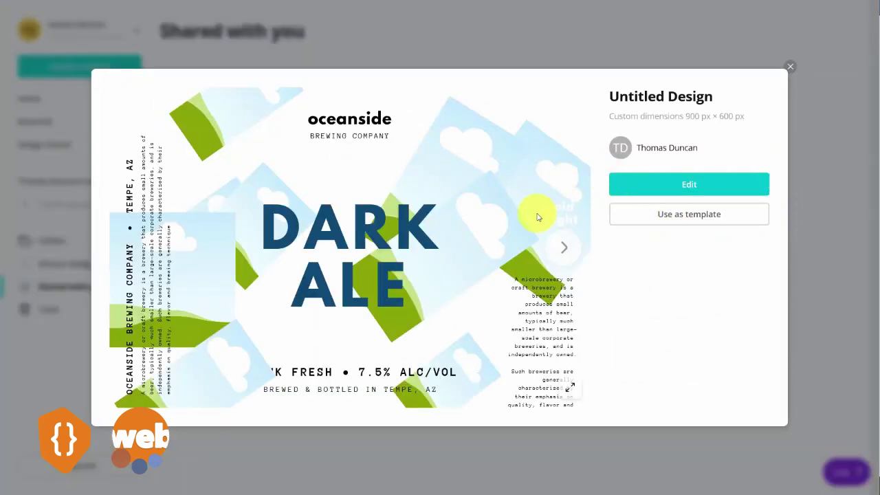
pyautogui.click(686, 184)
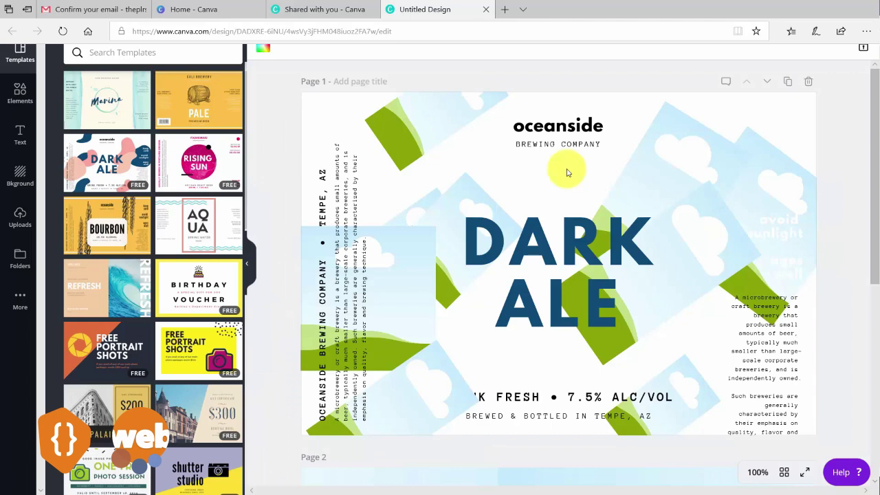
pyautogui.press('F11')
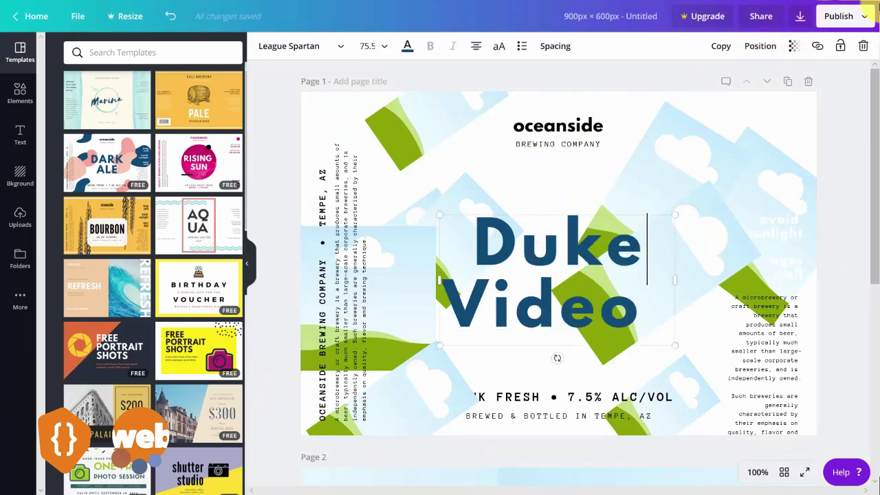
# - Examine the publishing options available for the design
pyautogui.click(863, 18)
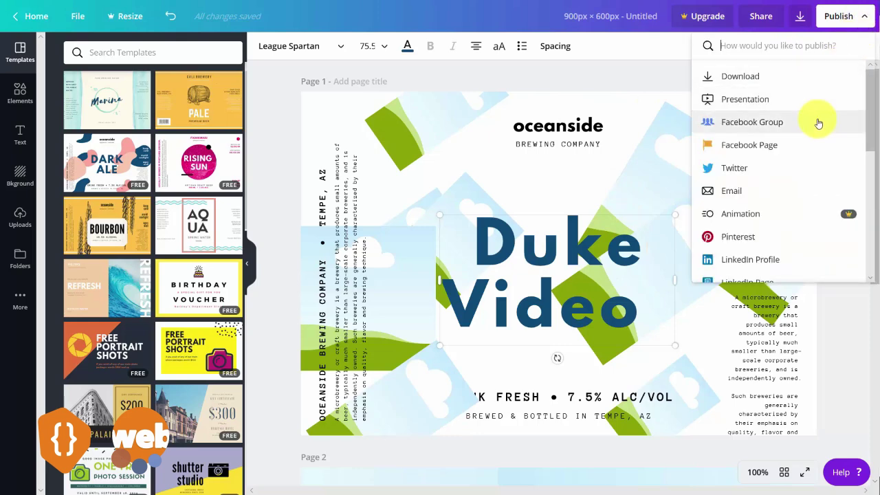
pyautogui.click(648, 92)
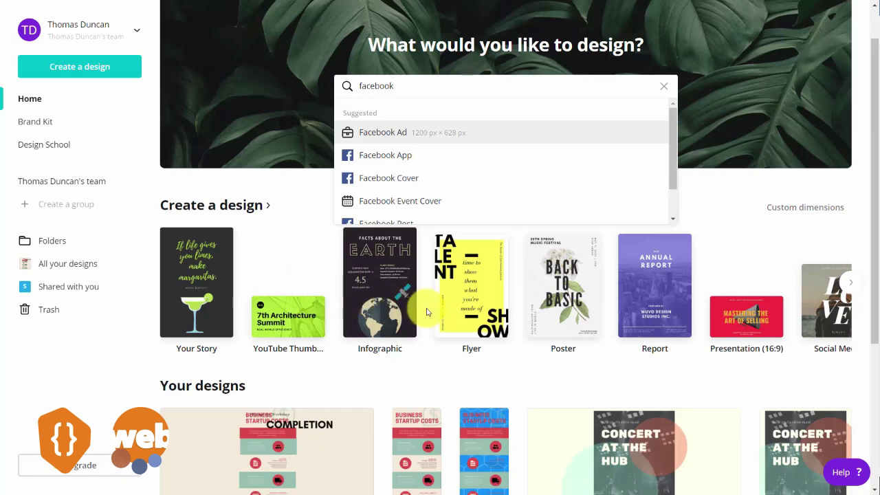
# - Create a Presentation (16:9) design and apply the "Our Mission" page of the Pink and White Geometric Gradient Memphis Creative Presentation template
pyautogui.click(732, 320)
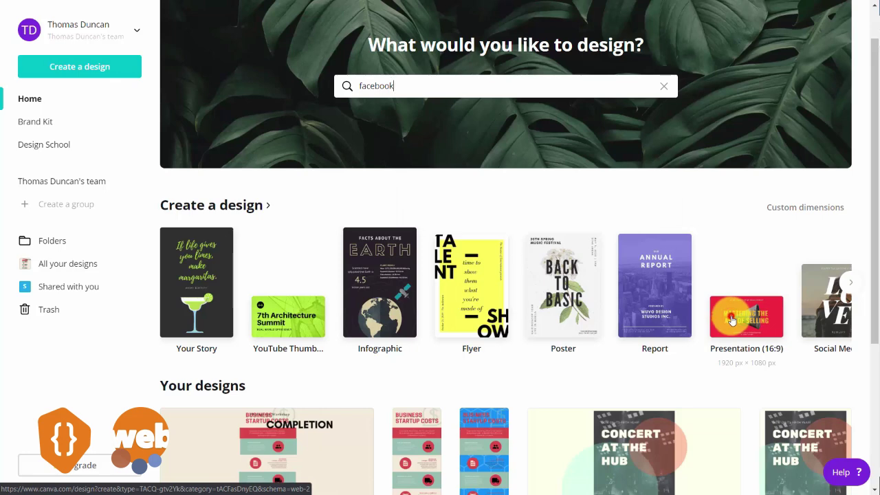
pyautogui.click(732, 320)
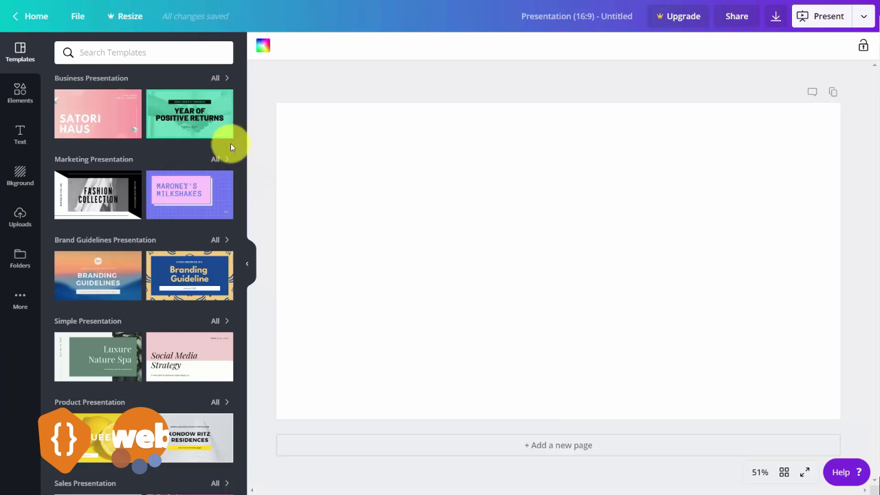
pyautogui.moveTo(180, 118)
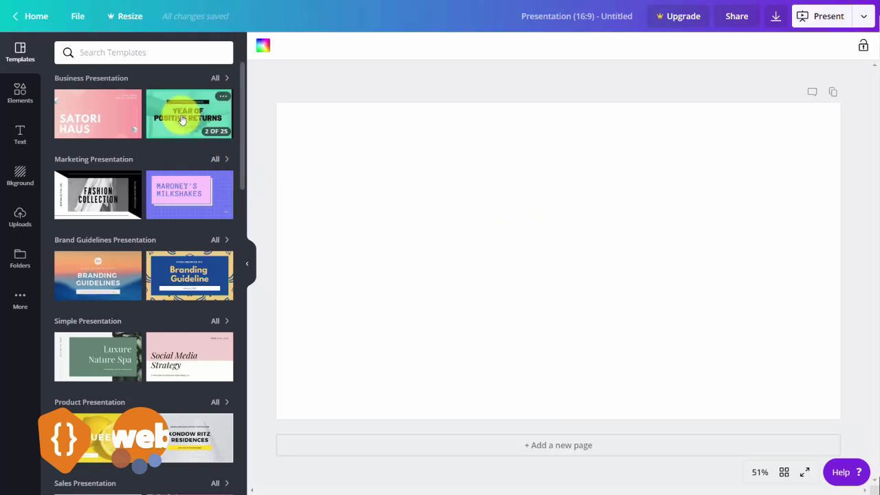
pyautogui.moveTo(183, 199)
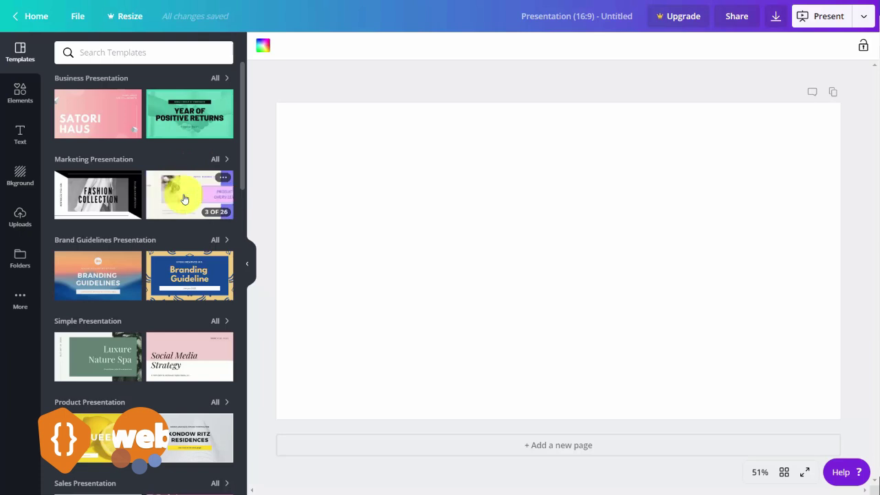
pyautogui.click(188, 191)
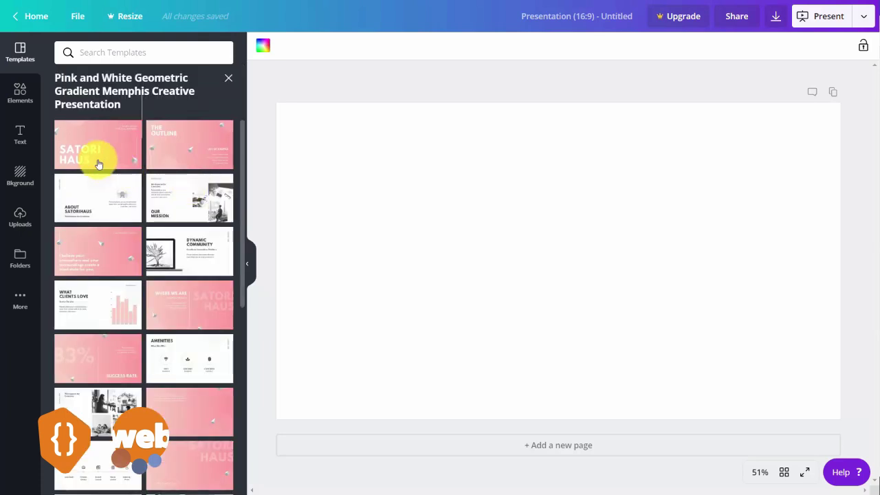
pyautogui.click(189, 197)
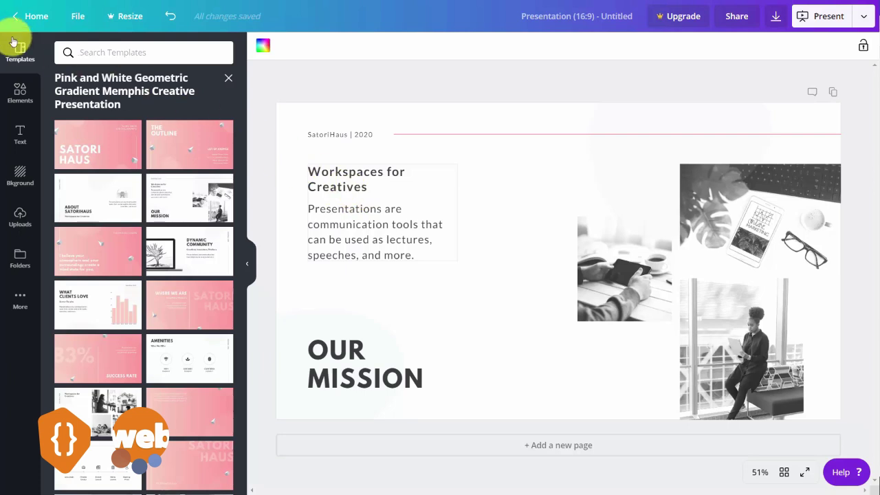
# - Browse the element categories and insert the $1.00 Easter photo of eggs in a nest onto the Our Mission page
pyautogui.click(18, 95)
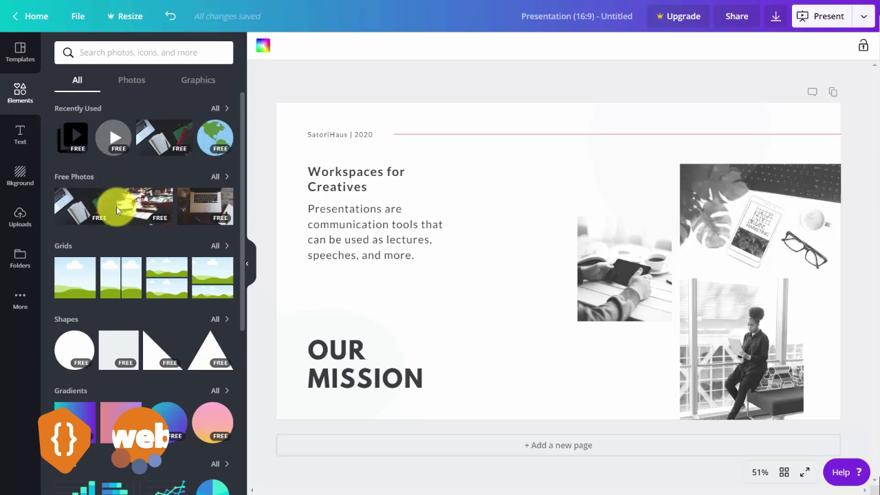
pyautogui.scroll(-1, 158, 256)
pyautogui.scroll(-3, 156, 256)
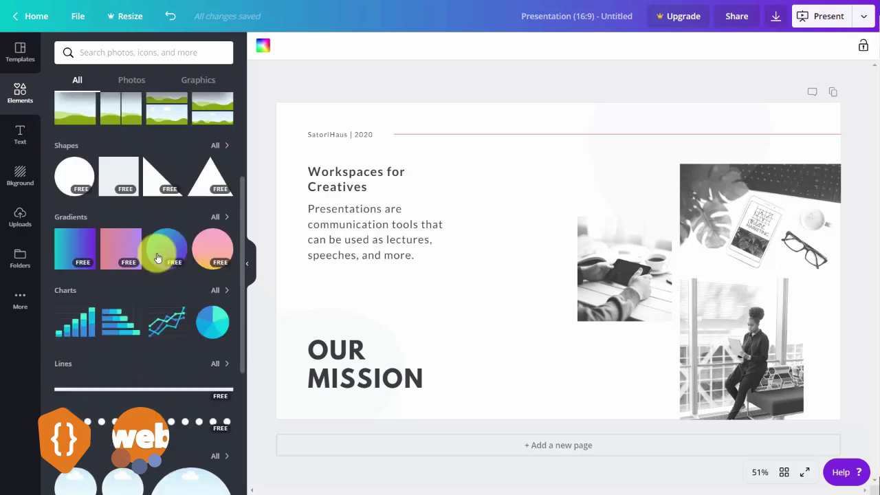
pyautogui.scroll(3, 156, 257)
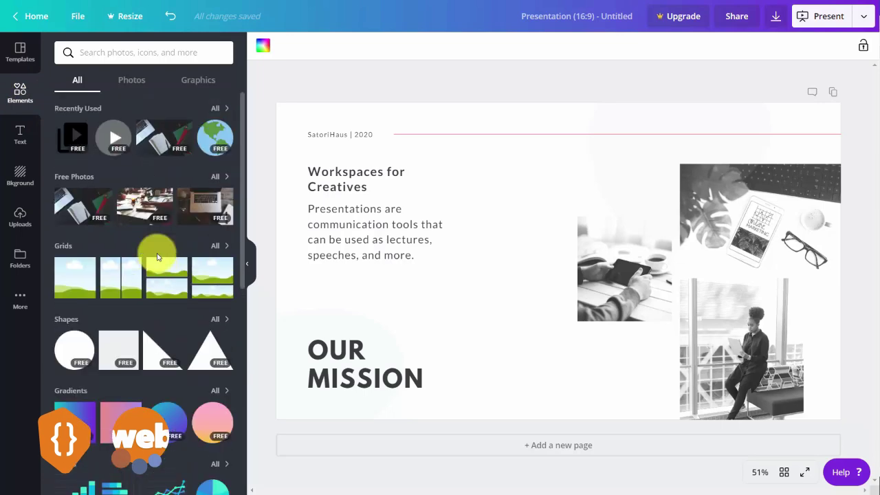
pyautogui.click(133, 81)
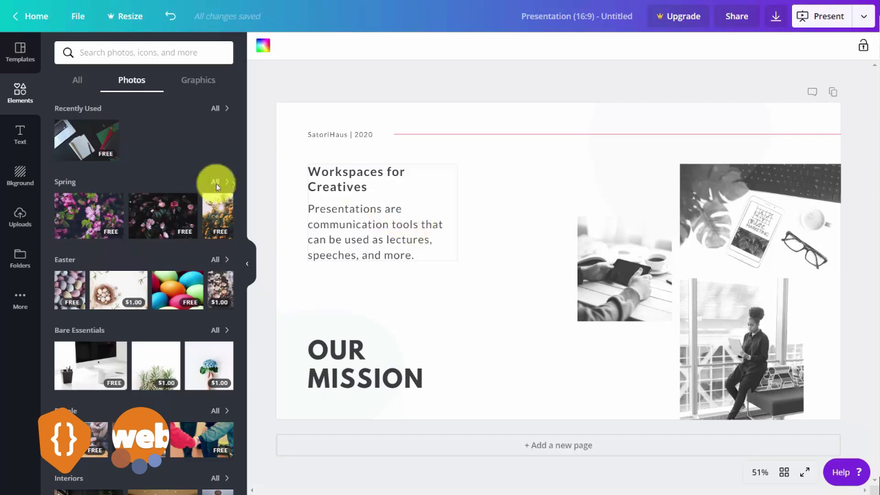
pyautogui.click(204, 82)
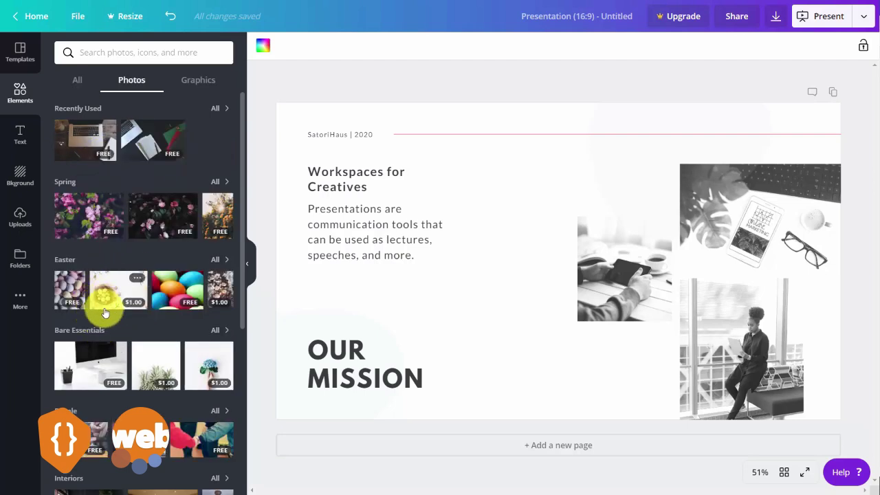
pyautogui.click(116, 293)
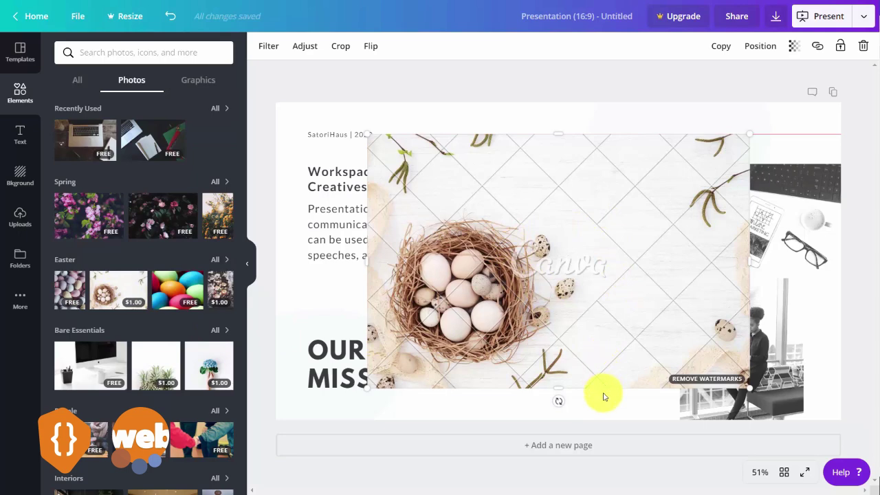
# - Open the premium purchase option for removing the eggs-in-nest photo's watermark, and take the photo off the page
pyautogui.click(699, 380)
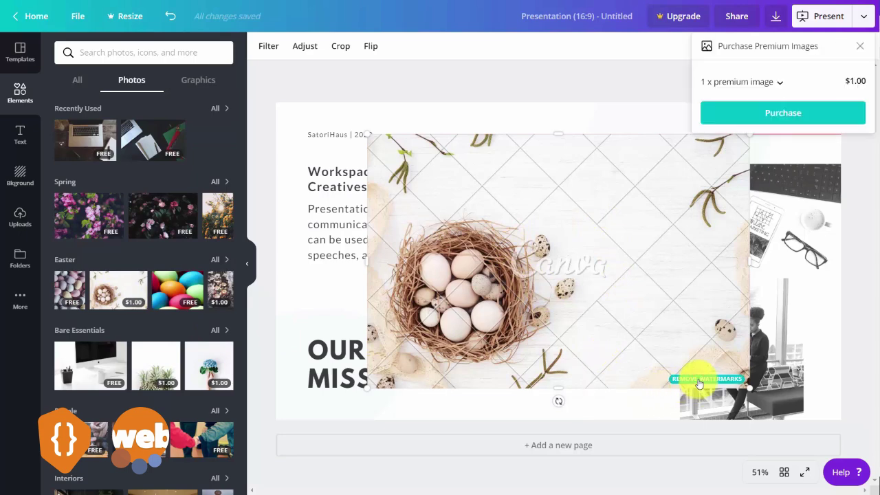
pyautogui.click(774, 119)
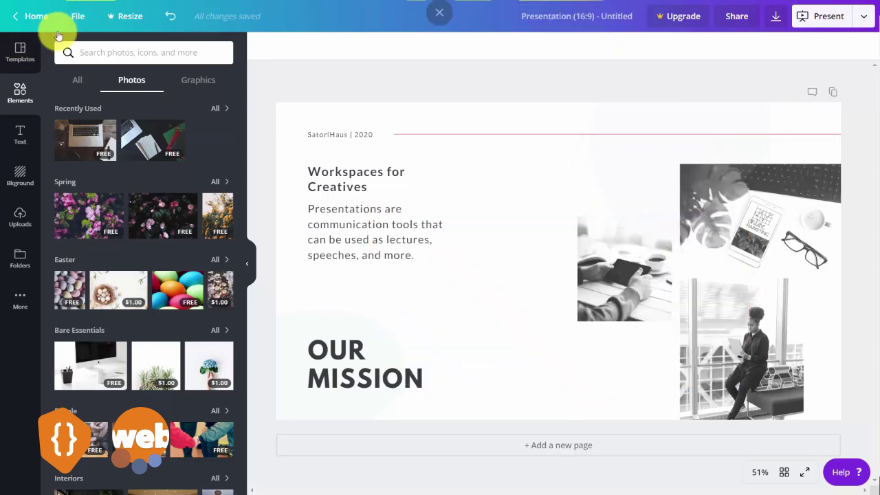
# - Look over the presentation template categories and return to the stock photo elements
pyautogui.click(20, 51)
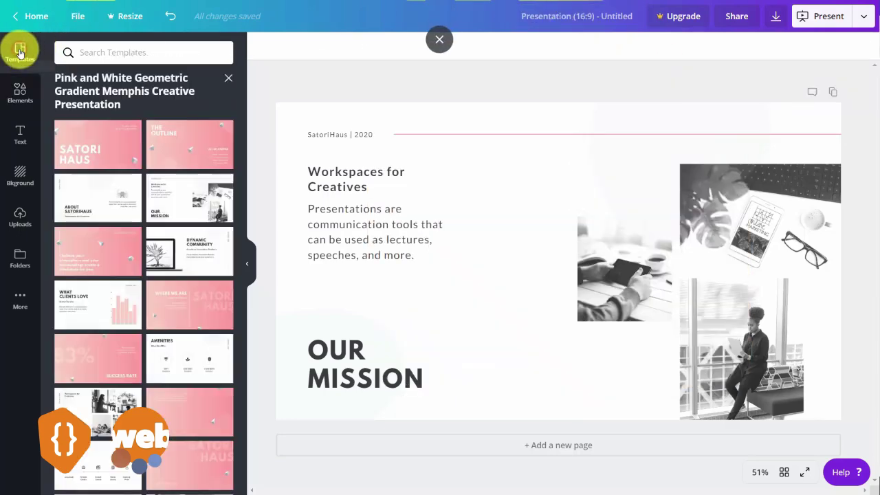
pyautogui.click(230, 79)
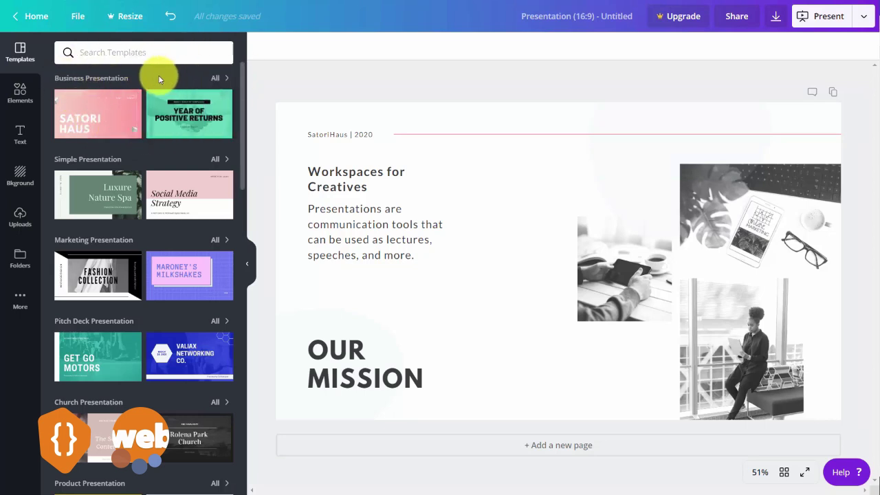
pyautogui.click(20, 93)
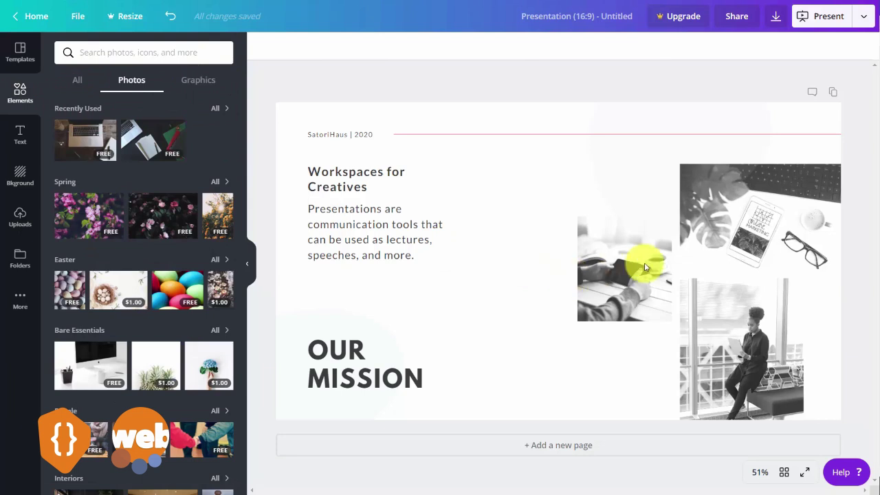
# - Try shrinking and deleting the photo of hands holding a phone, and undo both the deletion and the resize
pyautogui.click(599, 253)
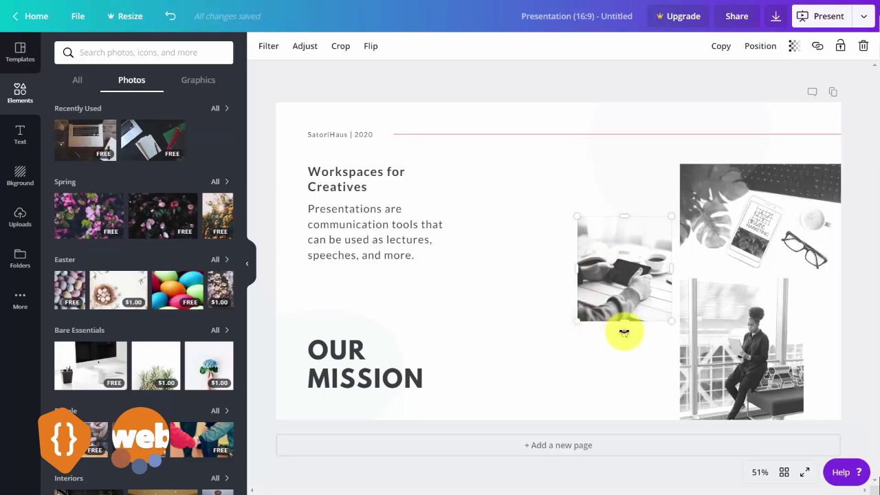
pyautogui.moveTo(625, 332)
pyautogui.mouseDown()
pyautogui.moveTo(639, 317)
pyautogui.moveTo(624, 332)
pyautogui.moveTo(624, 315)
pyautogui.mouseUp()
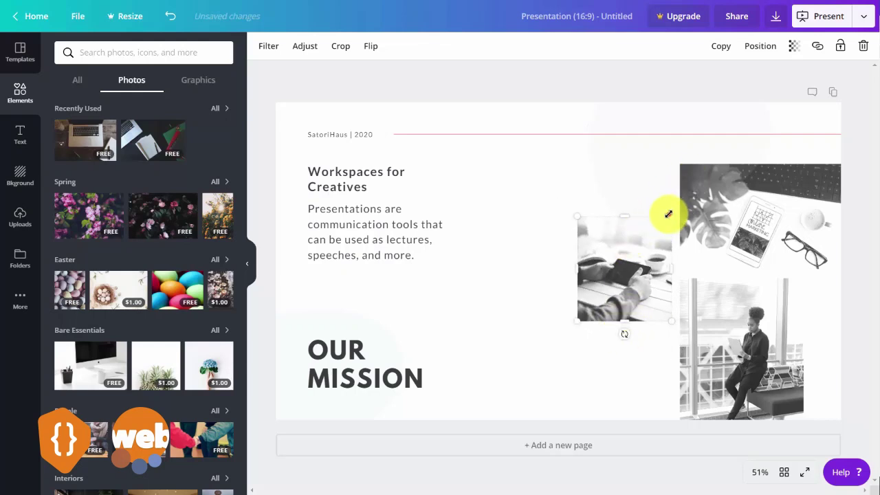
pyautogui.moveTo(668, 214); pyautogui.dragTo(611, 262)
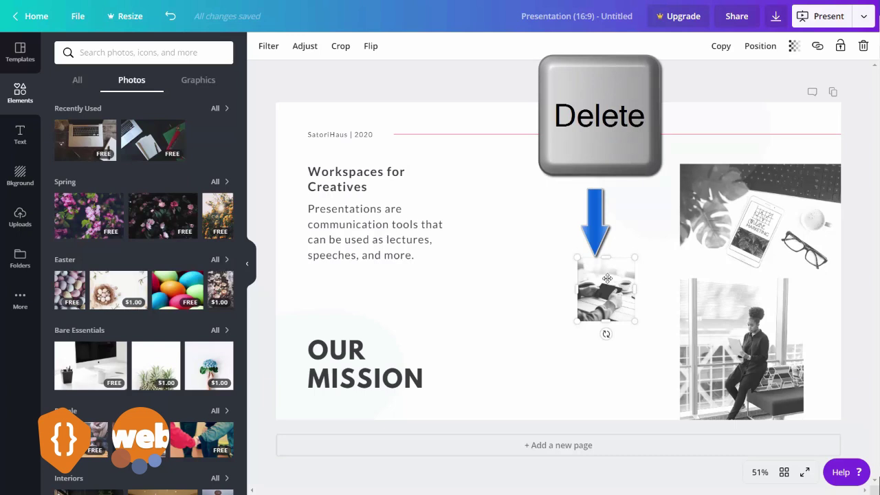
pyautogui.press('Delete')
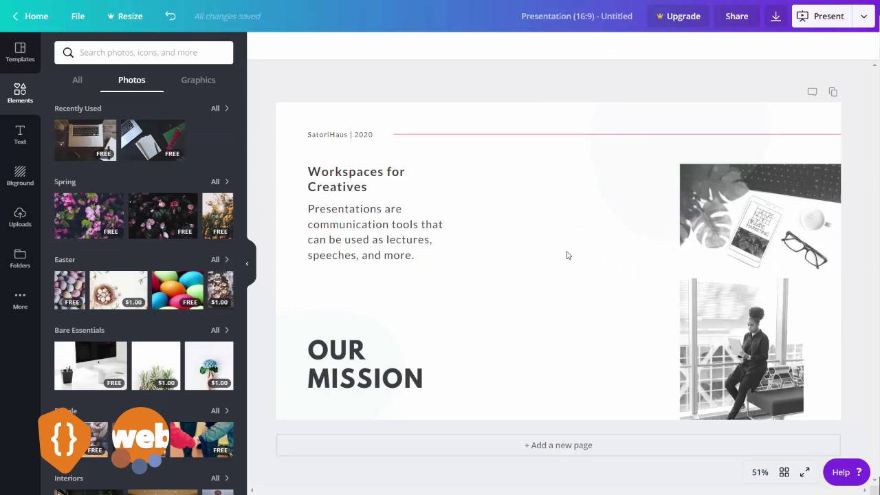
pyautogui.click(171, 23)
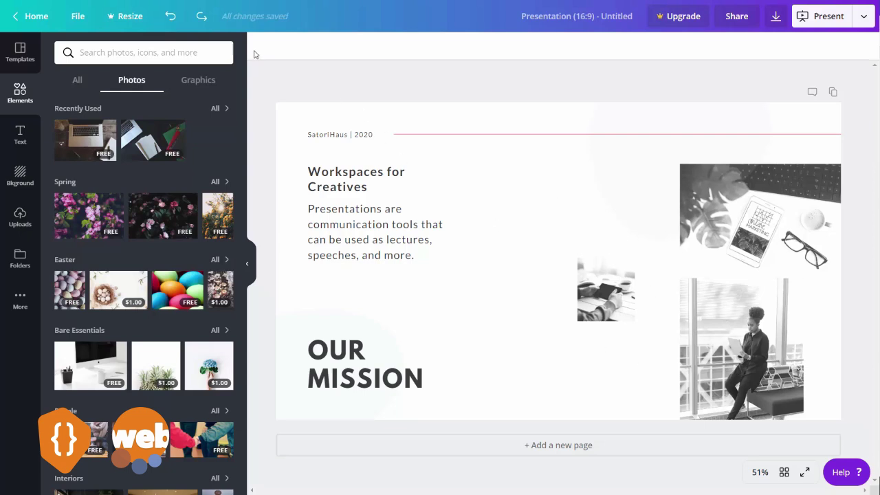
pyautogui.click(171, 21)
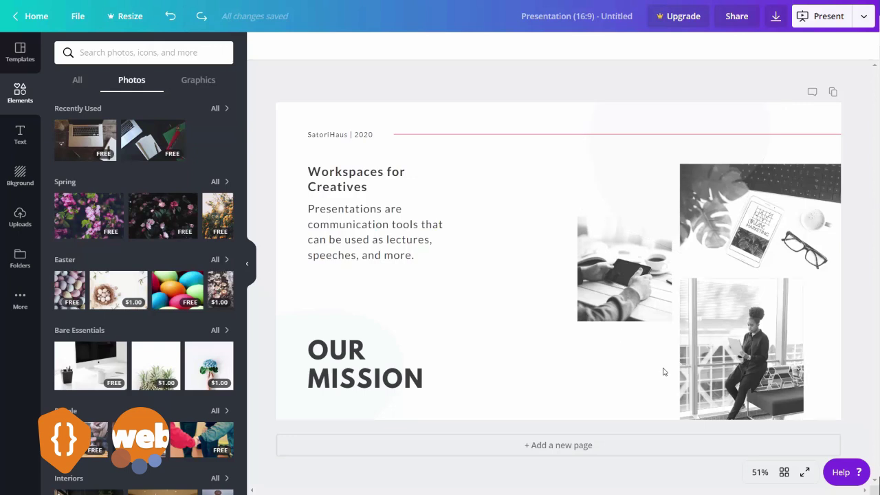
# - Replace the photo of hands holding a phone with the recently used laptop photo, scaled down beside the two stacked photos
pyautogui.click(625, 259)
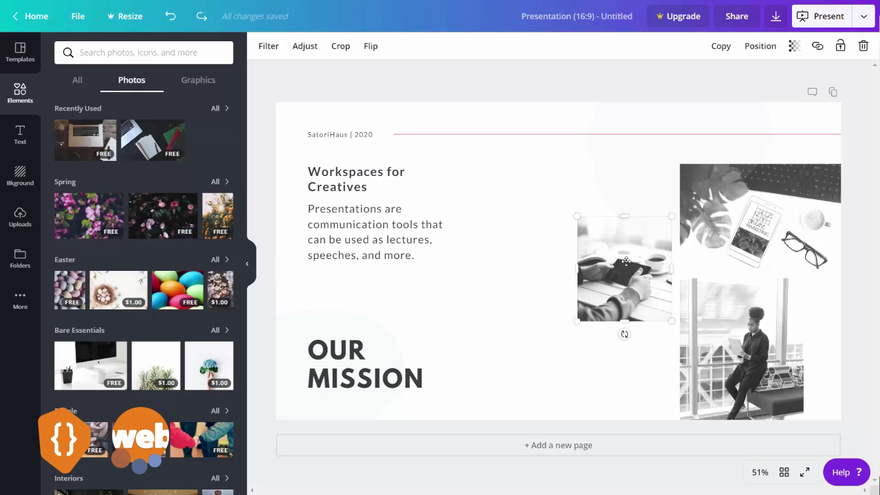
pyautogui.press('Delete')
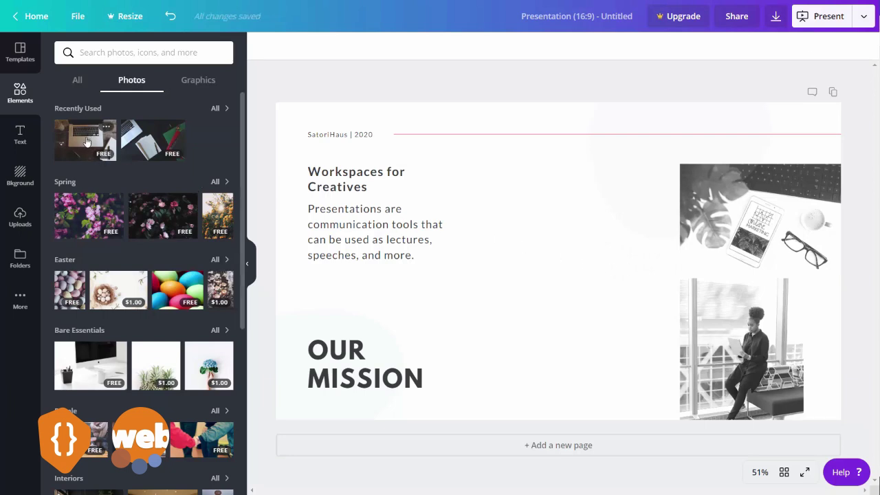
pyautogui.click(87, 142)
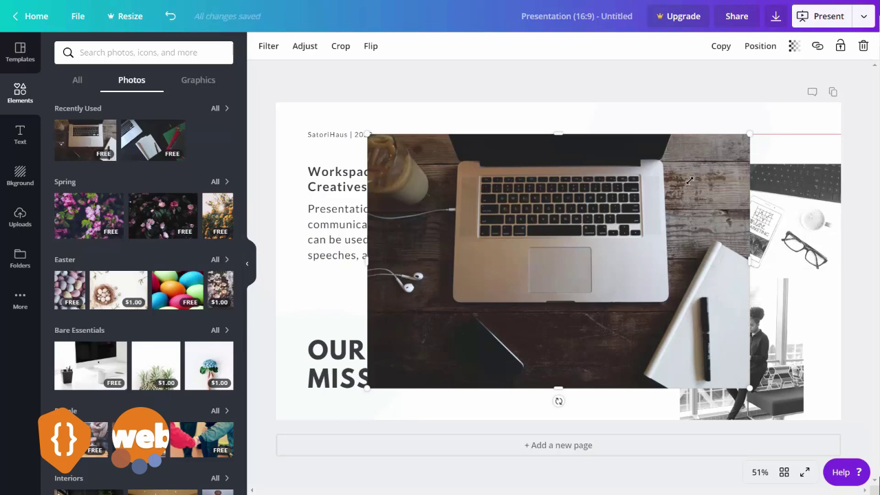
pyautogui.moveTo(689, 180); pyautogui.dragTo(663, 239)
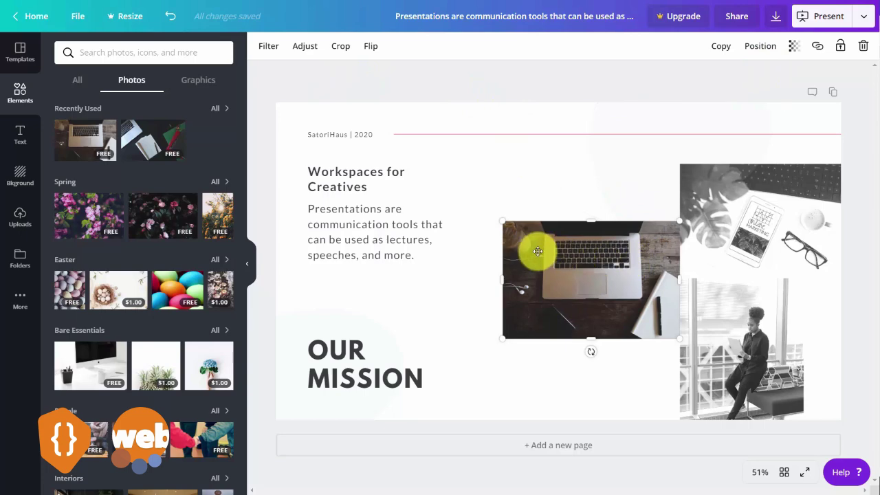
# - Apply the Greyscale filter to the laptop photo
pyautogui.click(574, 220)
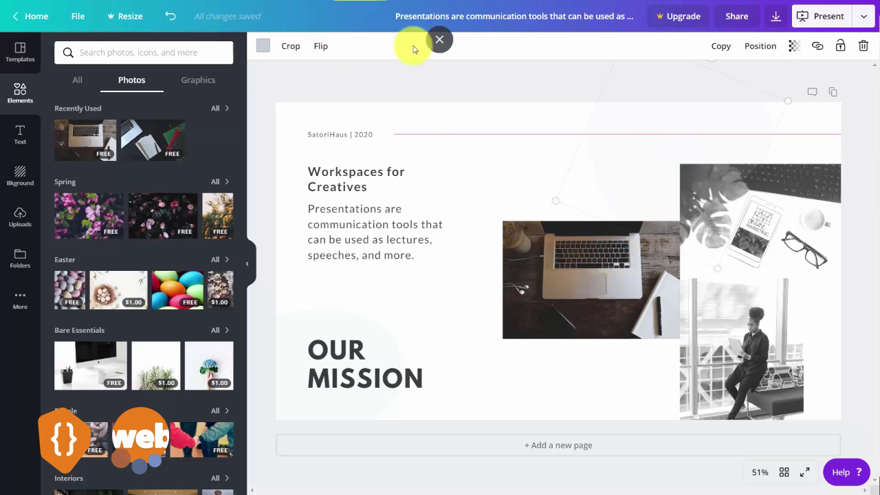
pyautogui.click(602, 263)
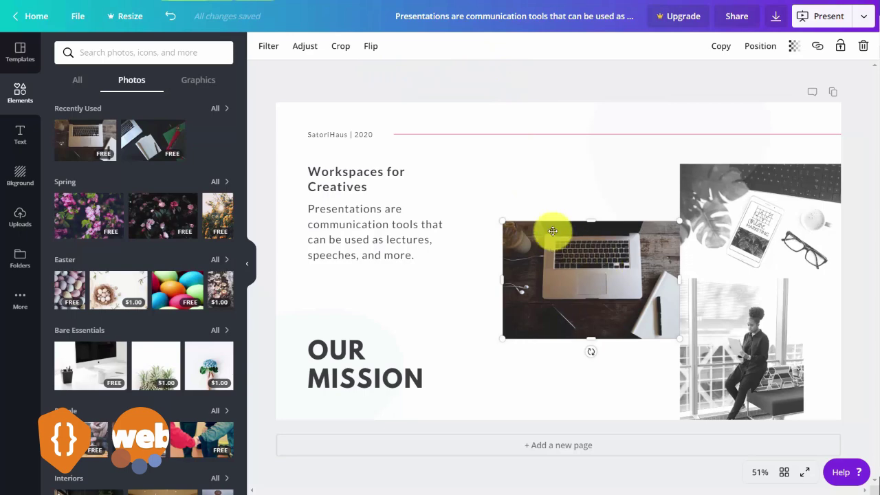
pyautogui.click(267, 46)
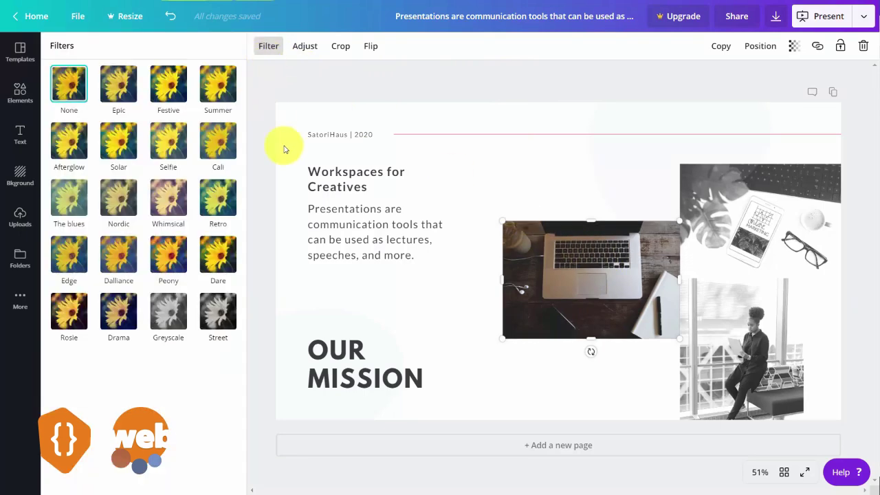
pyautogui.click(165, 307)
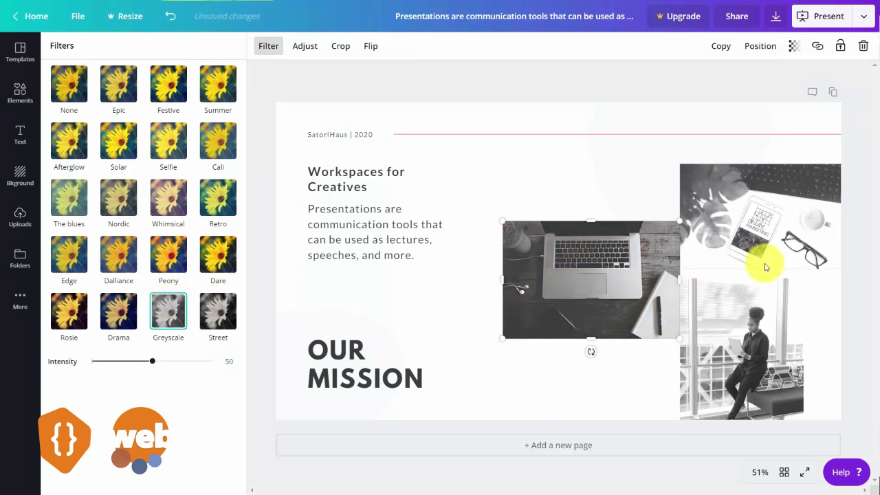
# - Check the laptop photo's adjustment and crop options without cropping, and flip the photo horizontally
pyautogui.click(310, 58)
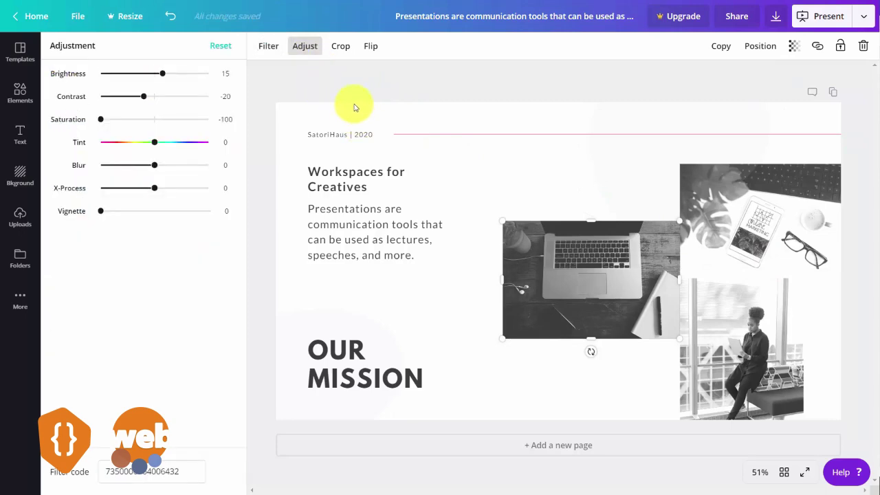
pyautogui.click(341, 47)
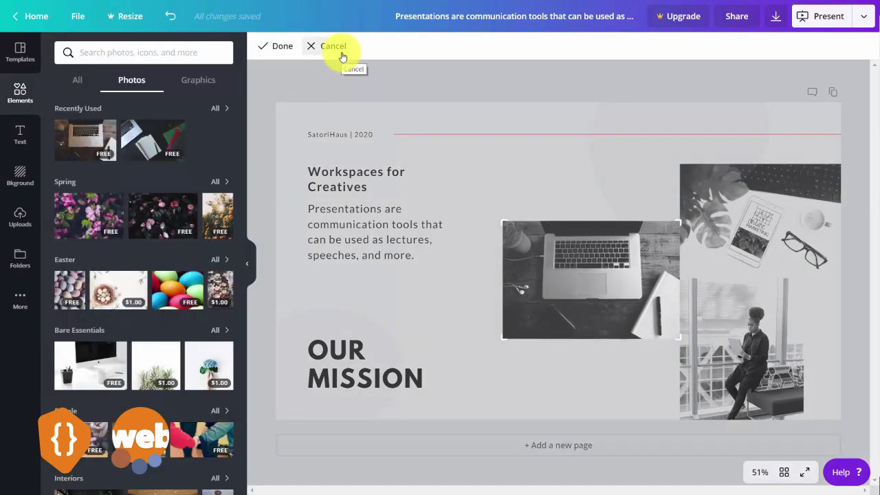
pyautogui.click(342, 56)
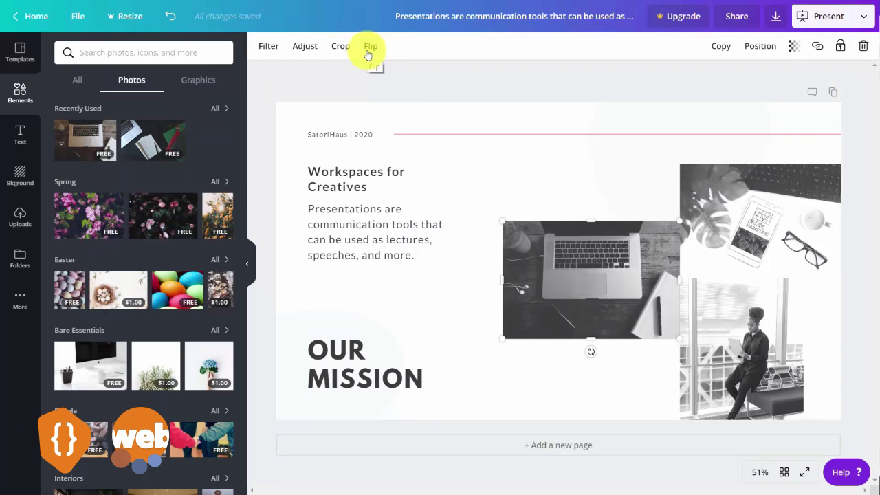
pyautogui.click(369, 50)
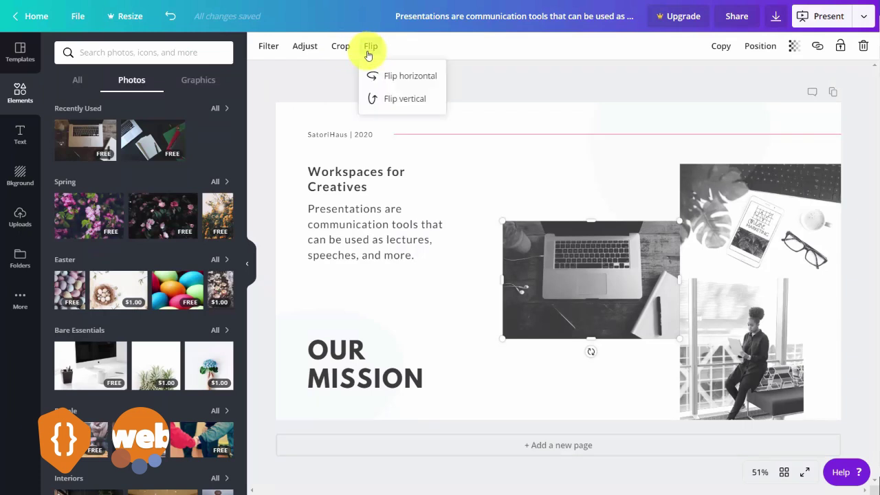
pyautogui.click(389, 81)
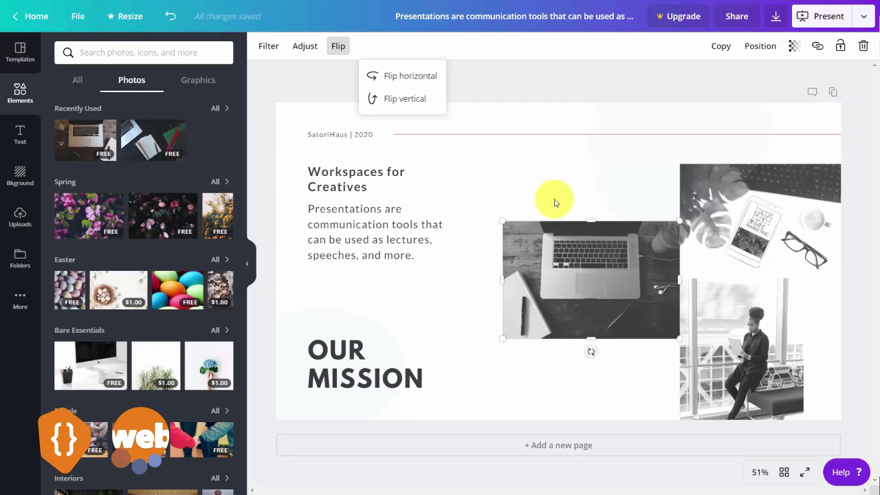
# - Duplicate the laptop photo and delete the duplicate
pyautogui.click(715, 50)
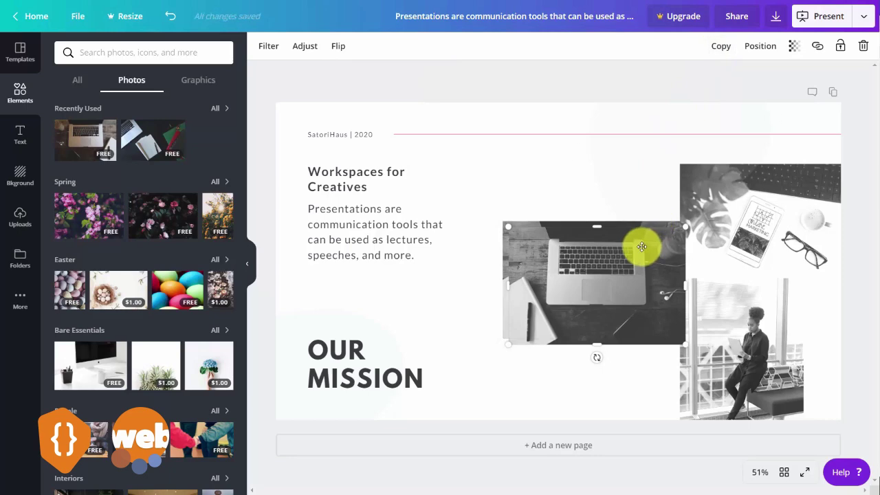
pyautogui.press('Delete')
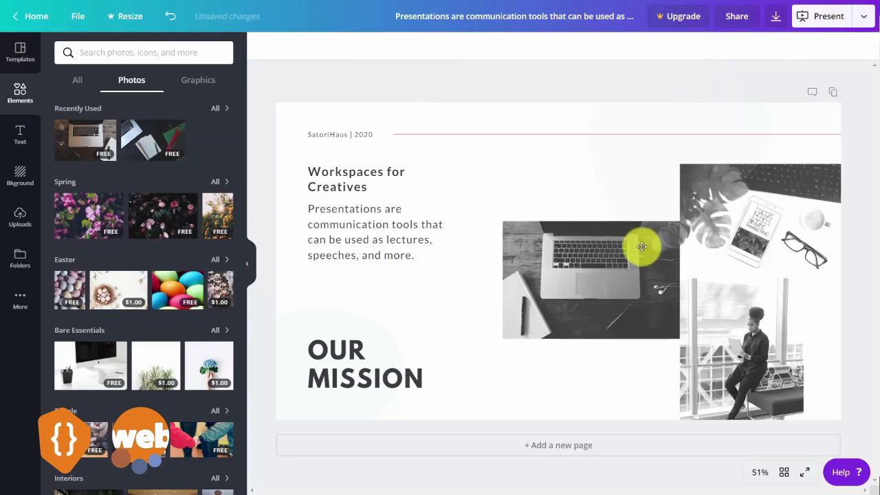
# - Try aligning the laptop photo to the top of the page, and undo the alignment
pyautogui.click(603, 278)
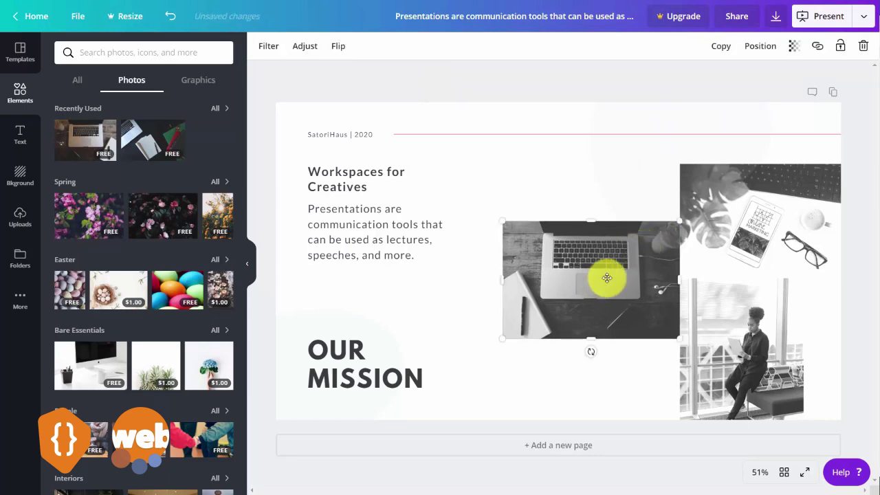
pyautogui.click(753, 47)
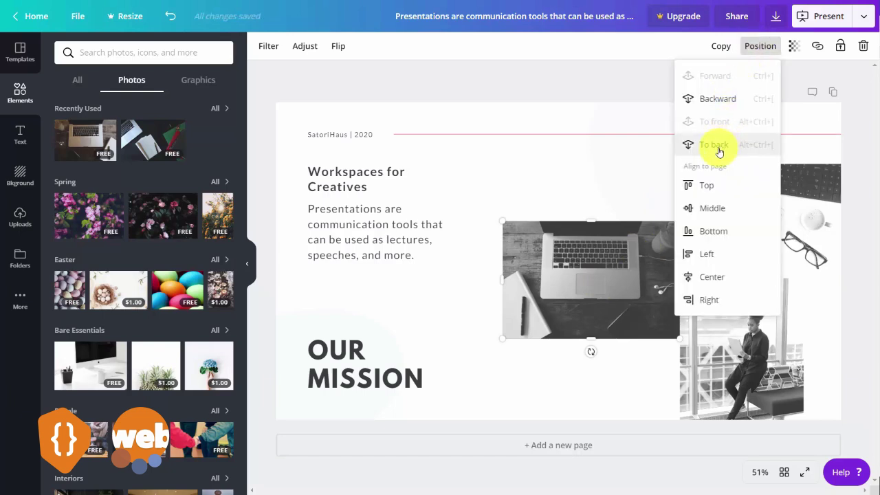
pyautogui.click(710, 191)
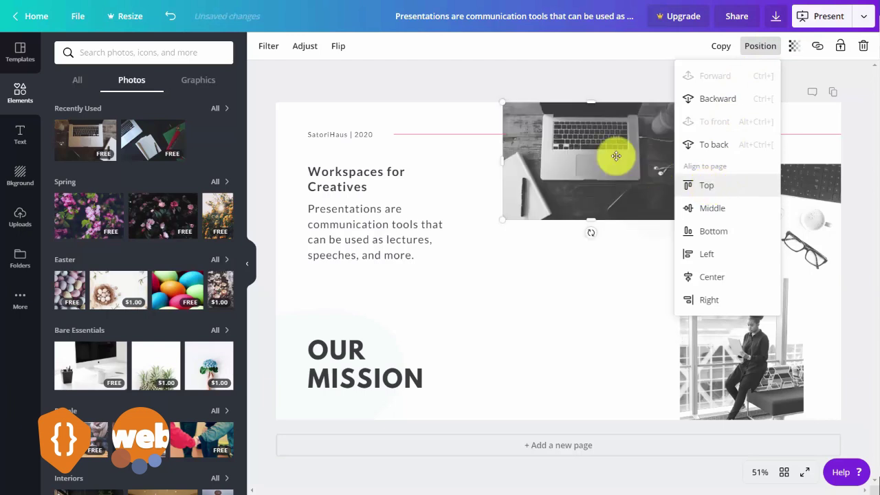
pyautogui.click(174, 22)
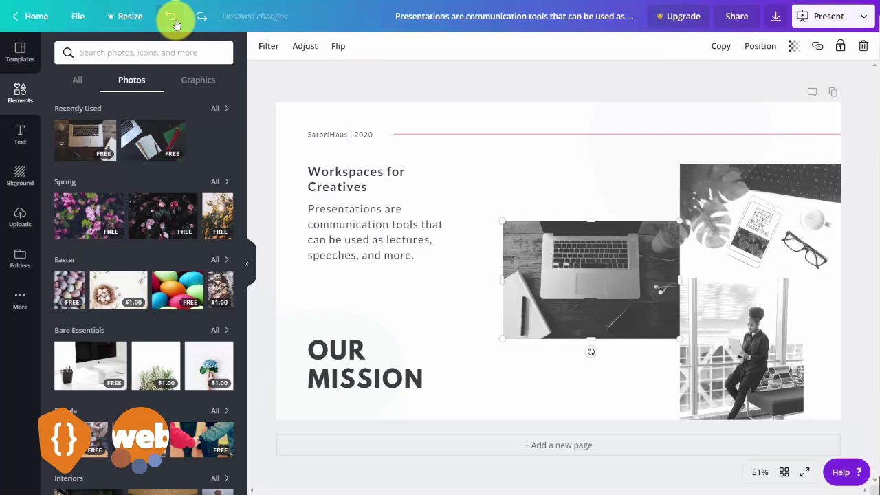
# - Try out the laptop photo's transparency, leaving it at 100, and view its link option without adding a link
pyautogui.click(794, 50)
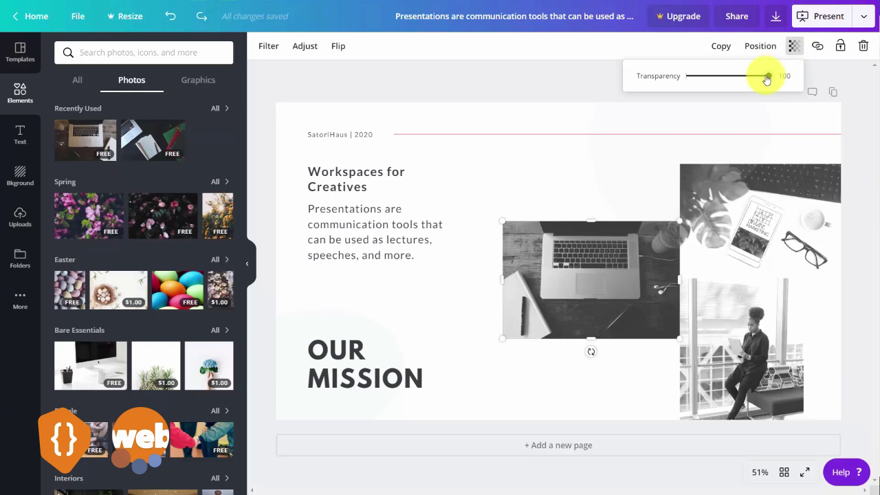
pyautogui.moveTo(767, 77)
pyautogui.mouseDown()
pyautogui.moveTo(723, 78)
pyautogui.moveTo(691, 94)
pyautogui.moveTo(742, 72)
pyautogui.moveTo(771, 75)
pyautogui.mouseUp()
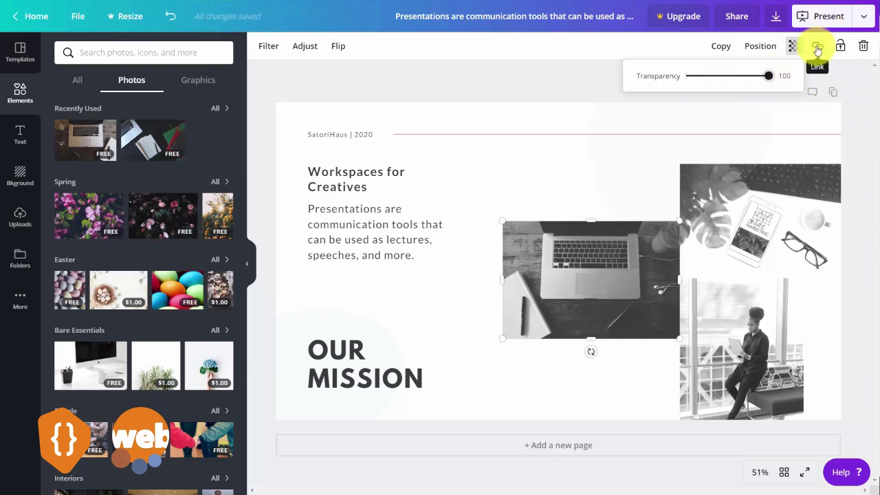
pyautogui.click(817, 48)
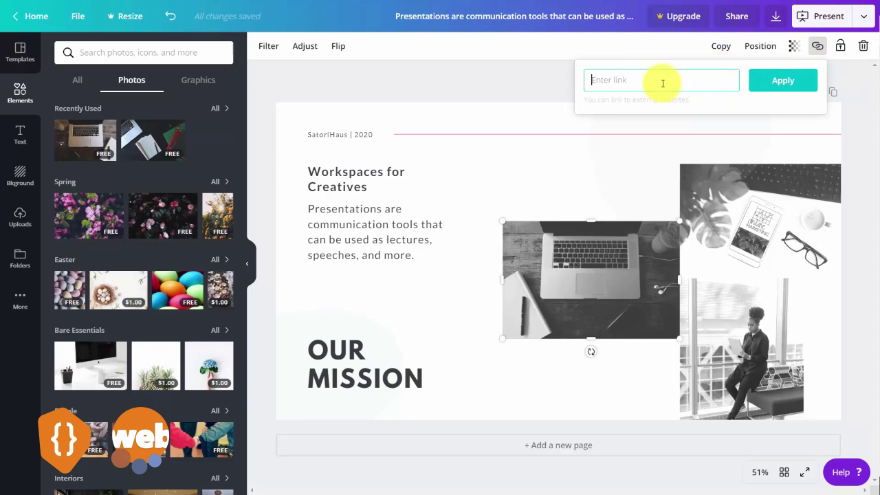
pyautogui.click(562, 127)
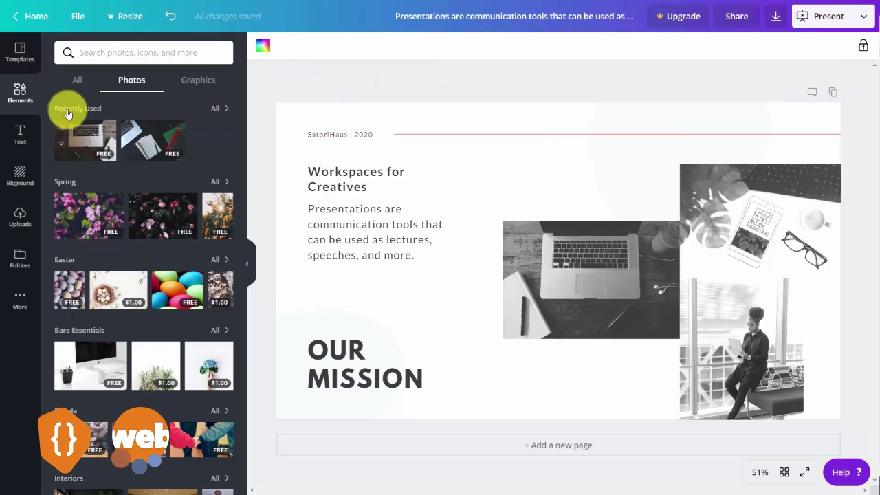
# - Add a heading text box to the page and undo the addition
pyautogui.click(31, 144)
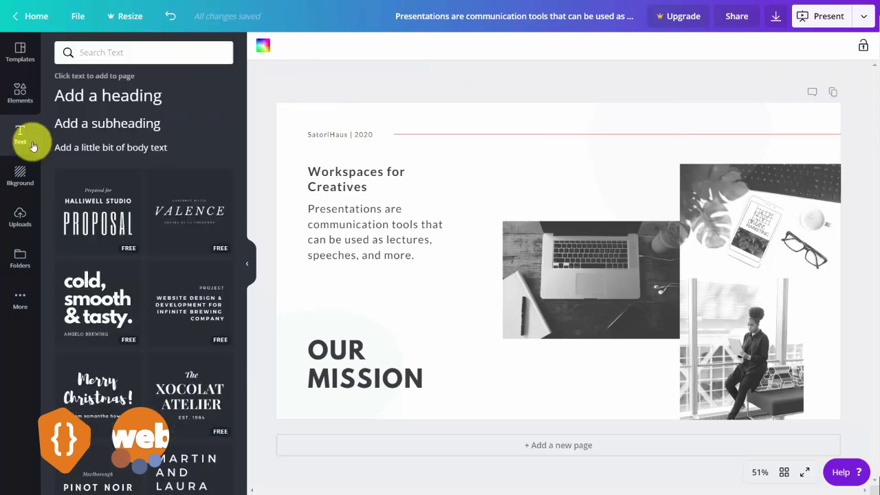
pyautogui.moveTo(190, 193)
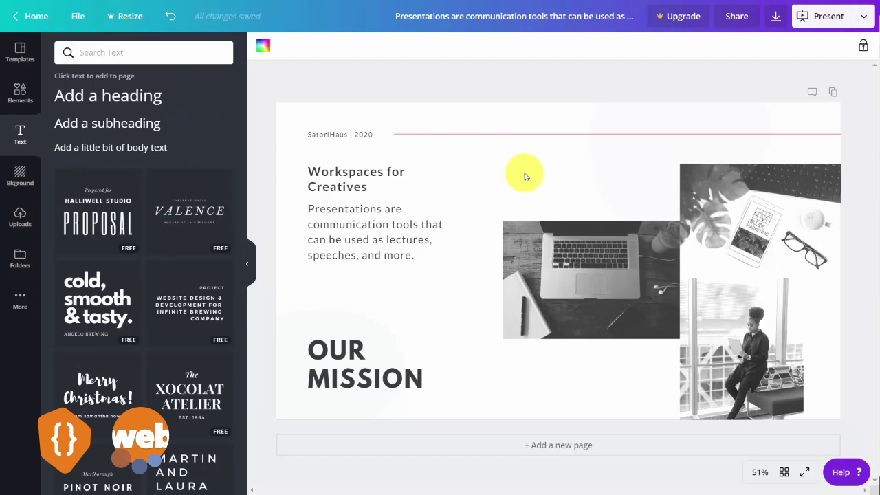
pyautogui.click(128, 100)
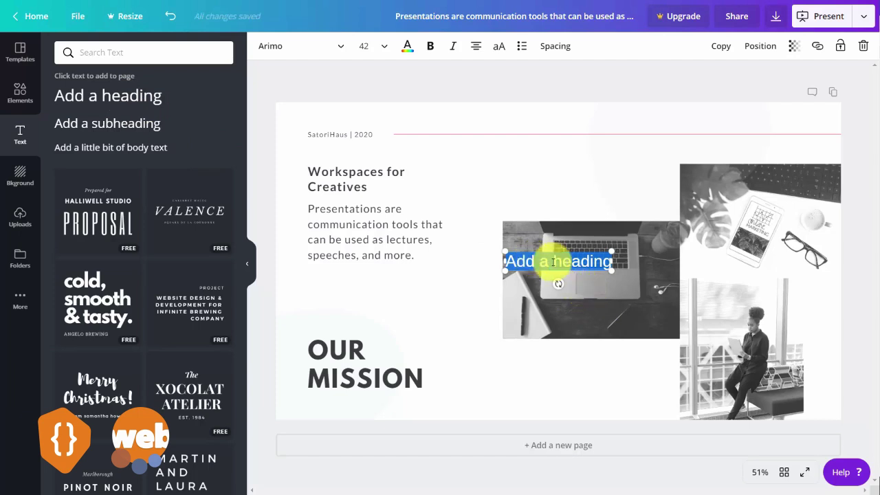
pyautogui.click(170, 16)
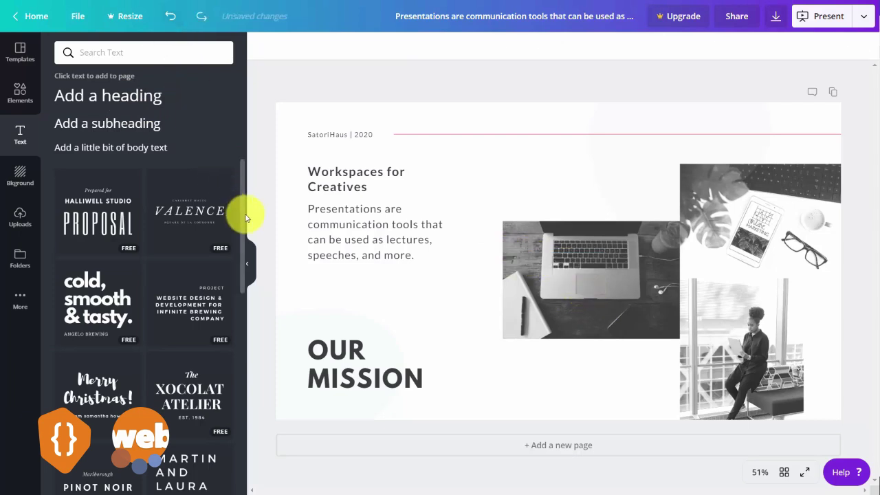
# - Try out the Valence text combination in the empty area above the laptop photo and look at its text formatting options
pyautogui.click(191, 211)
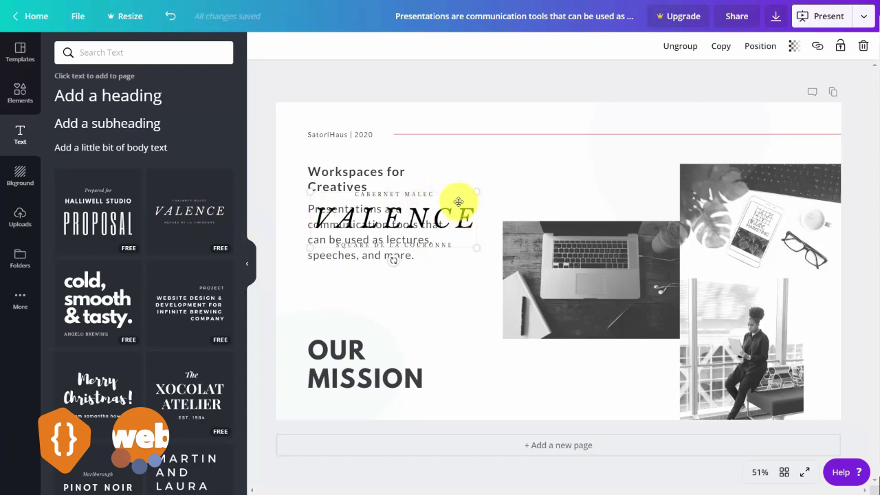
pyautogui.moveTo(474, 196); pyautogui.dragTo(605, 156)
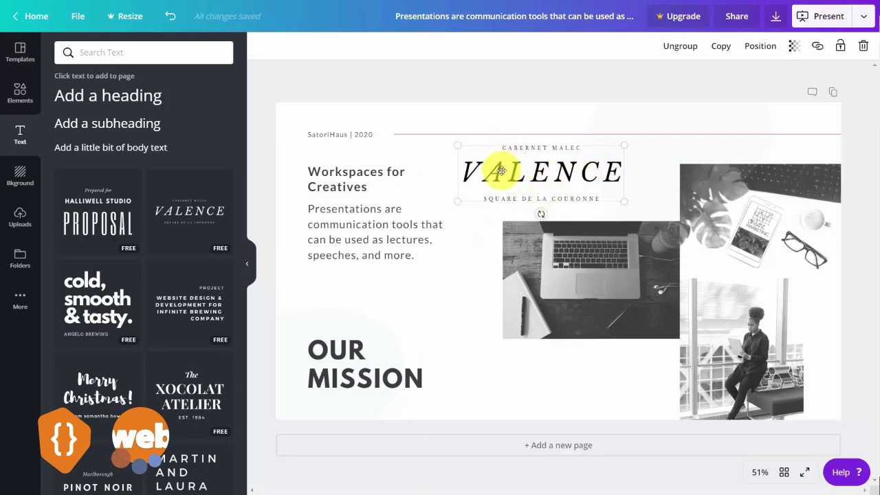
pyautogui.click(501, 171)
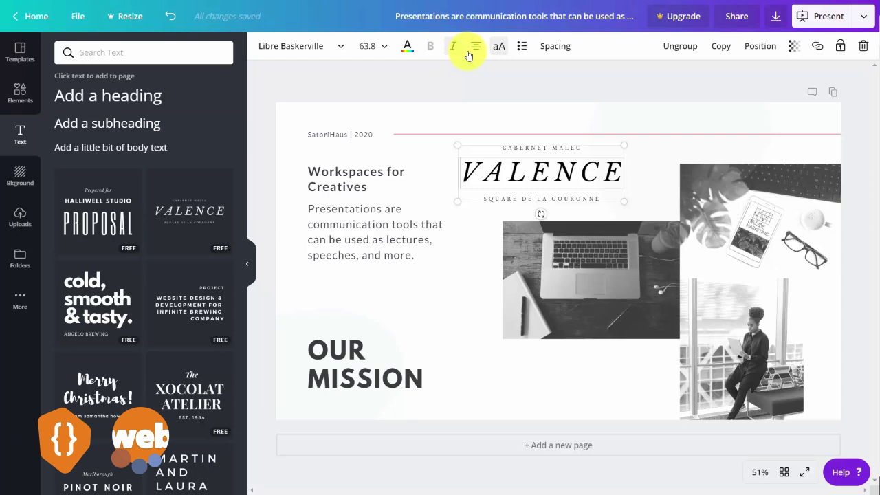
# - Select the "Workspaces for Creatives" text and view its link option without adding a link
pyautogui.doubleClick(320, 171)
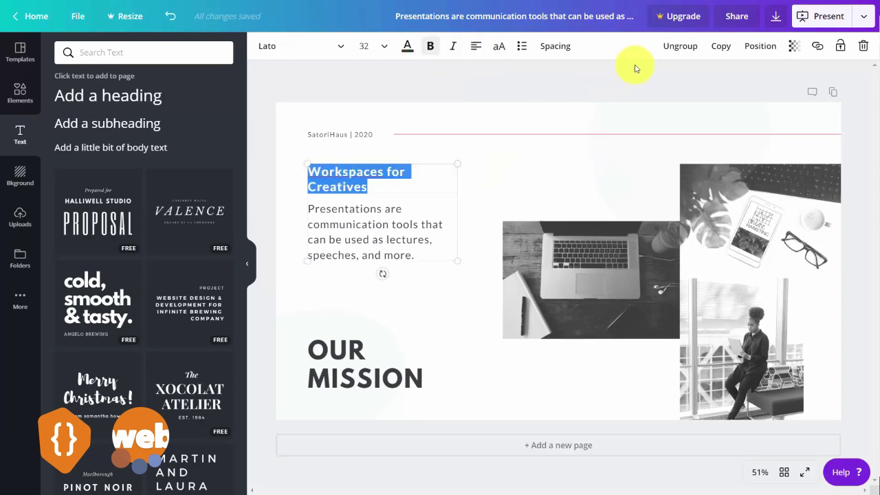
pyautogui.click(816, 49)
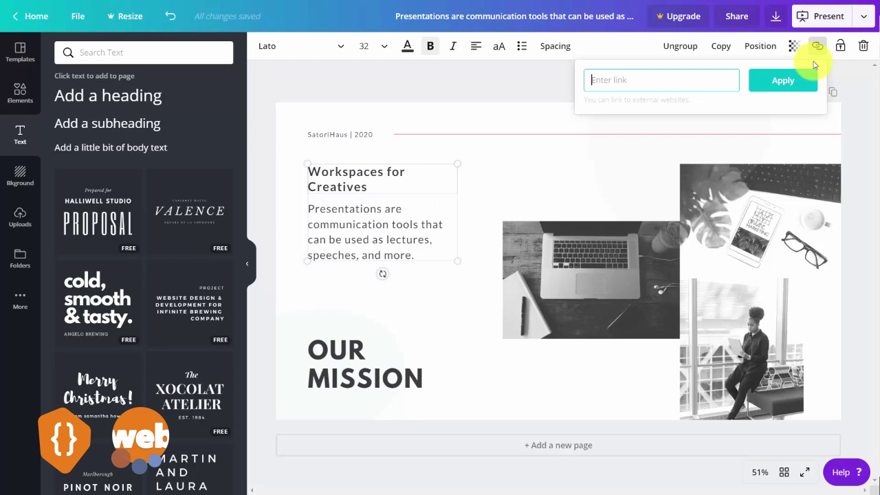
pyautogui.press('Escape')
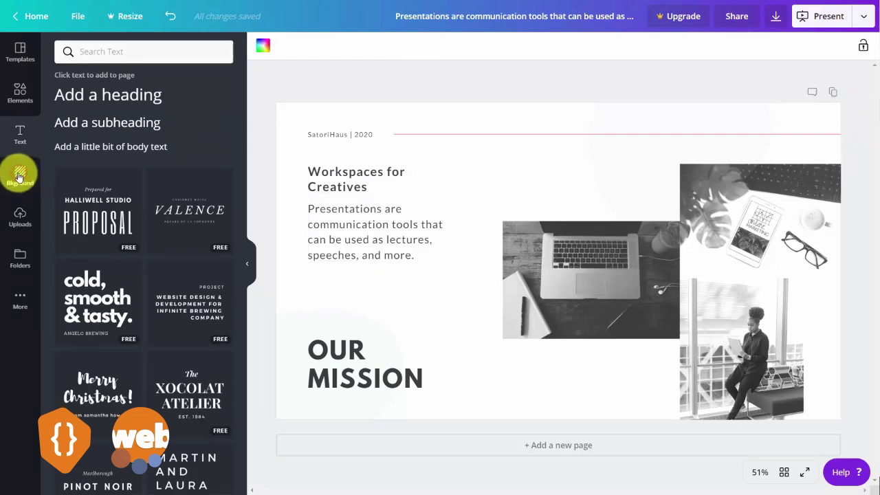
# - Try the purple brand colour as the page background and undo the change
pyautogui.click(19, 178)
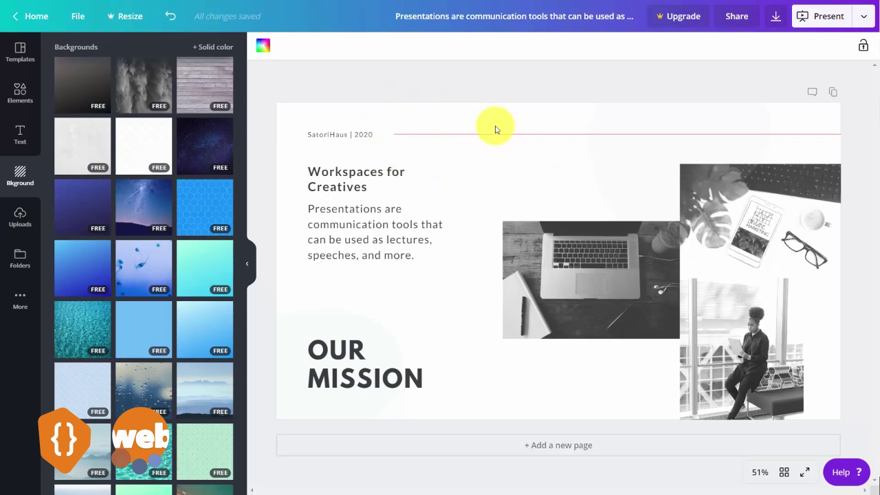
pyautogui.click(264, 47)
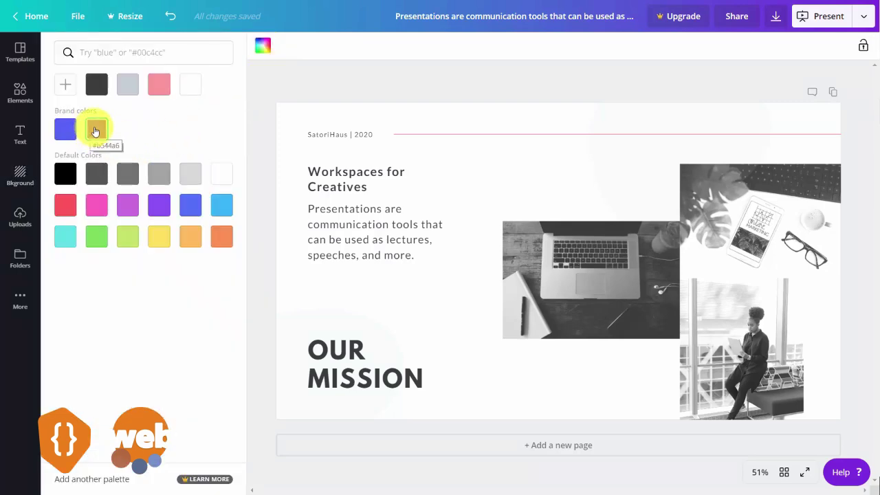
pyautogui.click(170, 16)
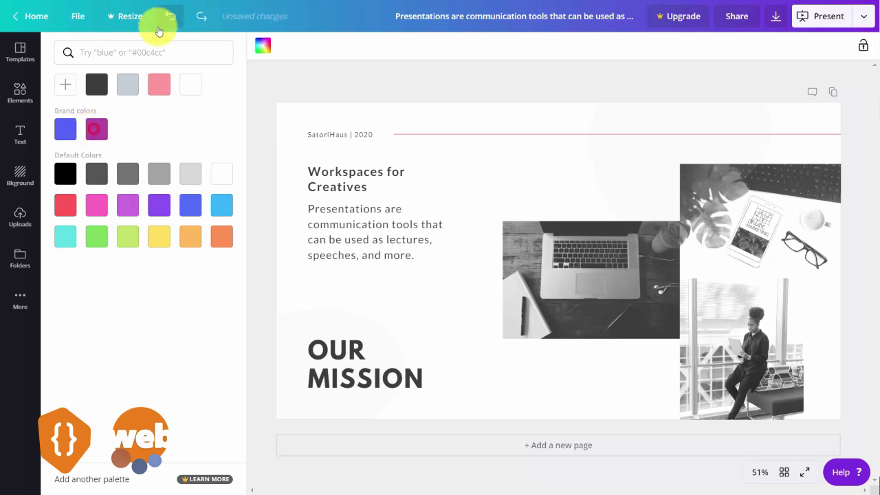
# - Apply the blue hexagon pattern as the page background and recolour it pink
pyautogui.click(19, 177)
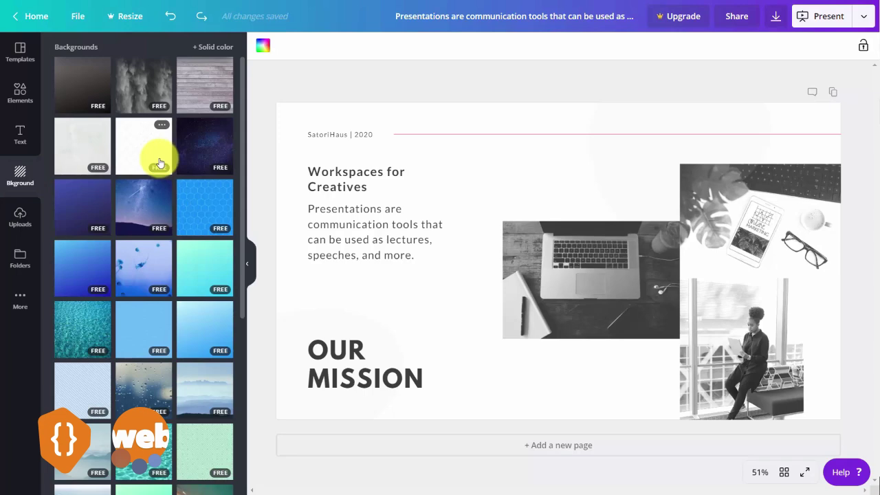
pyautogui.scroll(-3, 159, 163)
pyautogui.scroll(3, 158, 163)
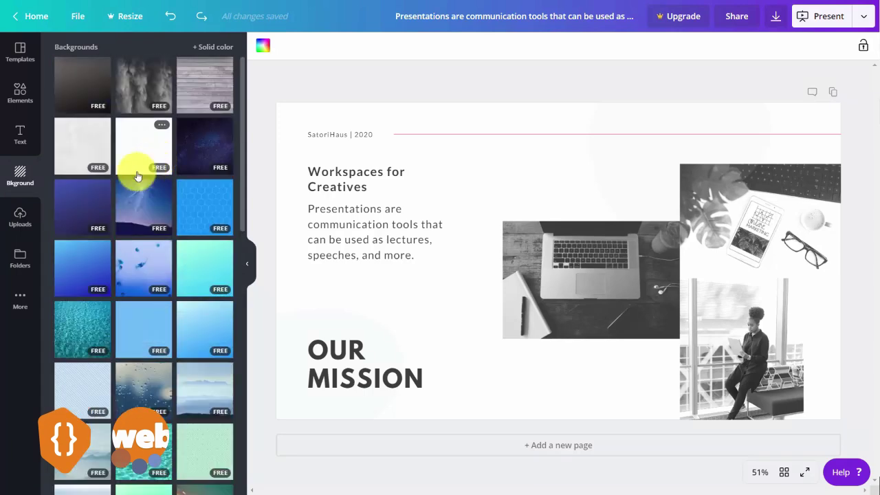
pyautogui.click(197, 203)
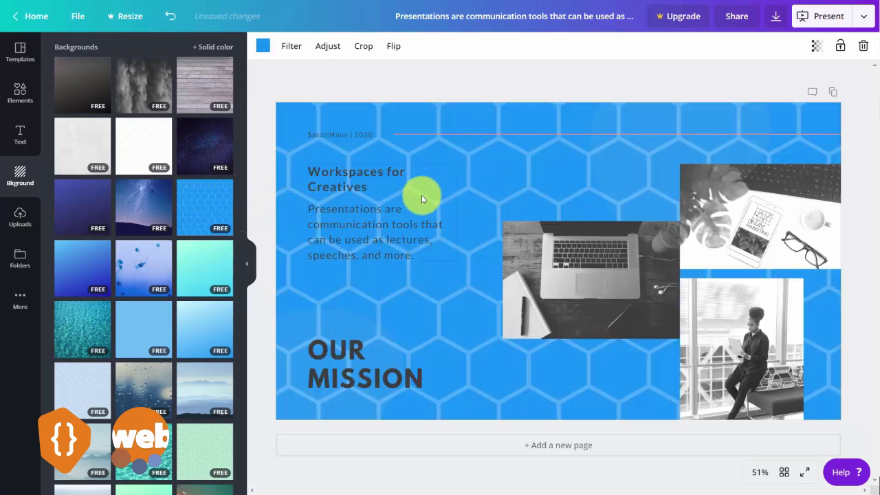
pyautogui.click(265, 47)
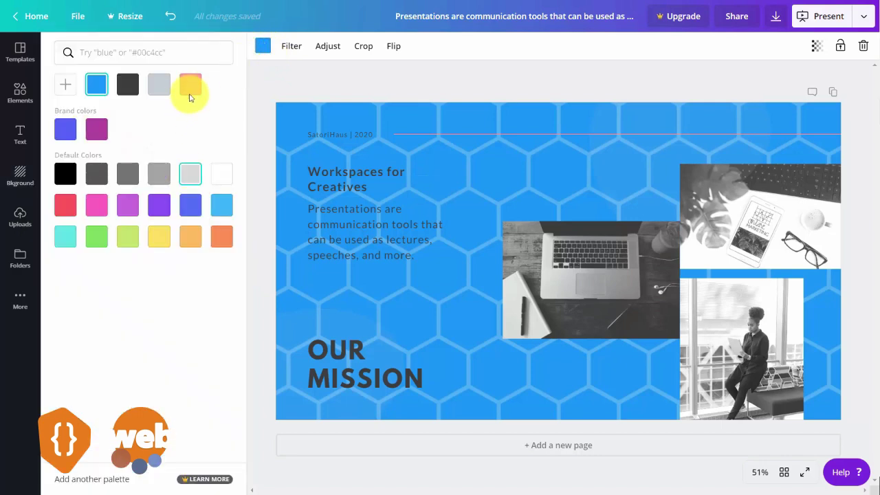
pyautogui.click(190, 86)
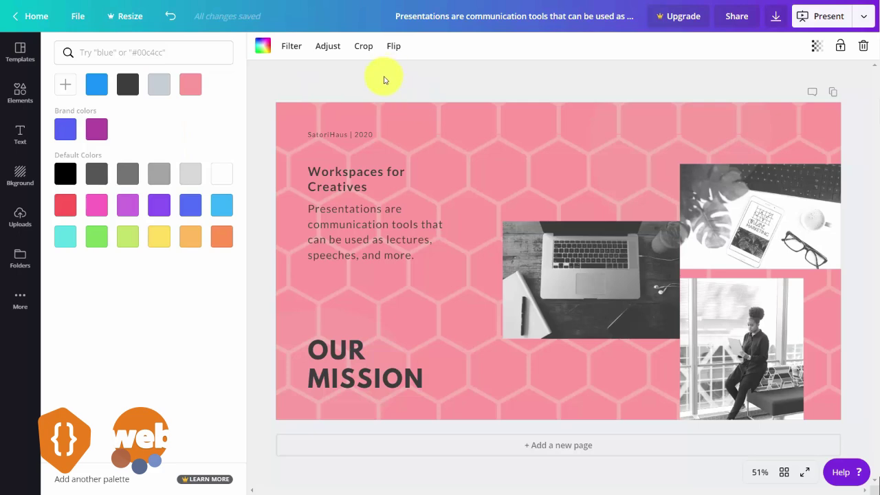
# - Check the hexagon background's transparency, leaving it at 100, and try the Greyscale and Street filters on it
pyautogui.click(816, 51)
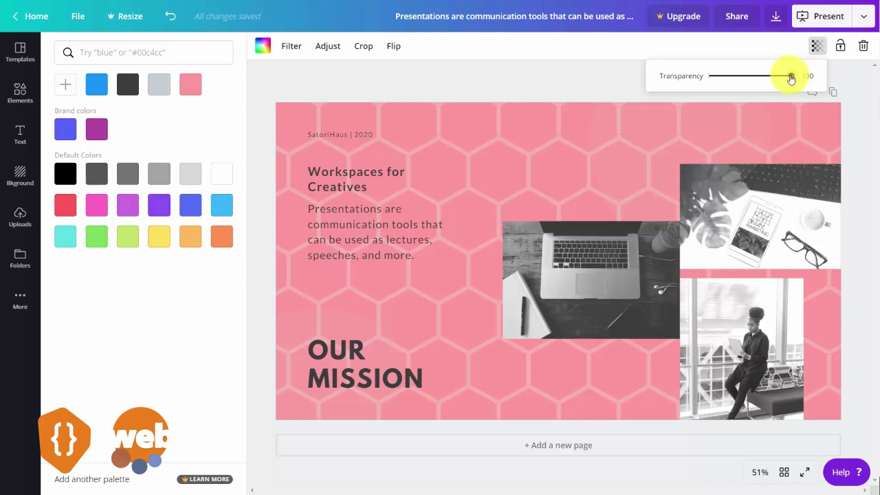
pyautogui.moveTo(791, 77)
pyautogui.mouseDown()
pyautogui.moveTo(721, 78)
pyautogui.moveTo(710, 88)
pyautogui.moveTo(800, 78)
pyautogui.mouseUp()
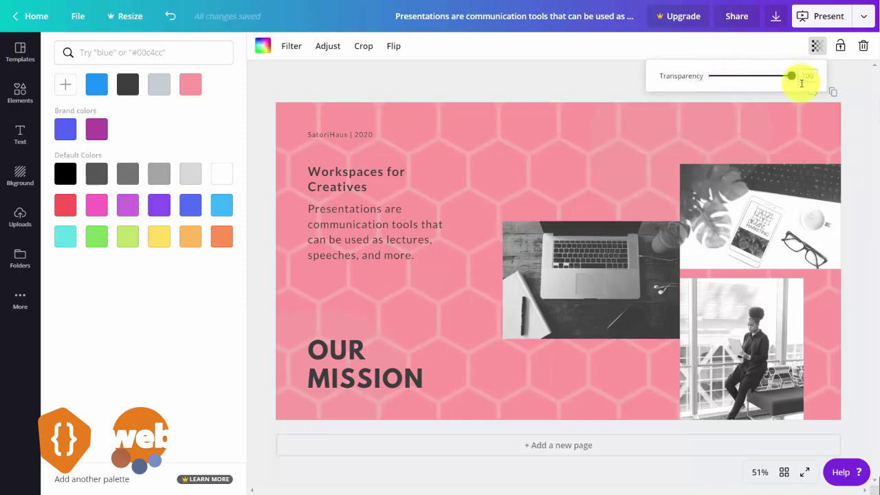
pyautogui.click(291, 48)
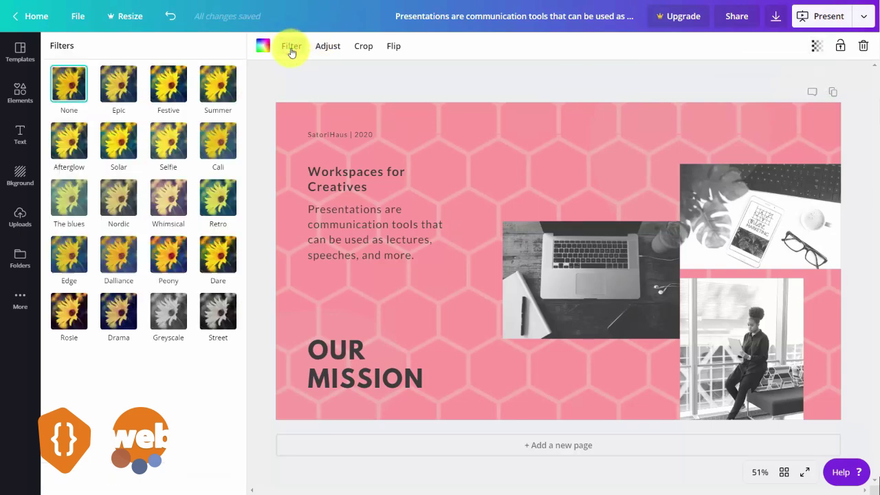
pyautogui.click(171, 321)
pyautogui.click(210, 318)
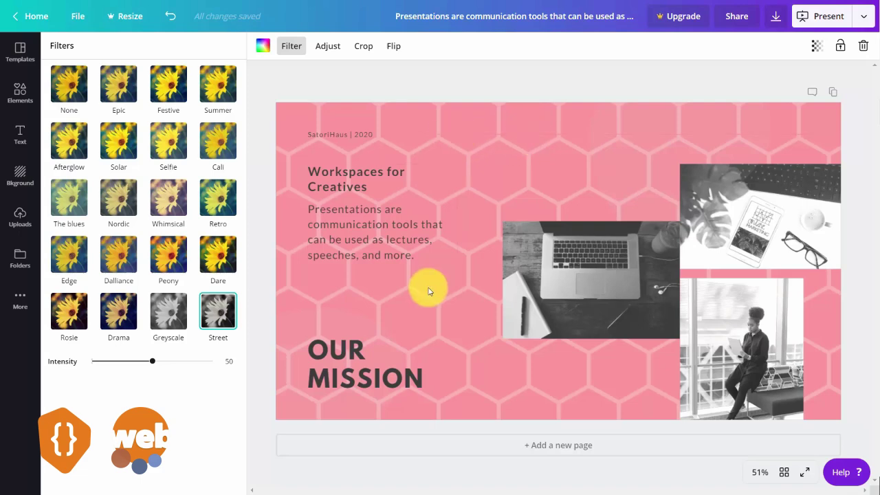
# - Replace the page background with the blue gradient and delete the laptop photo
pyautogui.click(18, 174)
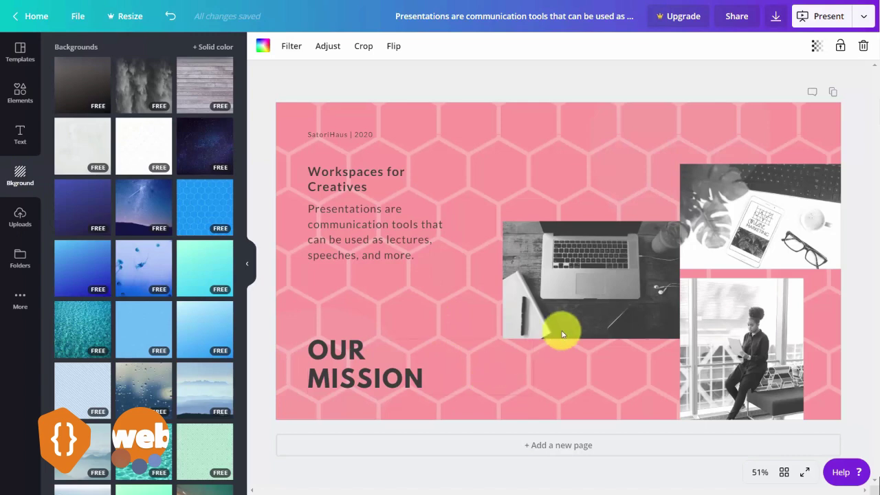
pyautogui.click(100, 272)
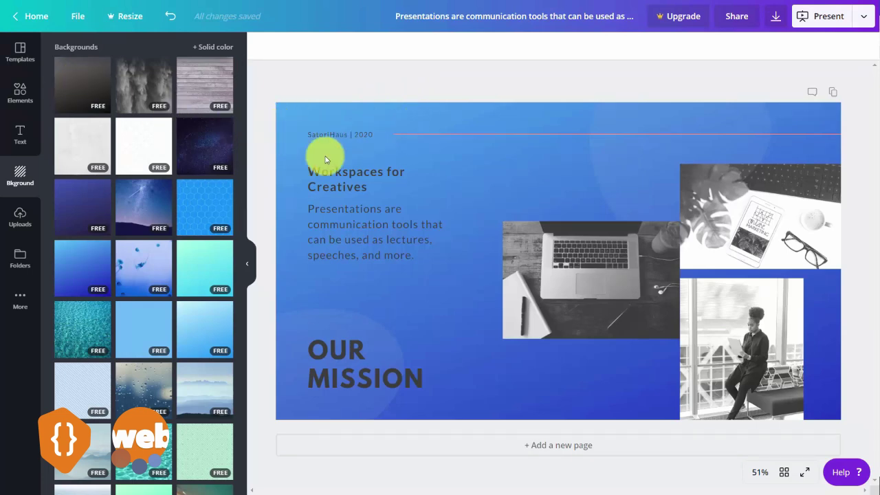
pyautogui.click(727, 203)
pyautogui.click(546, 263)
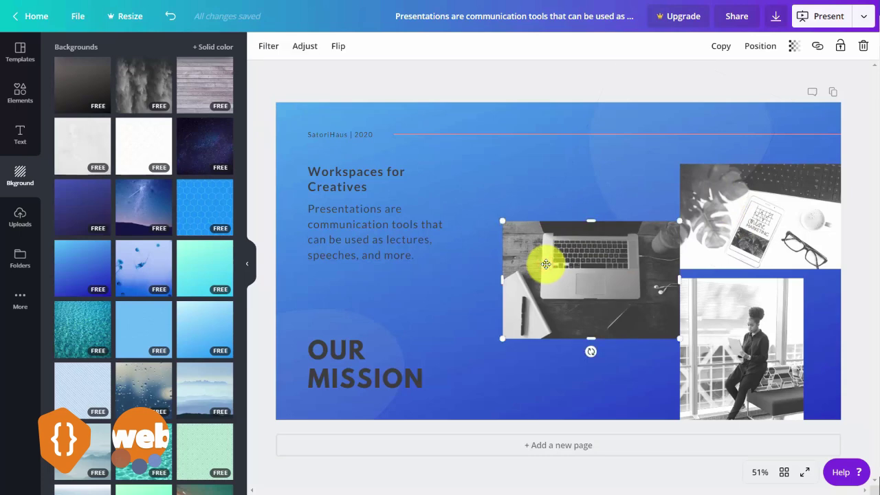
pyautogui.press('Delete')
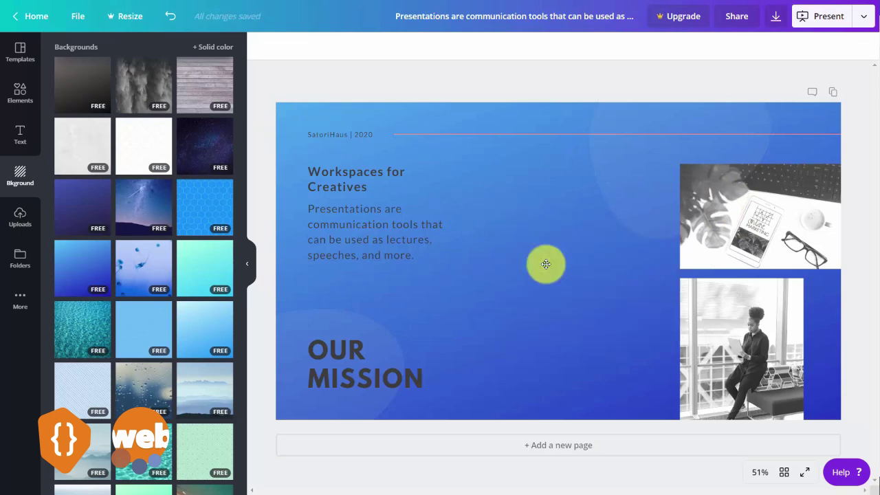
# - Upload the images, add the picture of the two book covers, and scale it down to fit between the text and the photos
pyautogui.click(16, 215)
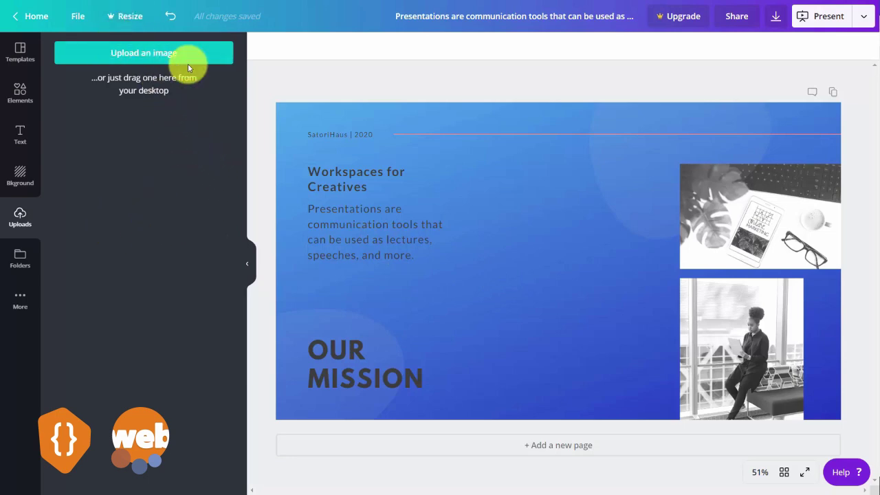
pyautogui.click(142, 60)
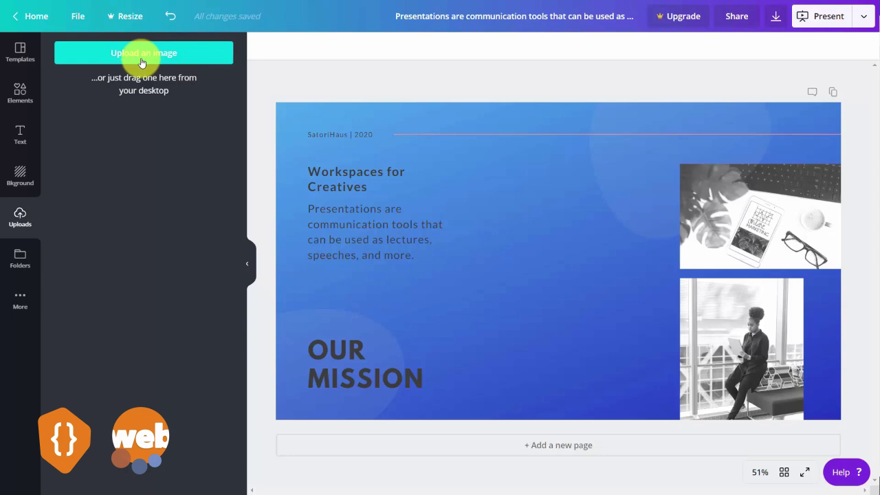
pyautogui.click(141, 62)
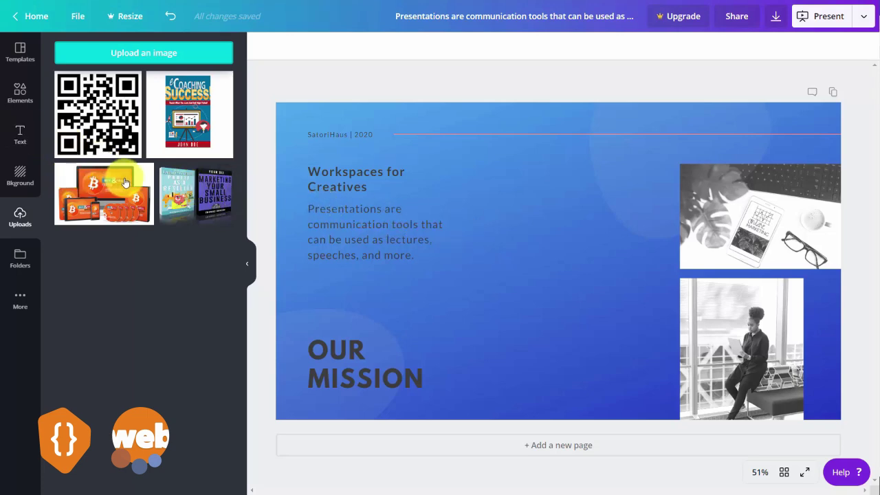
pyautogui.click(174, 188)
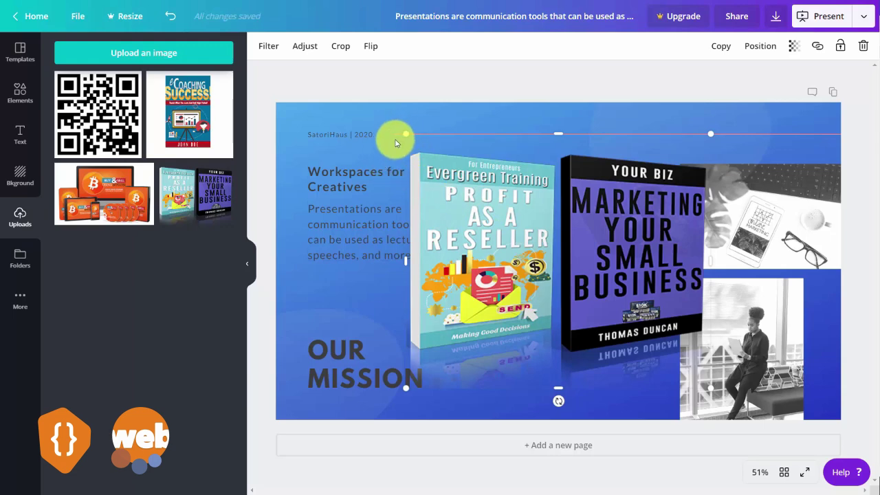
pyautogui.hotkey('ctrl', 'z')
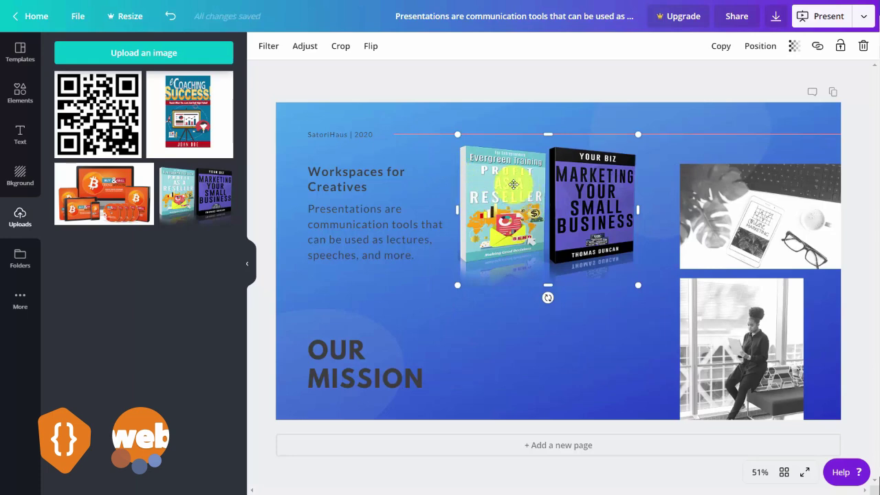
# - Try several filters, including Summer, on the book covers image and apply the Whimsical filter
pyautogui.click(267, 48)
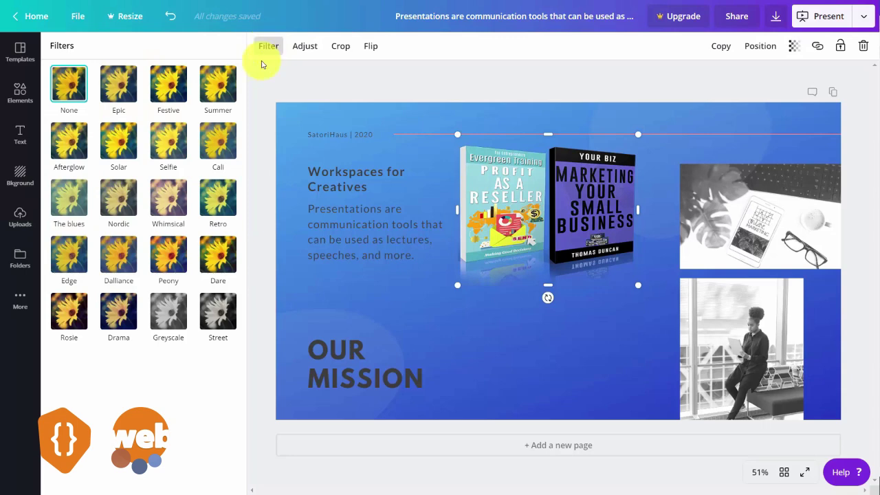
pyautogui.click(224, 91)
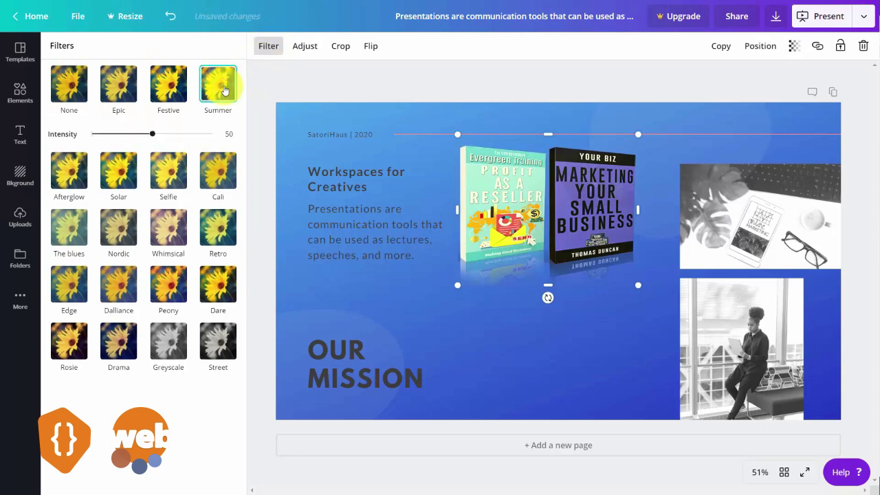
pyautogui.click(119, 172)
pyautogui.click(170, 232)
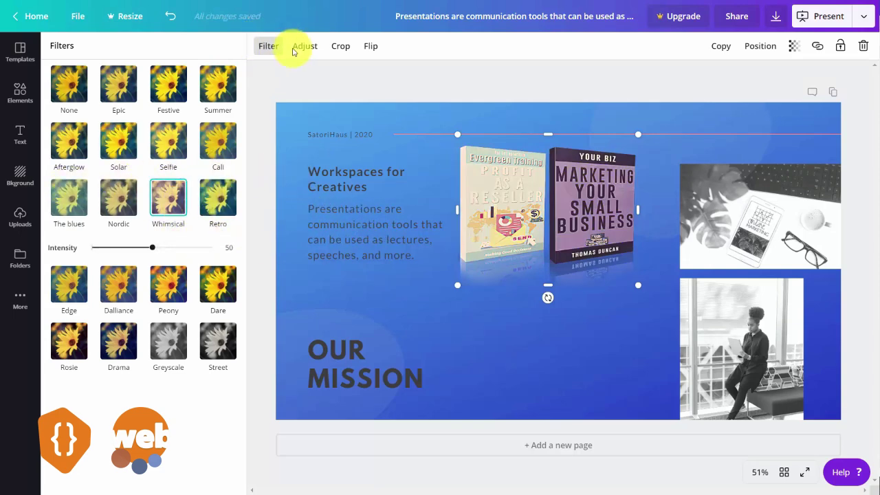
pyautogui.click(269, 46)
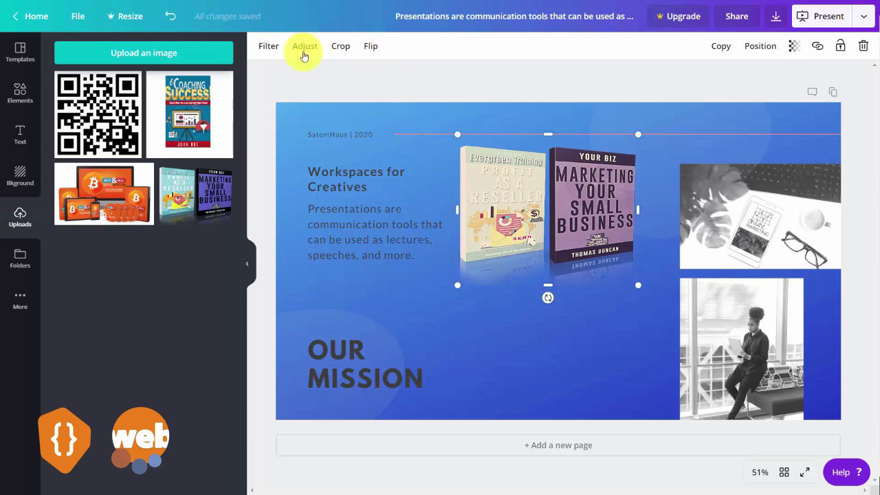
# - Add the uploaded eCoaching Success cover image, scale it down to fit below the two book covers, and open its link settings
pyautogui.click(184, 115)
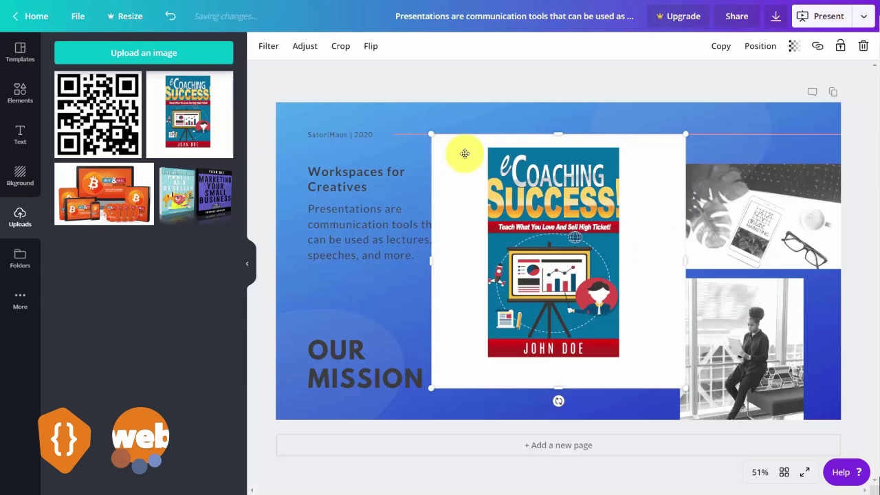
pyautogui.moveTo(686, 135); pyautogui.dragTo(570, 322)
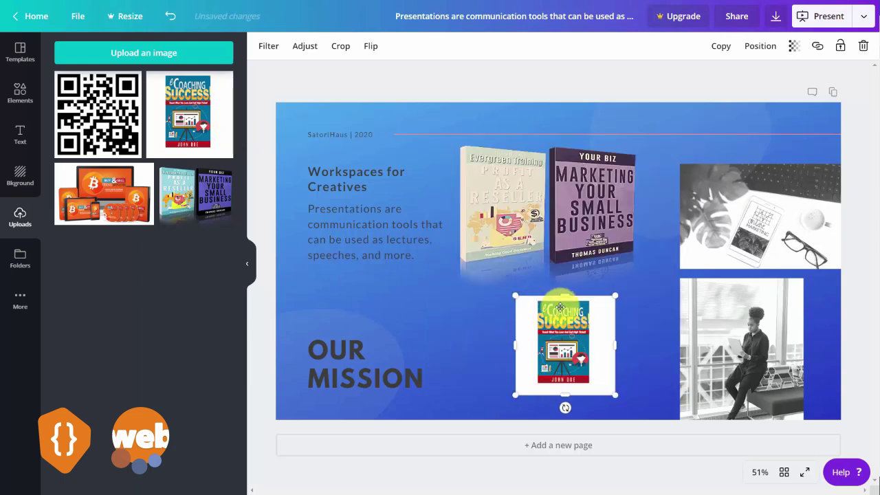
pyautogui.click(817, 47)
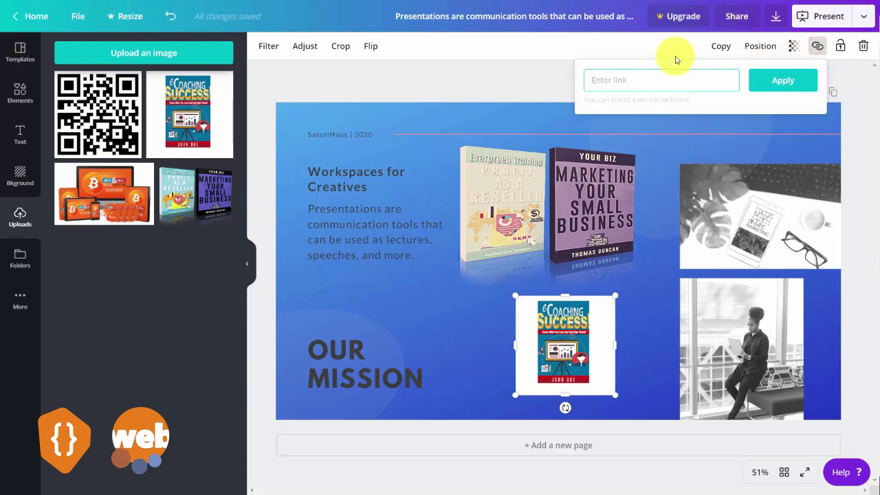
# - Rotate the two book covers image slightly clockwise, and delete both it and the eCoaching Success cover from the page
pyautogui.click(562, 138)
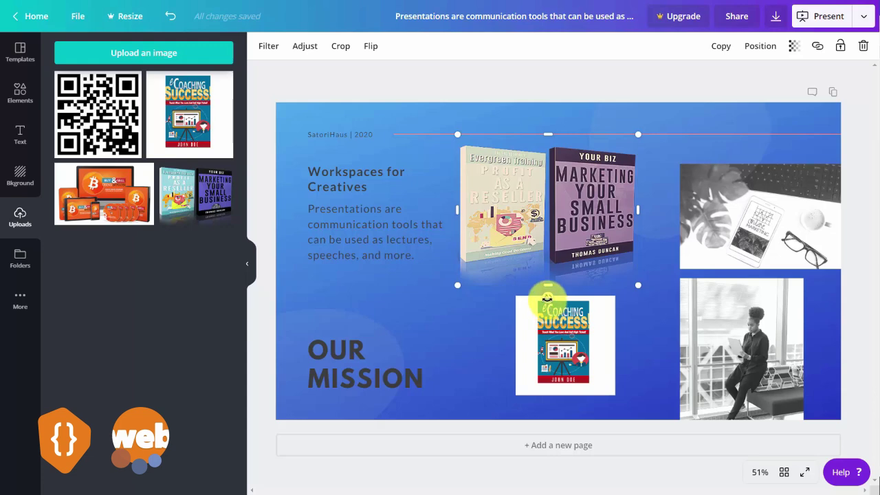
pyautogui.moveTo(547, 298); pyautogui.dragTo(552, 324)
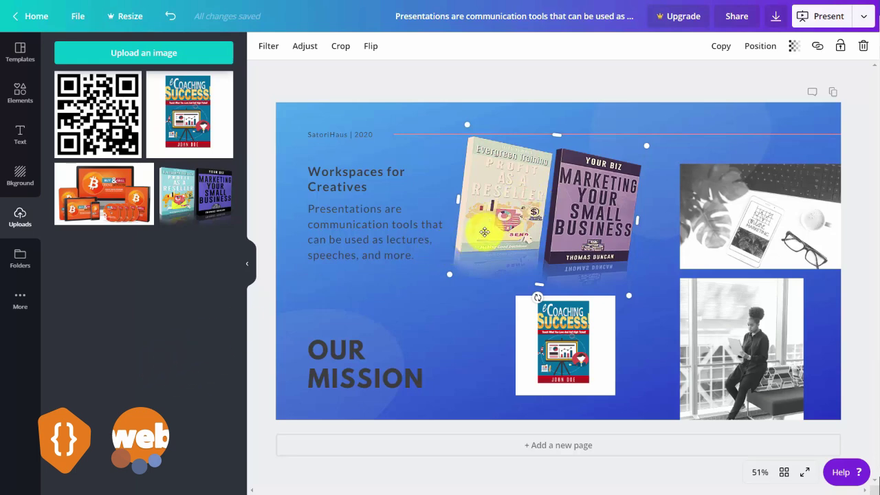
pyautogui.press('Delete')
pyautogui.click(542, 327)
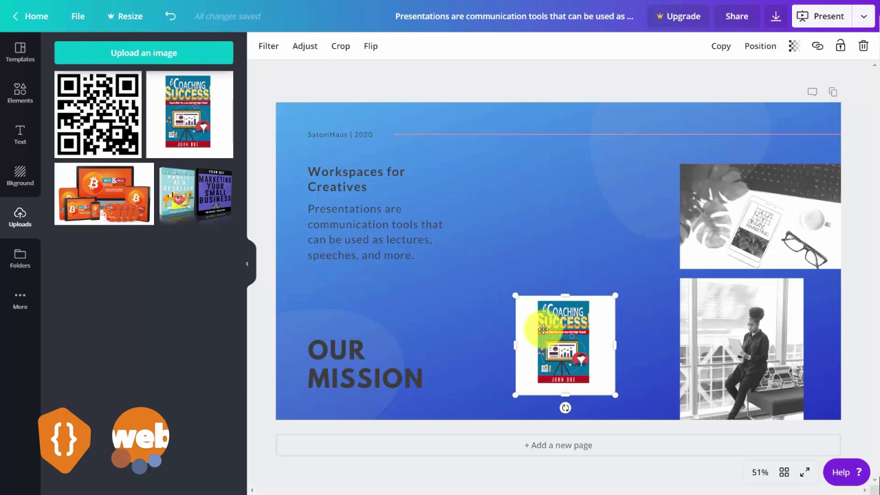
pyautogui.press('Delete')
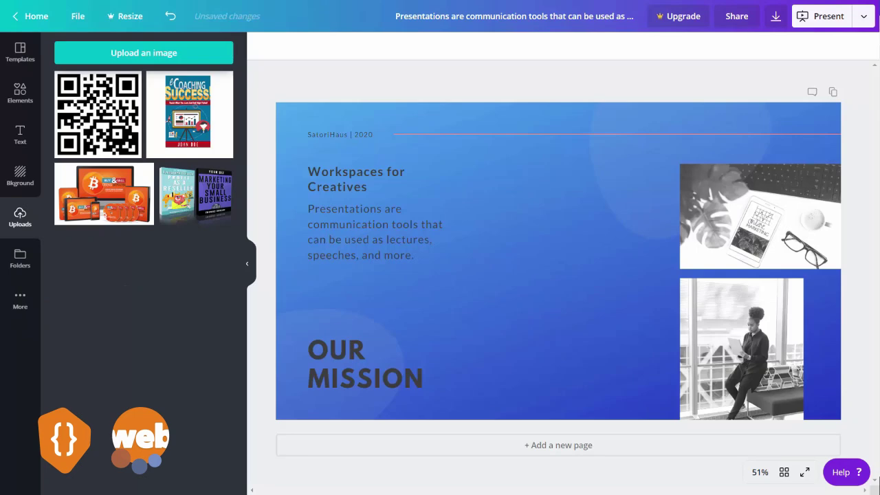
# - Try embedding media, first the TED example and then the TED talk from the copied marketing link, and delete the embedded video
pyautogui.click(19, 301)
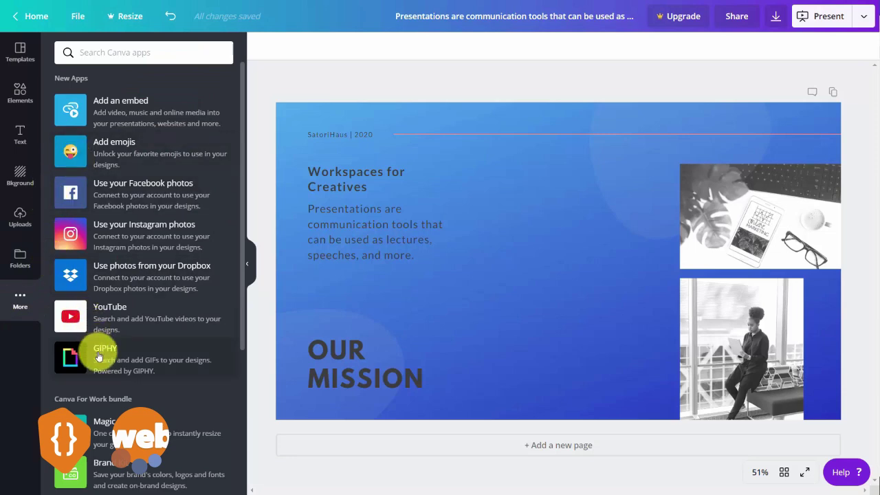
pyautogui.click(119, 112)
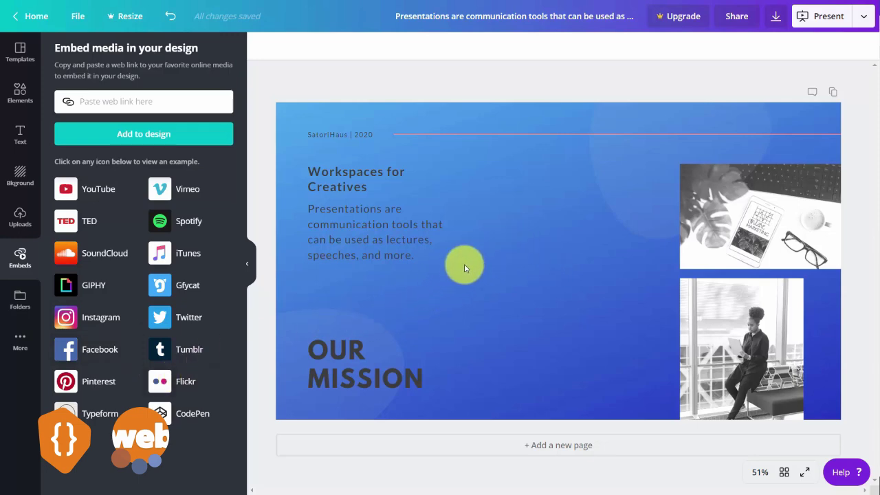
pyautogui.click(86, 227)
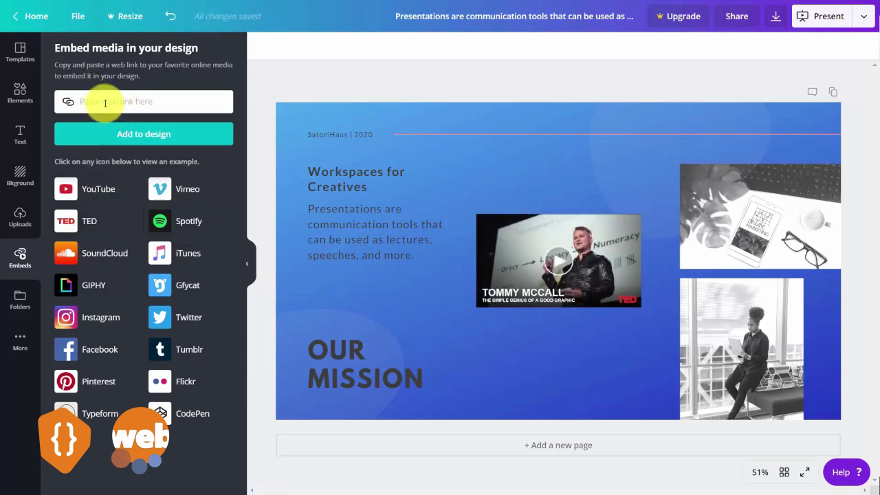
pyautogui.hotkey('ctrl', 'v')
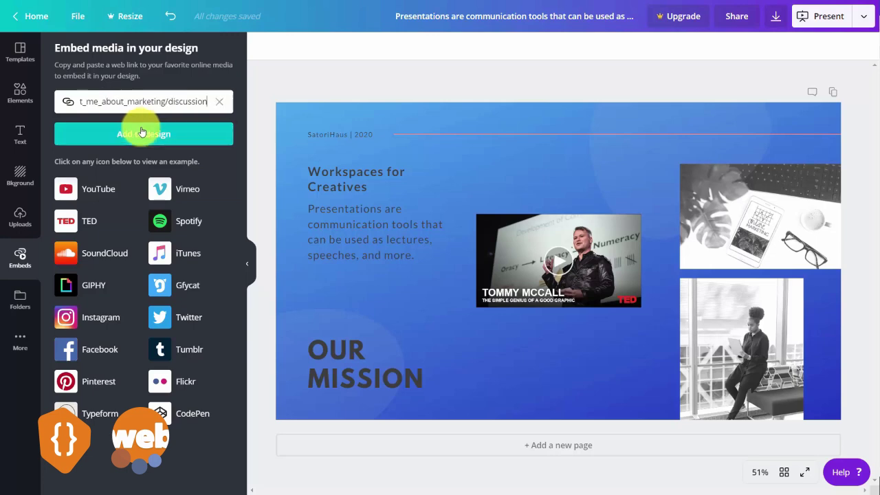
pyautogui.click(142, 134)
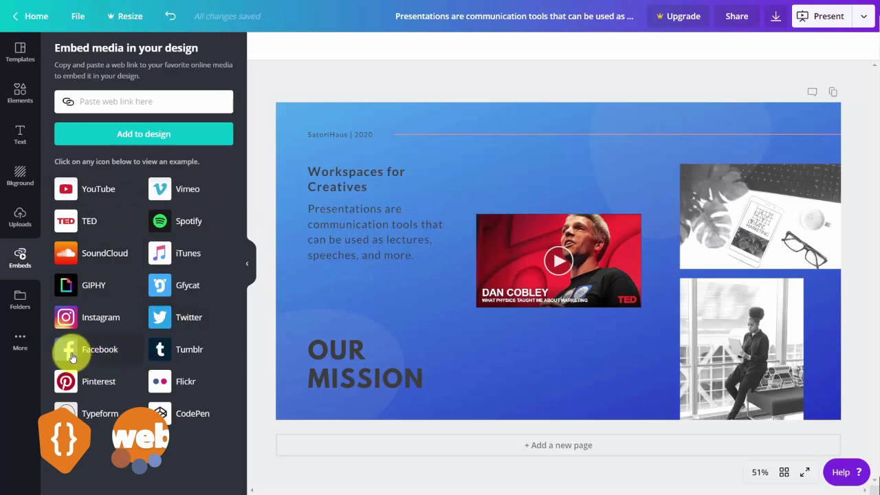
pyautogui.click(20, 338)
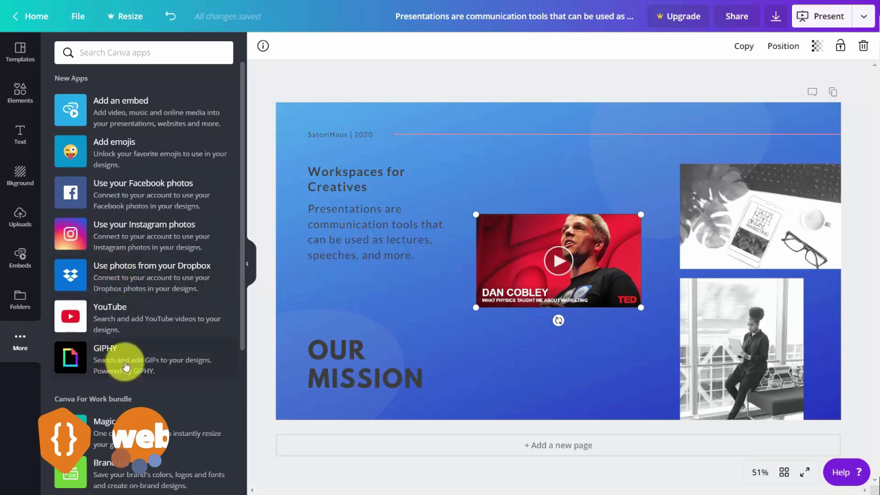
pyautogui.press('Delete')
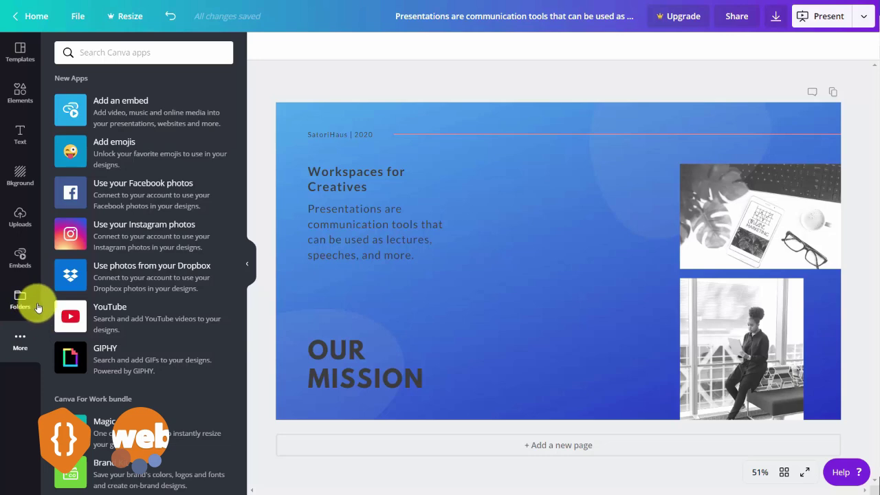
# - Try adding the first grinning face emoji from the emojis app to the page and remove it
pyautogui.click(71, 151)
pyautogui.click(69, 104)
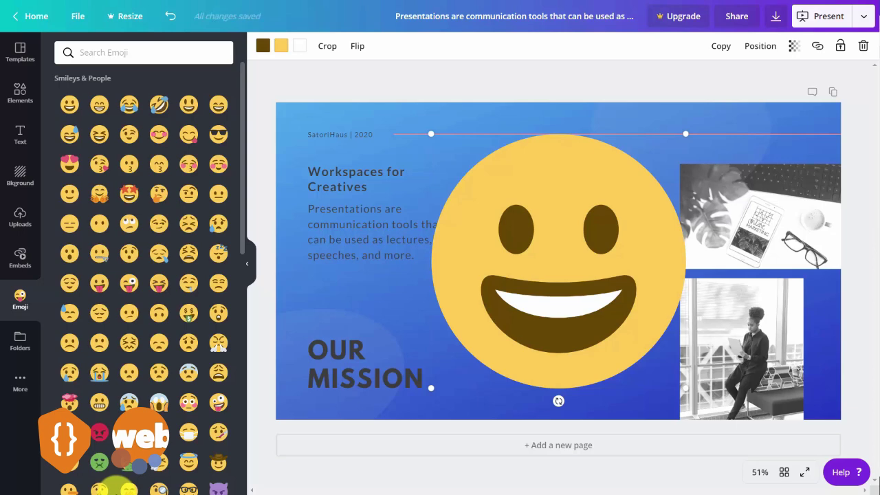
pyautogui.press('Delete')
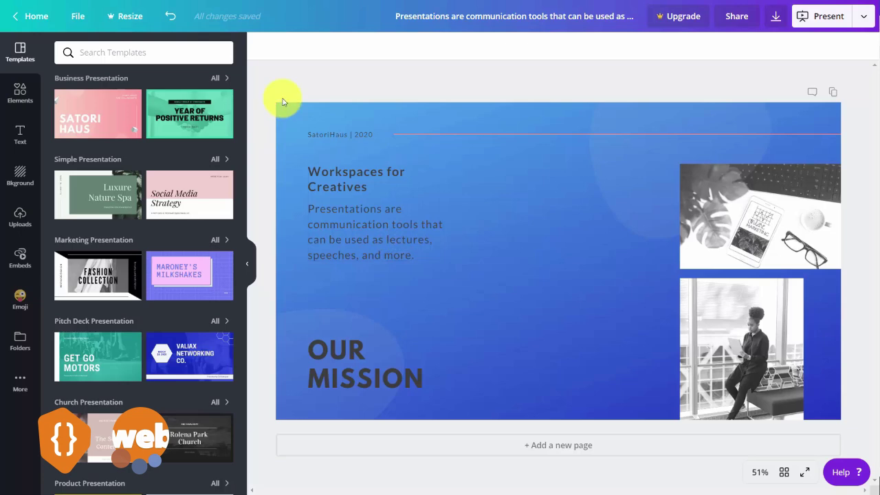
# - Download the page as a PNG image, save it under the suggested file name, and view the downloaded file
pyautogui.click(775, 18)
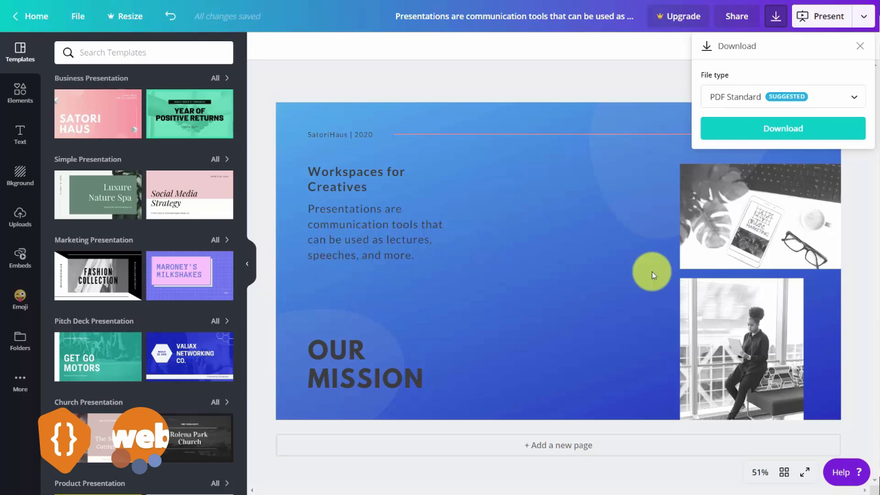
pyautogui.click(829, 97)
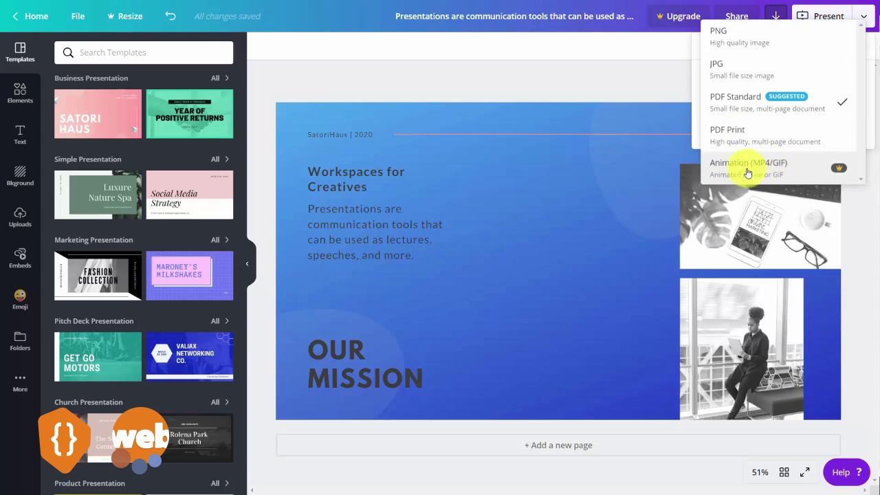
pyautogui.click(723, 41)
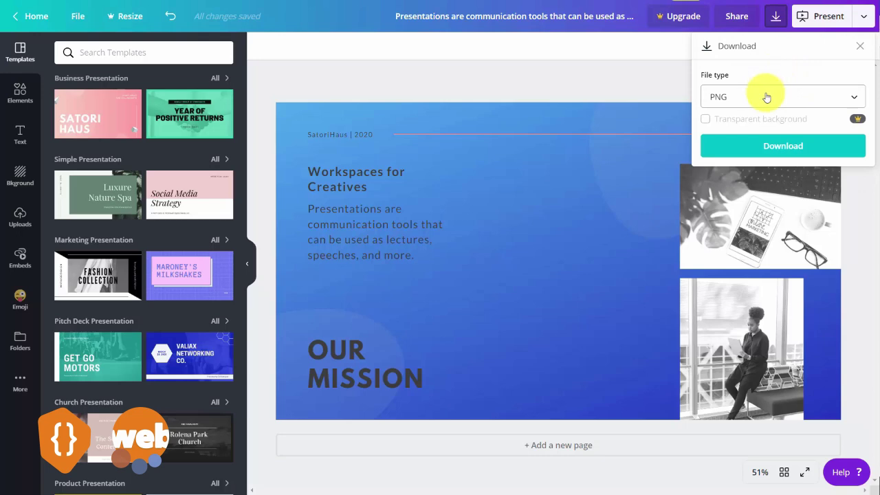
pyautogui.click(773, 148)
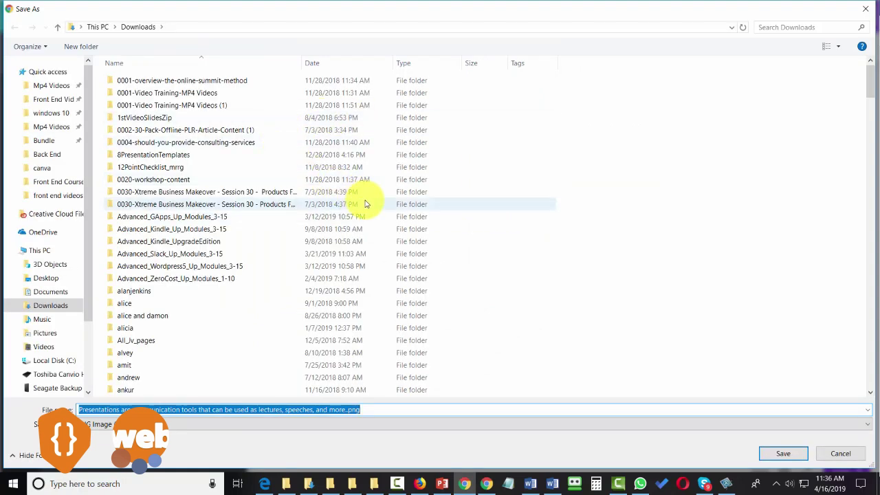
pyautogui.press('Return')
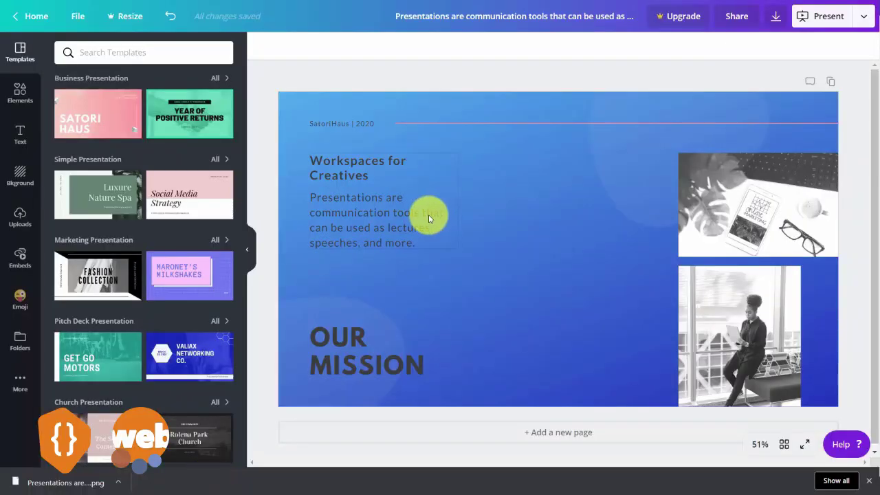
pyautogui.click(59, 484)
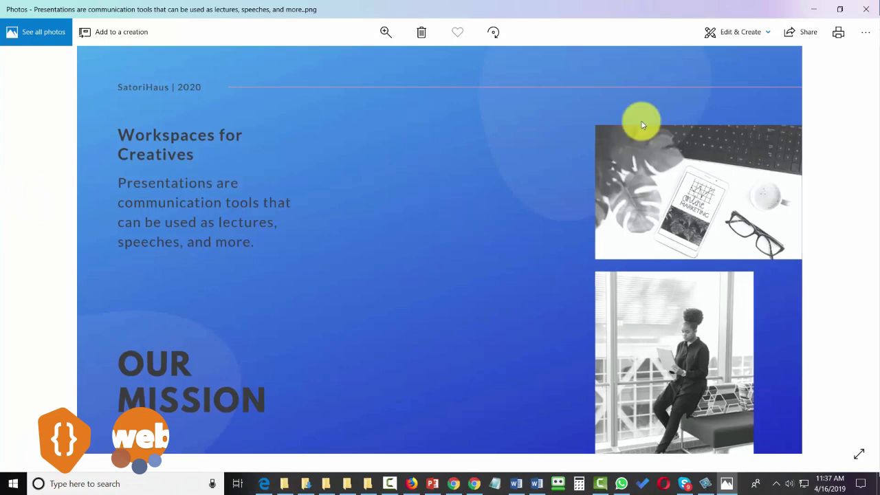
pyautogui.hotkey('alt', 'Tab')
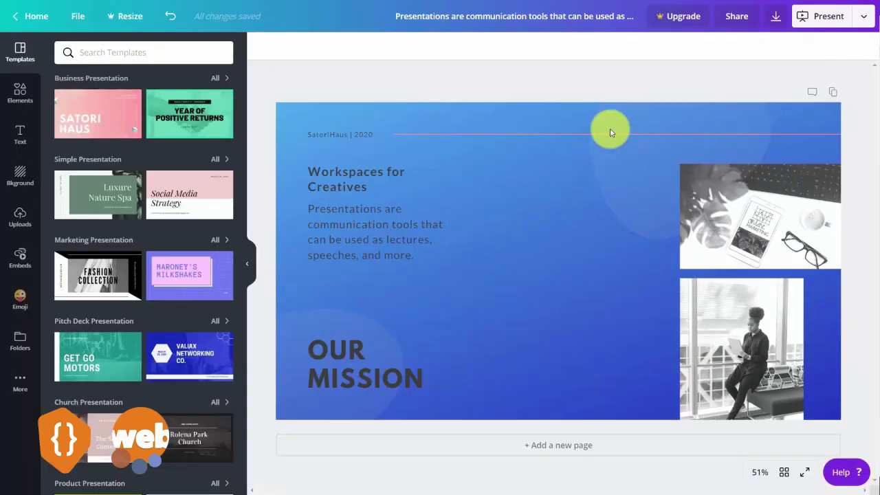
# - Download the page as PDF Standard, save it in the images downloaded folder, and open the downloaded file
pyautogui.click(775, 20)
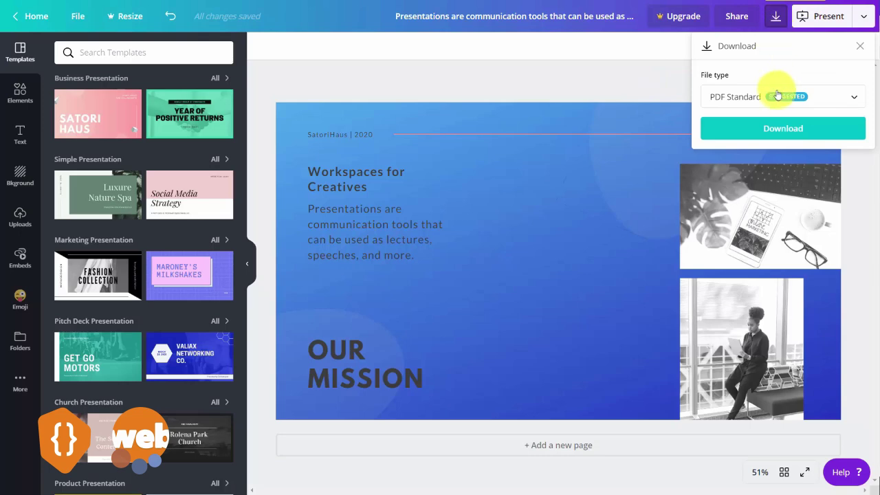
pyautogui.click(781, 137)
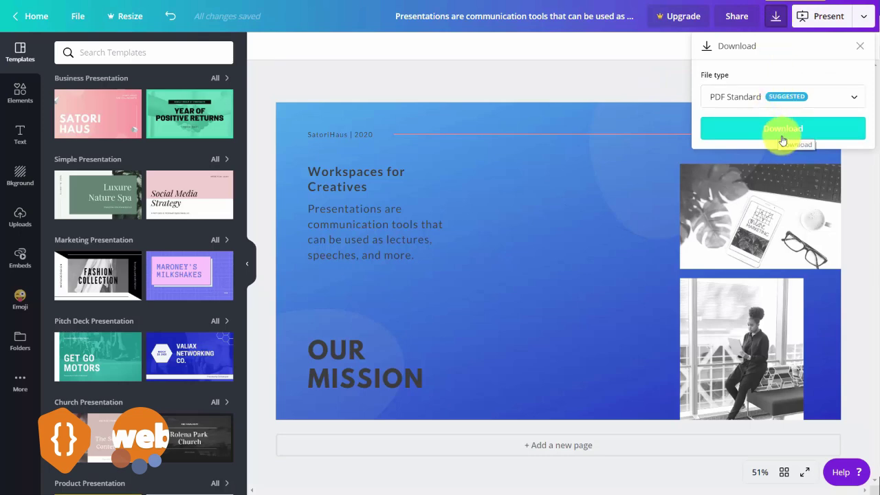
pyautogui.click(782, 134)
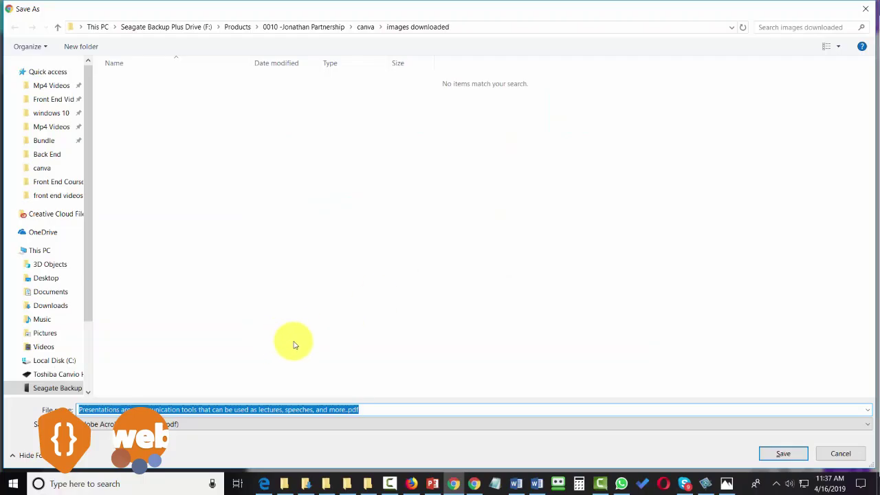
pyautogui.click(767, 453)
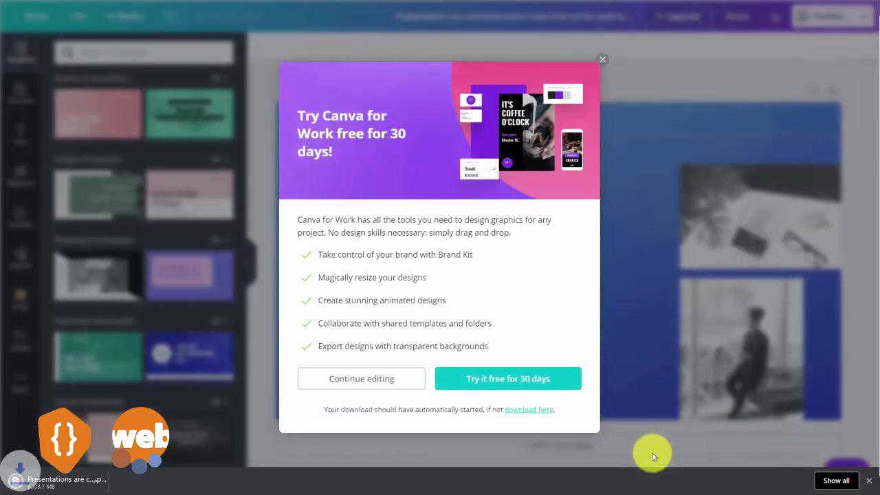
pyautogui.click(83, 489)
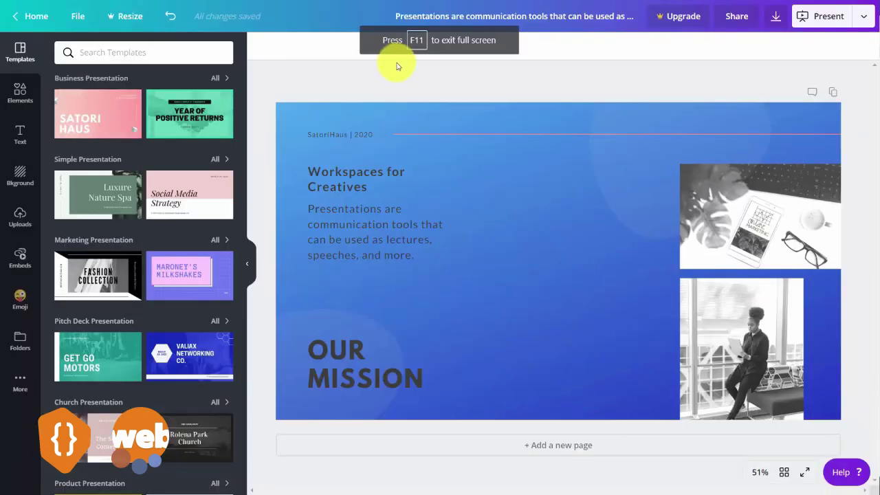
# - Download the page as PDF Print without crop marks and bleed, and open the downloaded file
pyautogui.click(772, 19)
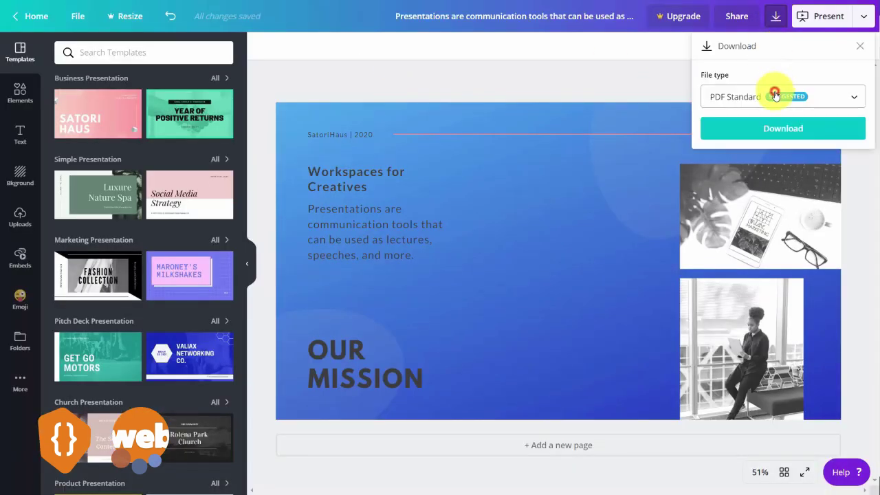
pyautogui.click(775, 92)
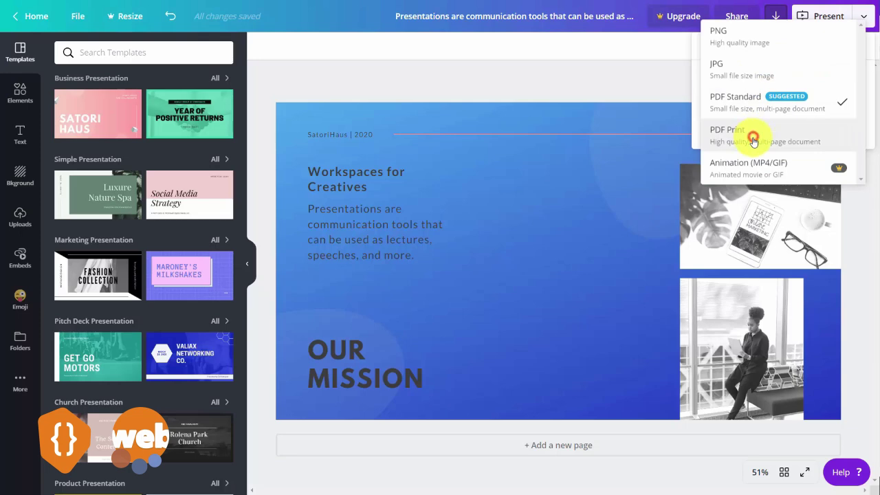
pyautogui.click(754, 141)
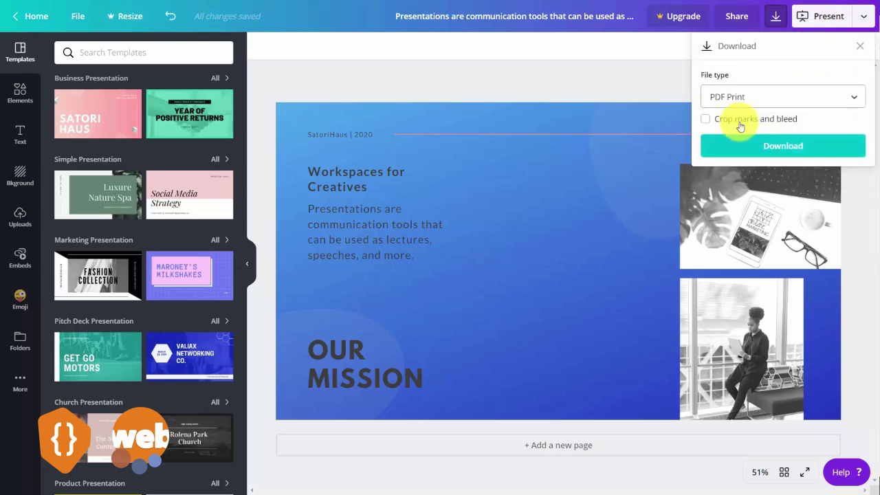
pyautogui.click(767, 147)
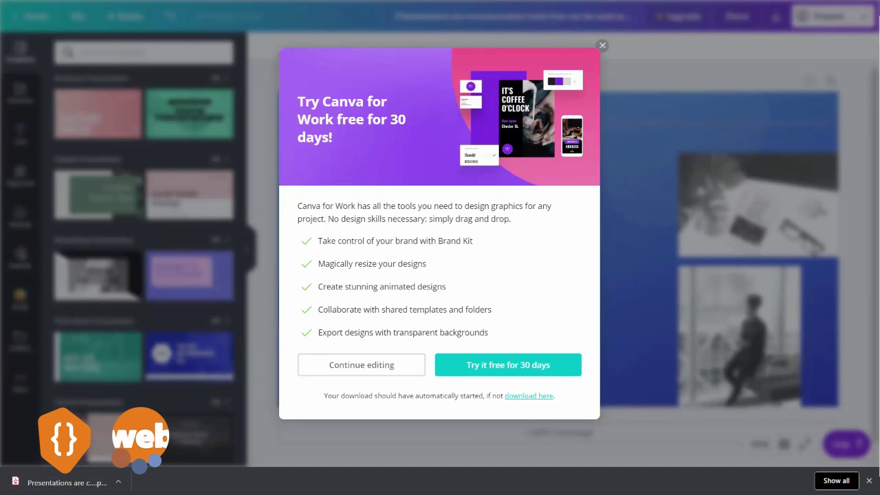
pyautogui.click(86, 487)
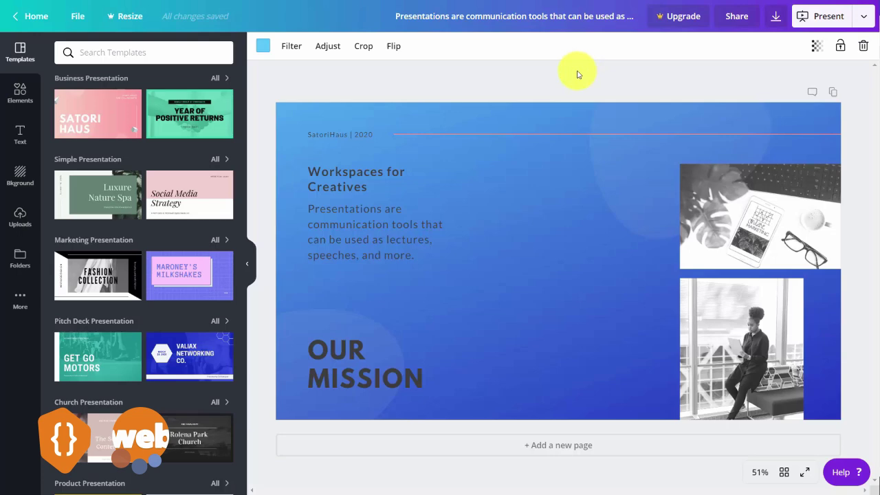
# - Present the design with the presentation type set to Presenter view
pyautogui.click(863, 16)
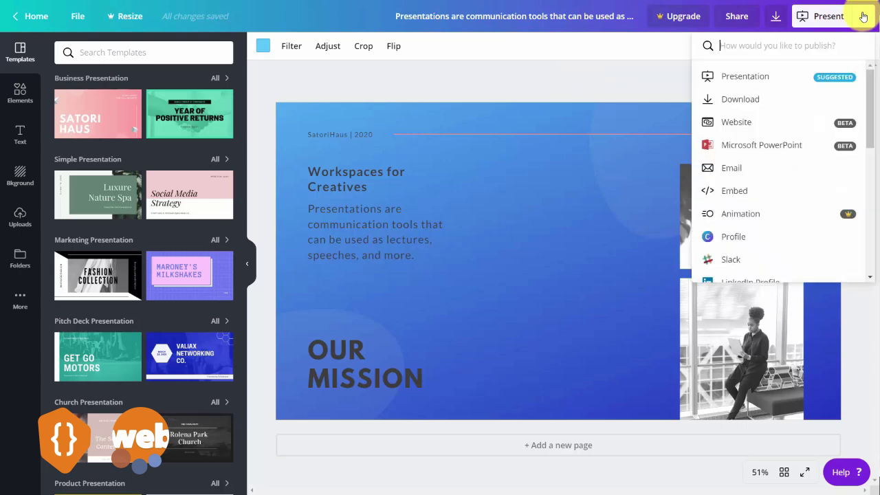
pyautogui.click(748, 78)
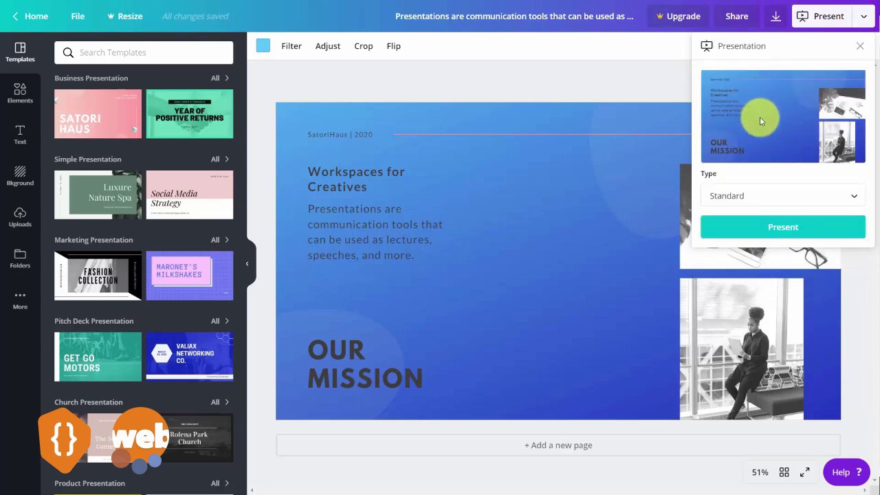
pyautogui.click(852, 199)
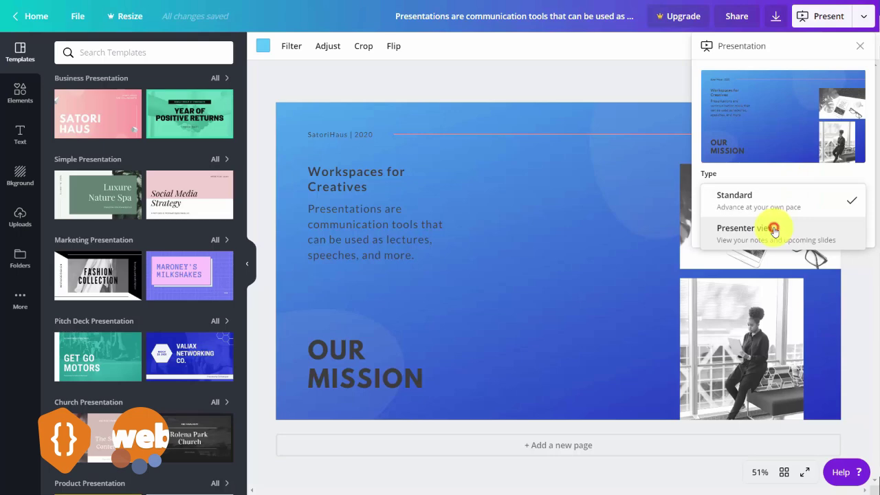
pyautogui.click(774, 233)
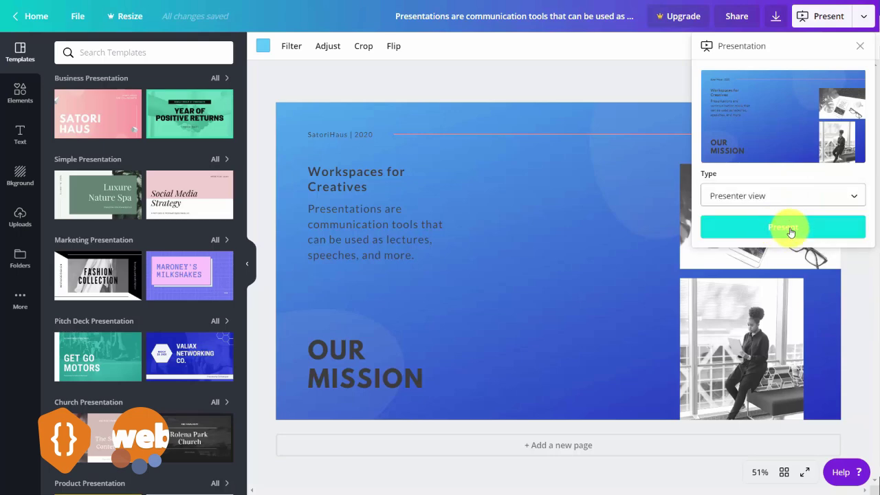
pyautogui.click(791, 232)
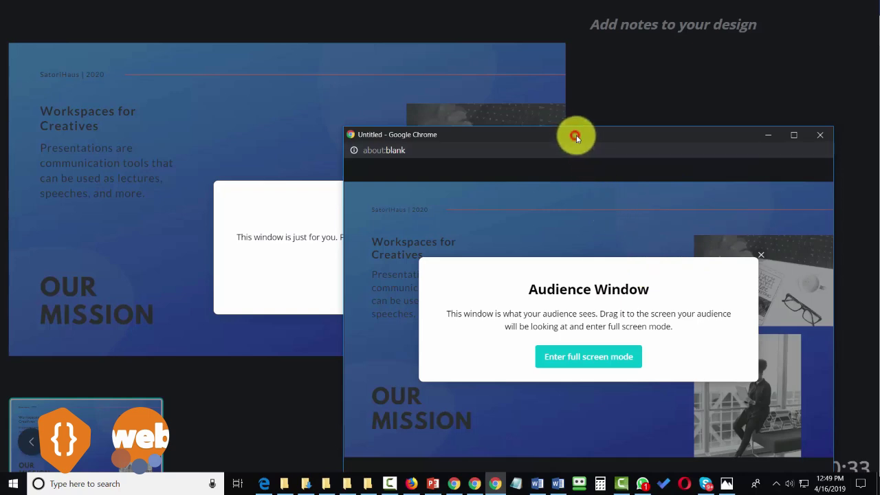
# - Move the audience window off the presenter screen, dismiss the Presenter Window notice, and dismiss the Audience Window notice
pyautogui.moveTo(576, 138); pyautogui.dragTo(577, 138)
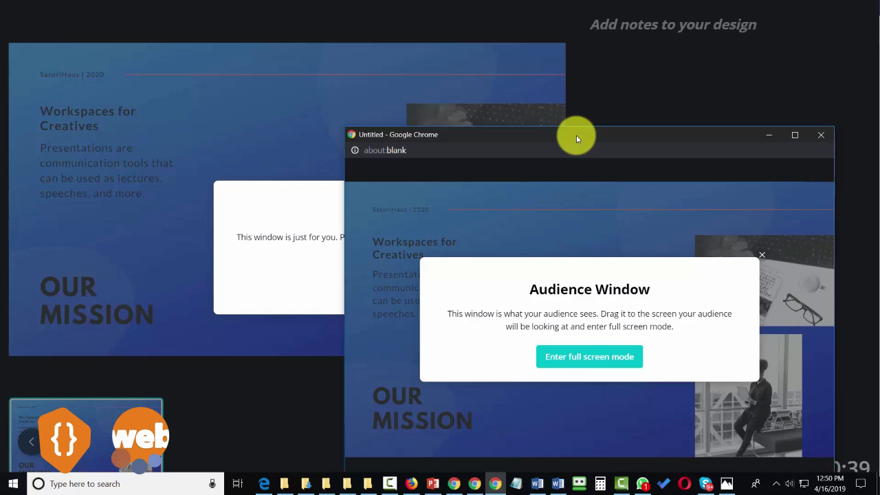
pyautogui.moveTo(576, 134); pyautogui.dragTo(879, 134)
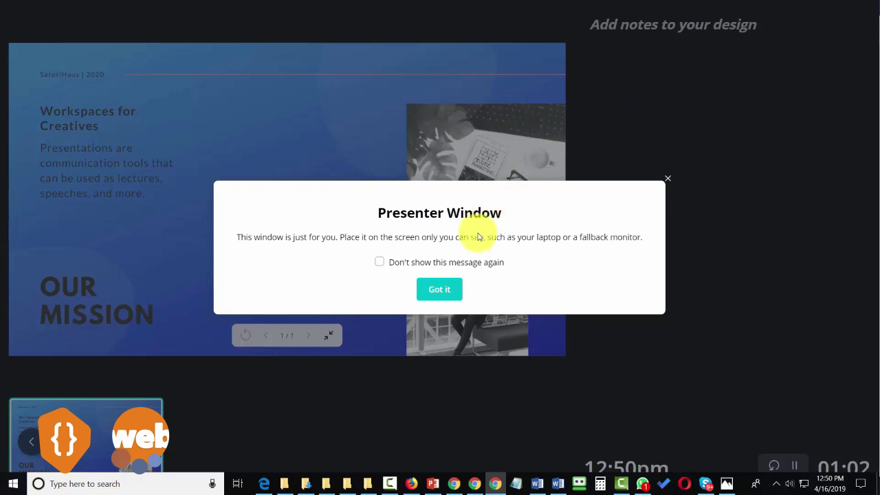
pyautogui.click(438, 292)
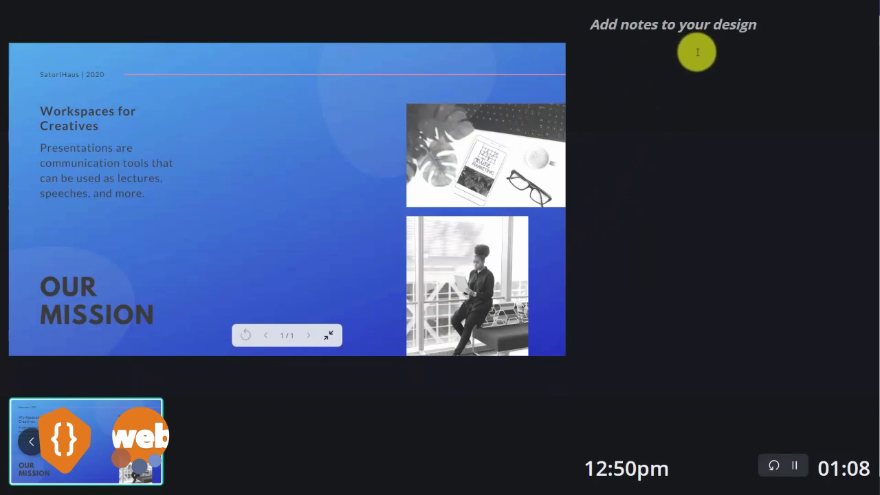
pyautogui.hotkey('alt', 'Tab')
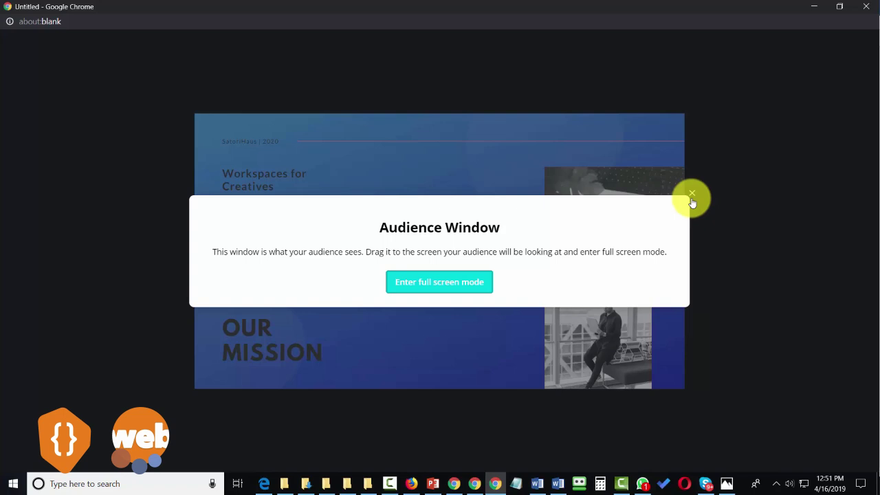
pyautogui.click(692, 196)
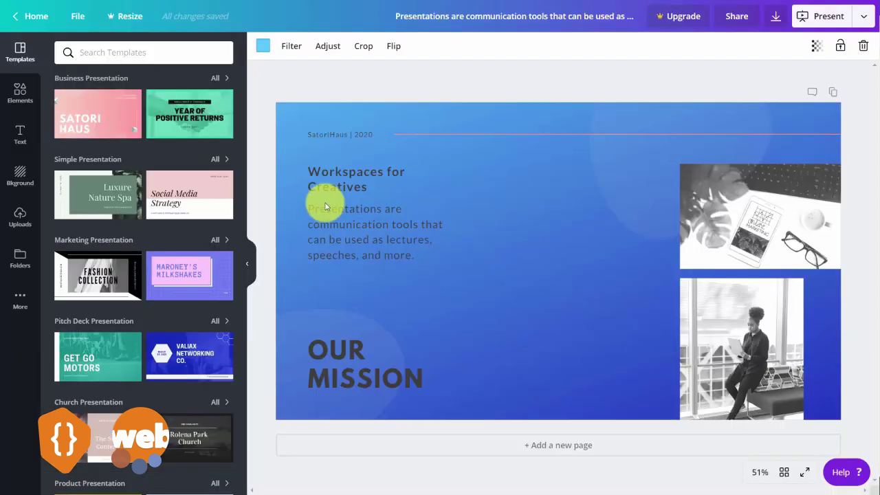
# - Choose Pinterest as the publishing destination and connect the Pinterest account, granting Canva the requested permission
pyautogui.click(864, 18)
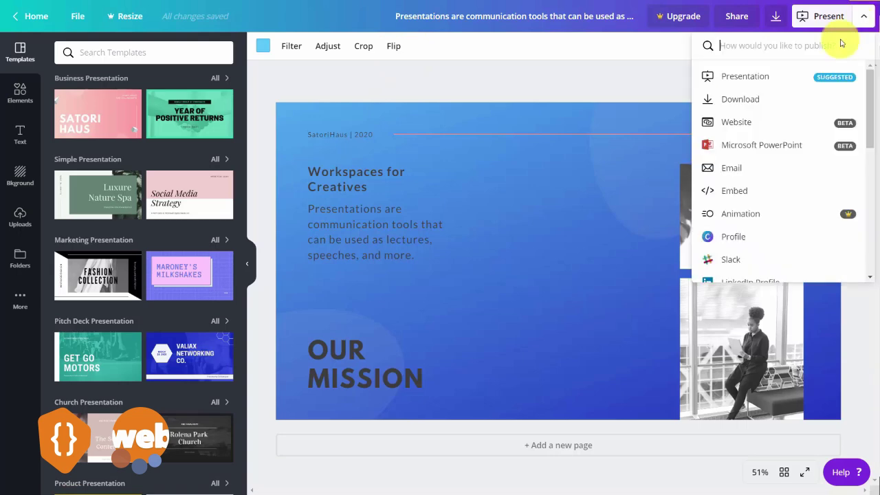
pyautogui.scroll(-5, 807, 93)
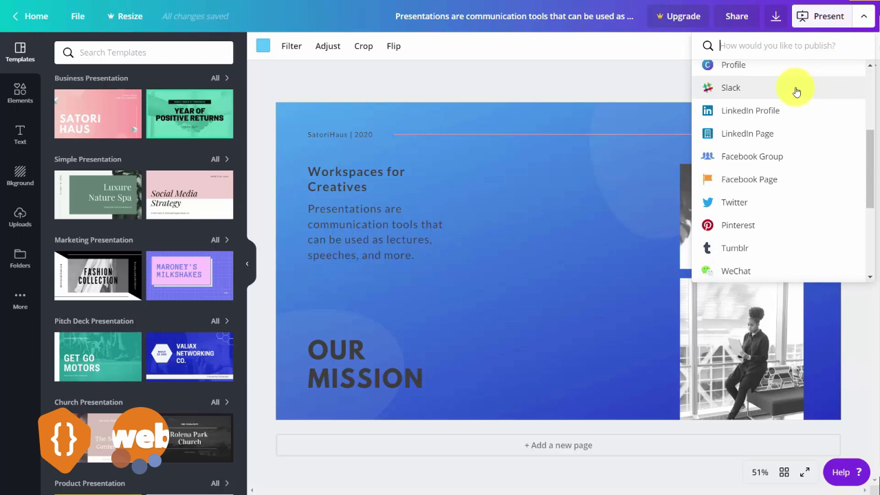
pyautogui.click(730, 228)
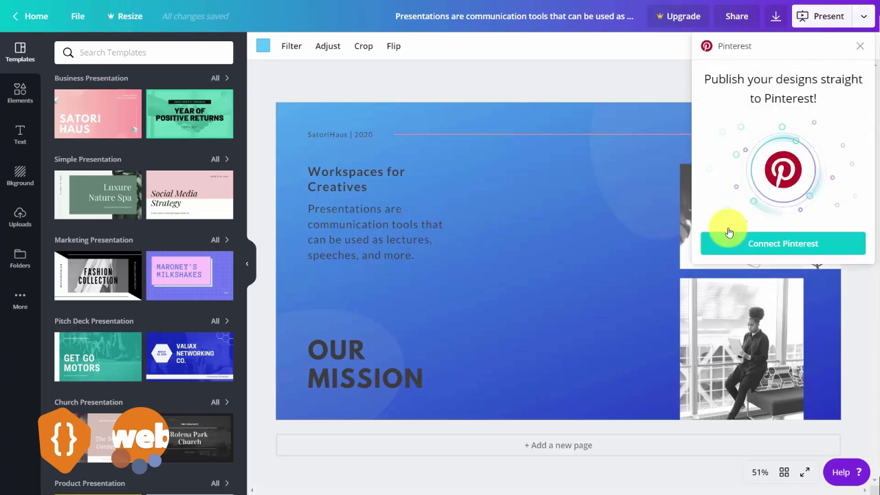
pyautogui.click(767, 248)
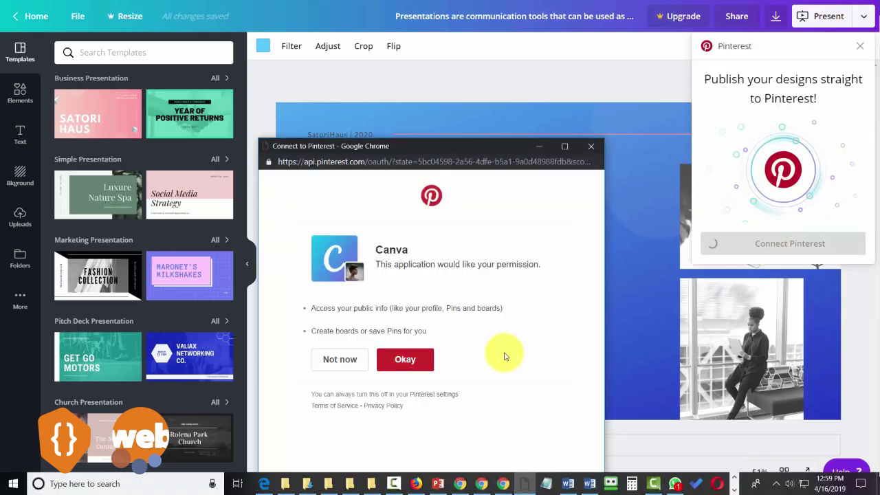
pyautogui.click(403, 359)
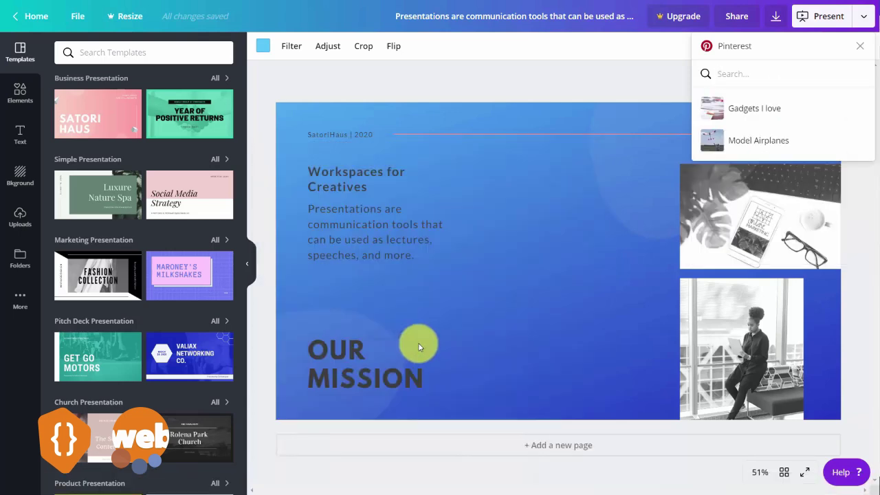
# - Publish the design to the Model Airplanes board with the description "Workplace for Creatives" and open the published pin
pyautogui.click(715, 146)
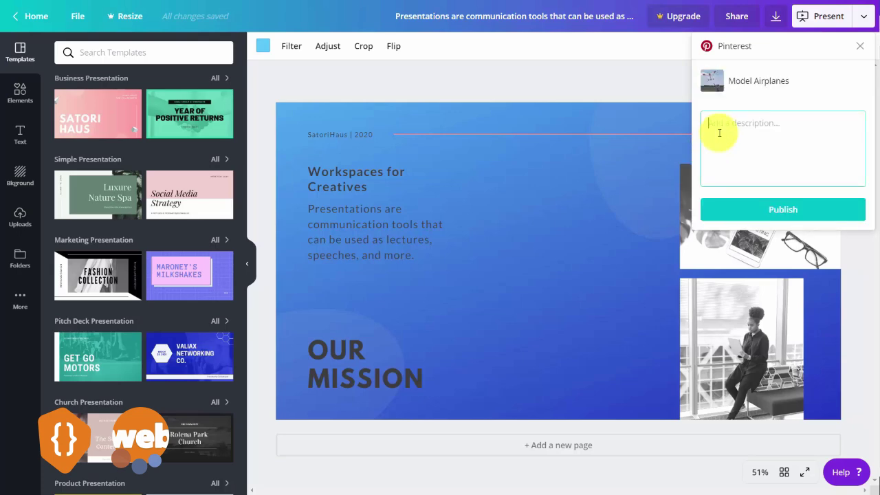
pyautogui.write('Workplace for Creatives')
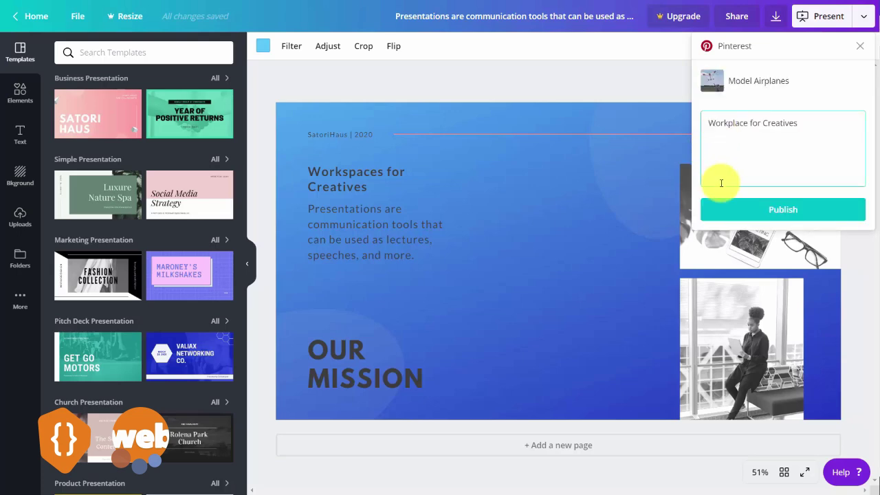
pyautogui.click(781, 213)
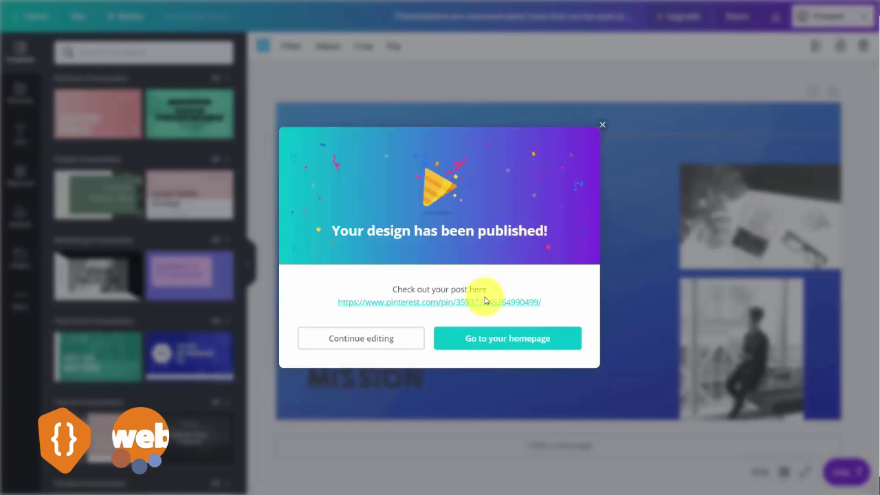
pyautogui.click(488, 302)
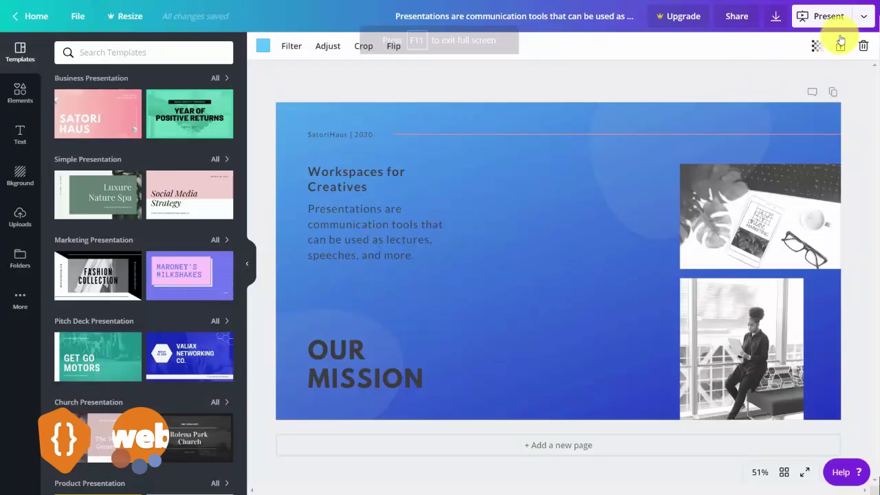
# - Choose Facebook Group as the publishing destination and connect the Facebook account, allowing Canva to post content into groups
pyautogui.click(866, 21)
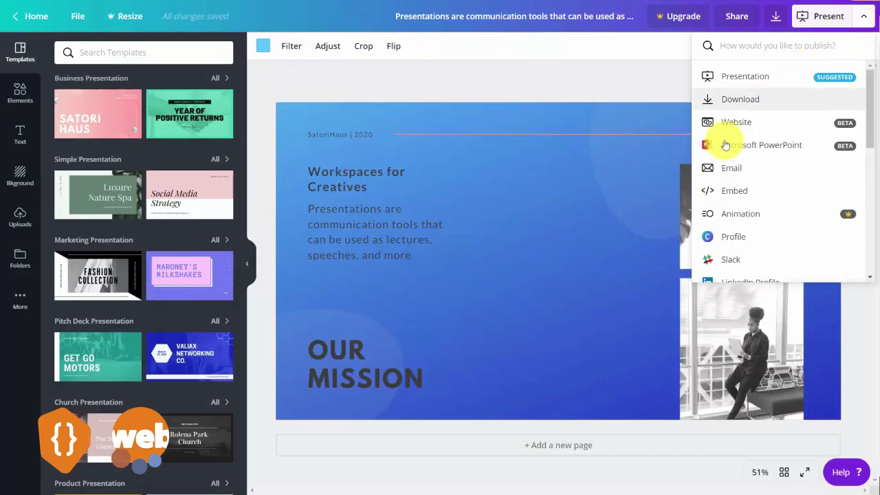
pyautogui.scroll(-3, 721, 144)
pyautogui.scroll(-3, 720, 145)
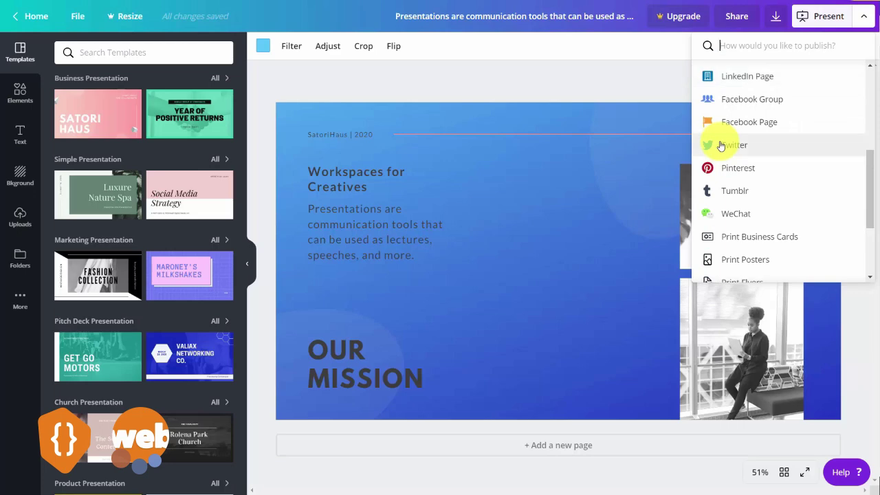
pyautogui.scroll(2, 720, 146)
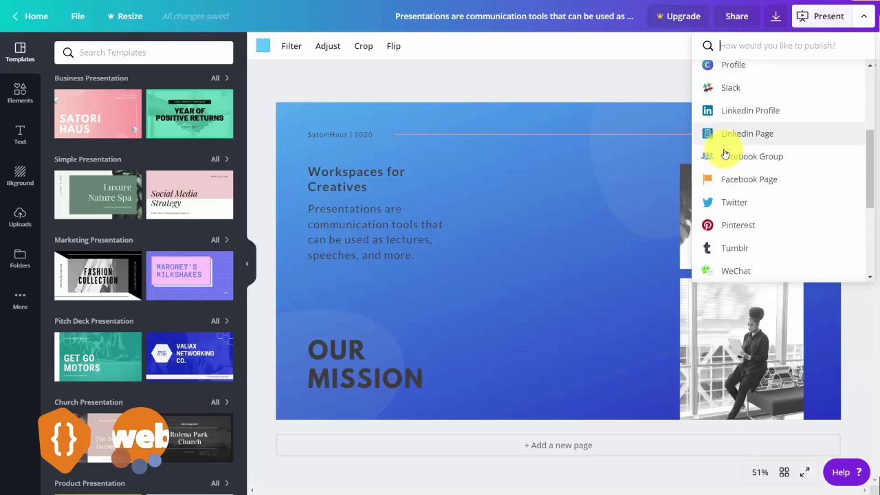
pyautogui.click(727, 158)
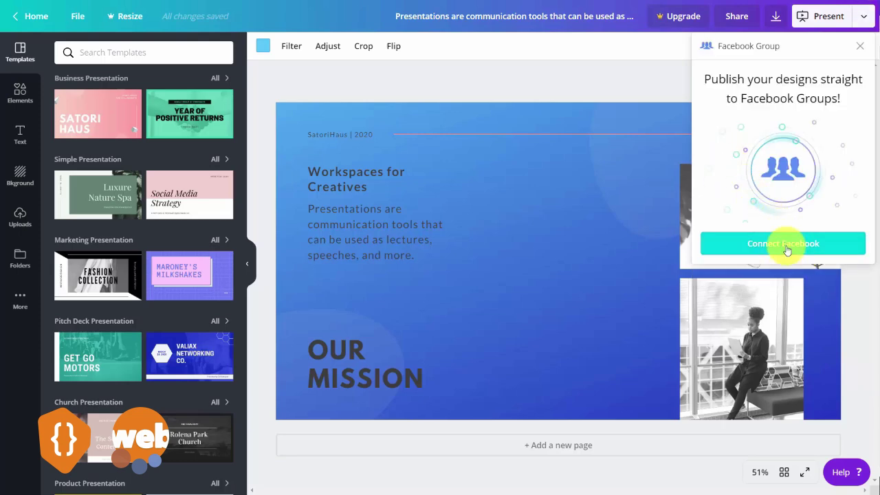
pyautogui.click(783, 245)
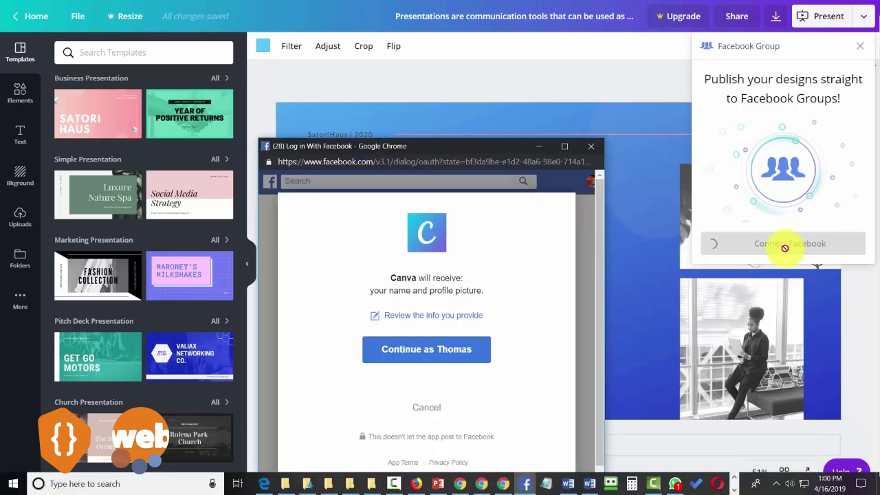
pyautogui.click(454, 350)
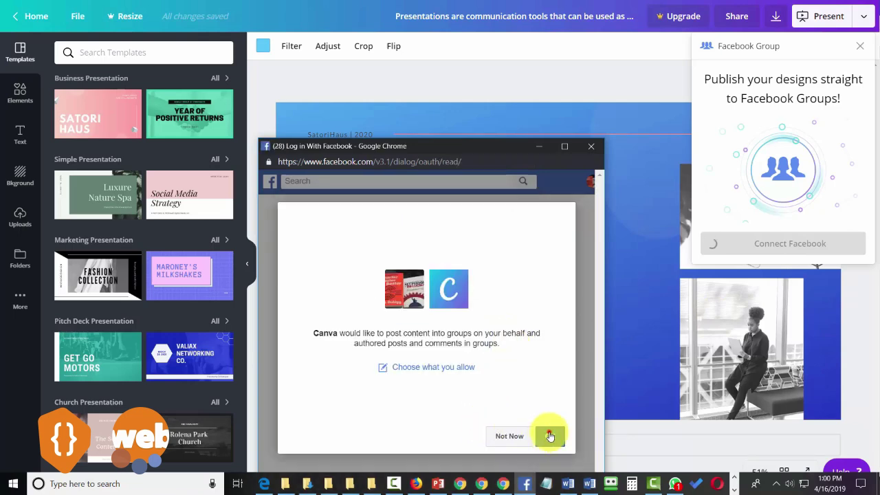
pyautogui.click(550, 436)
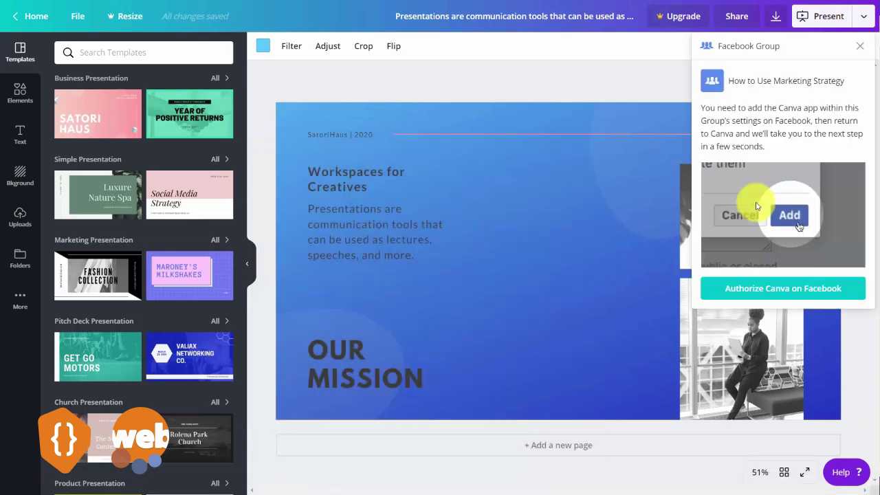
# - Authorize Canva for the How to Use Marketing Strategy group, publish the design there with the text "Workplace for creatives", and open the post
pyautogui.click(751, 296)
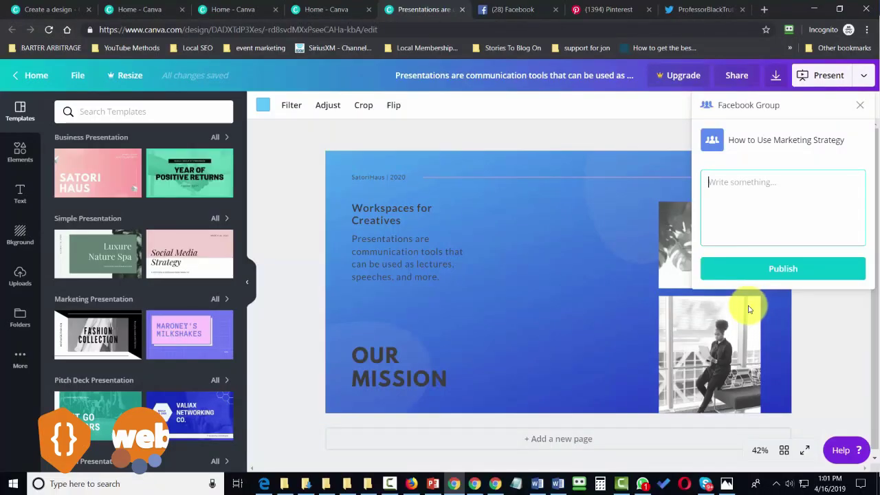
pyautogui.write('Workplace for creatives')
pyautogui.click(781, 267)
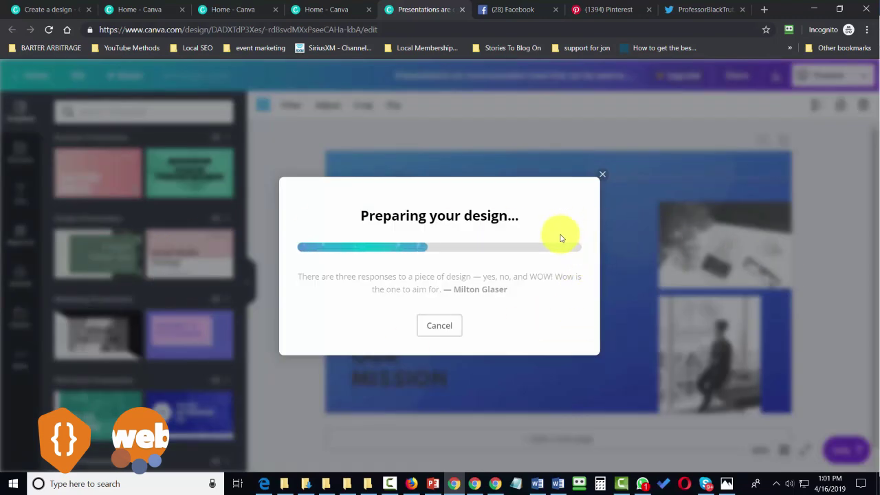
pyautogui.press('F11')
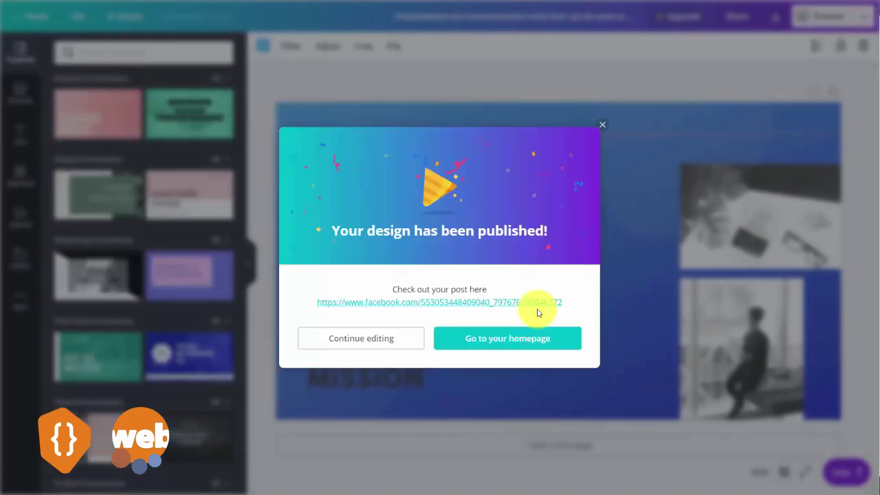
pyautogui.click(430, 302)
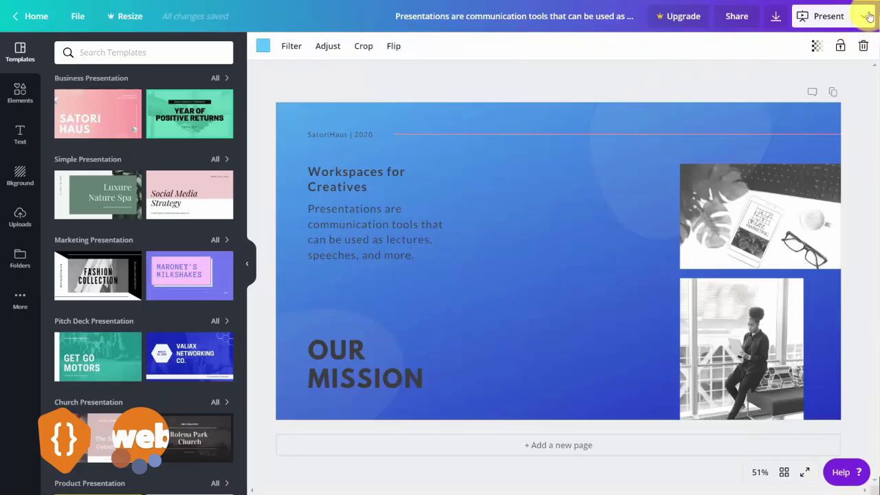
# - Choose Twitter as the publishing destination and connect the Twitter account, authorizing Canva to use it
pyautogui.click(866, 17)
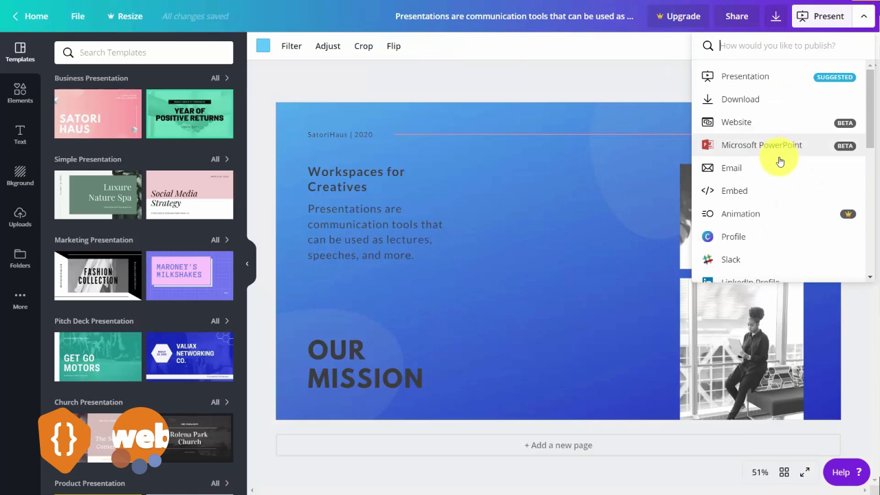
pyautogui.scroll(-1, 779, 162)
pyautogui.scroll(-1, 776, 166)
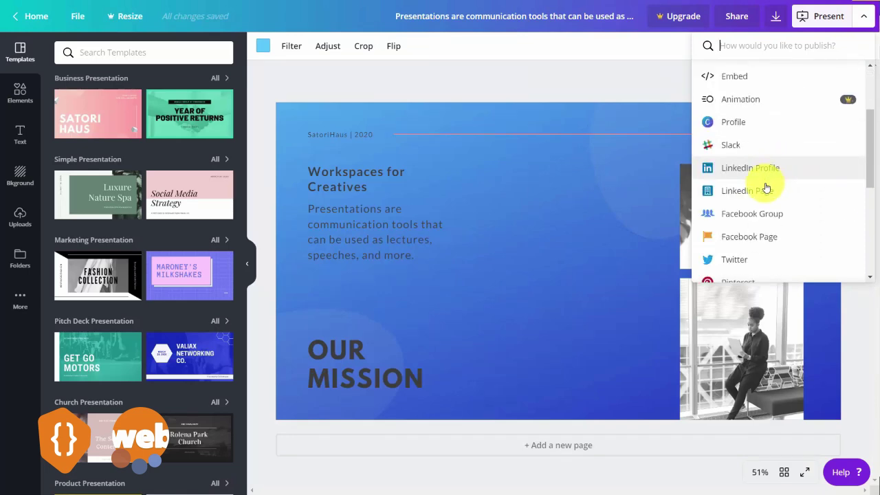
pyautogui.scroll(-2, 761, 204)
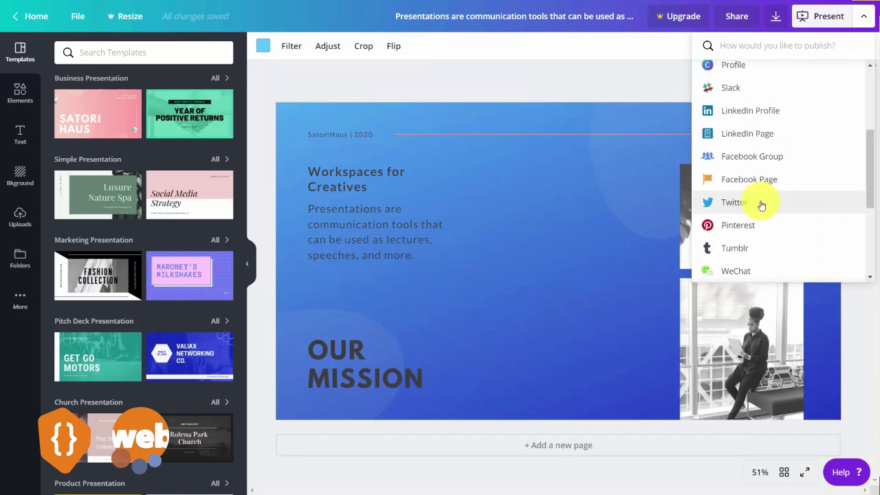
pyautogui.scroll(-1, 762, 204)
pyautogui.scroll(-1, 761, 205)
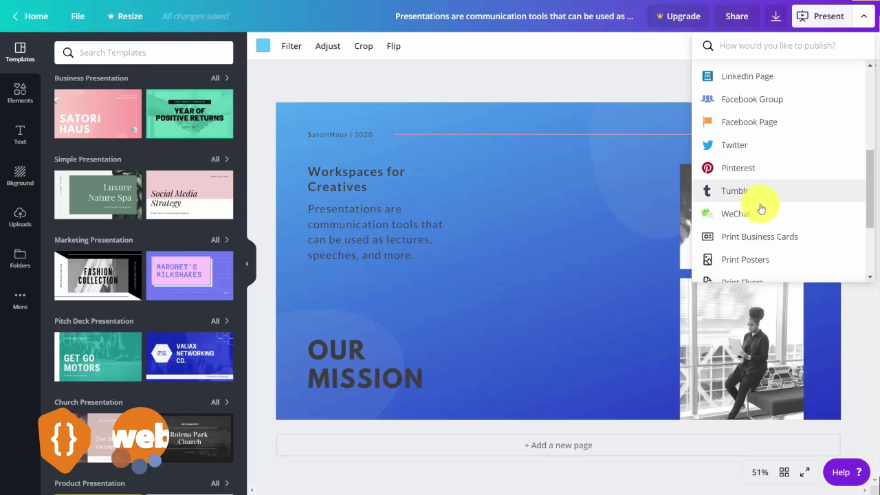
pyautogui.scroll(1, 760, 209)
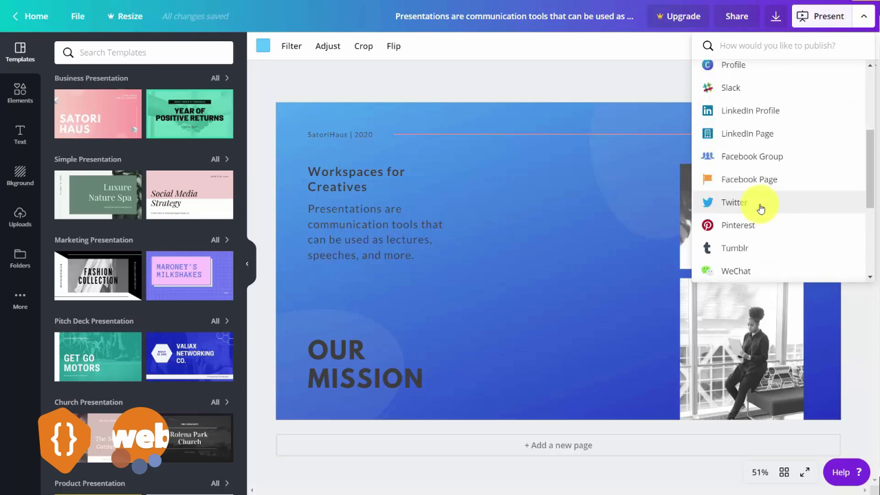
pyautogui.click(728, 205)
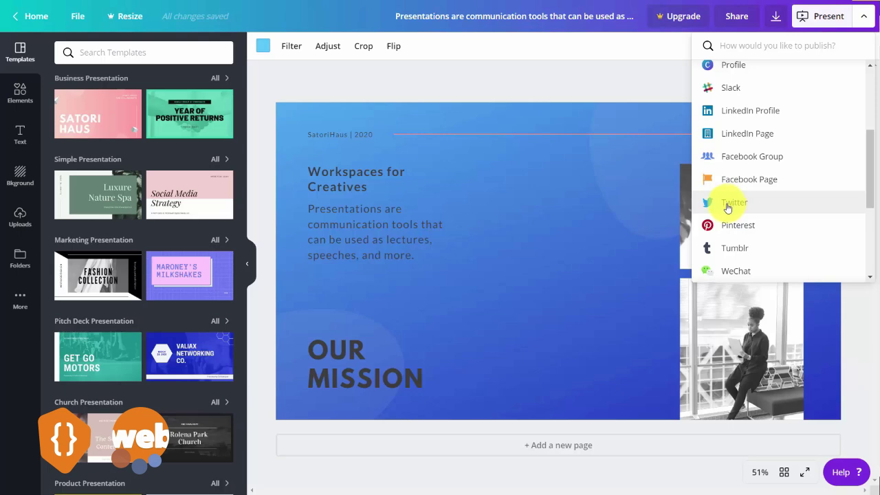
pyautogui.click(728, 205)
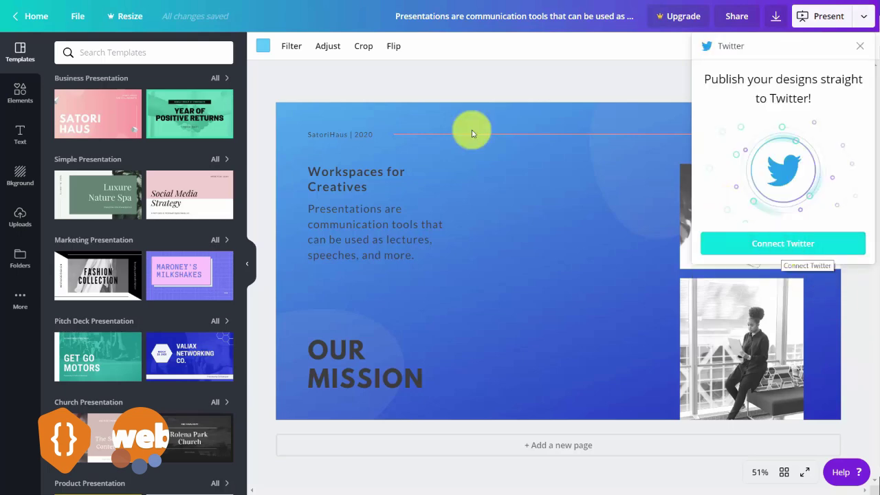
pyautogui.click(782, 245)
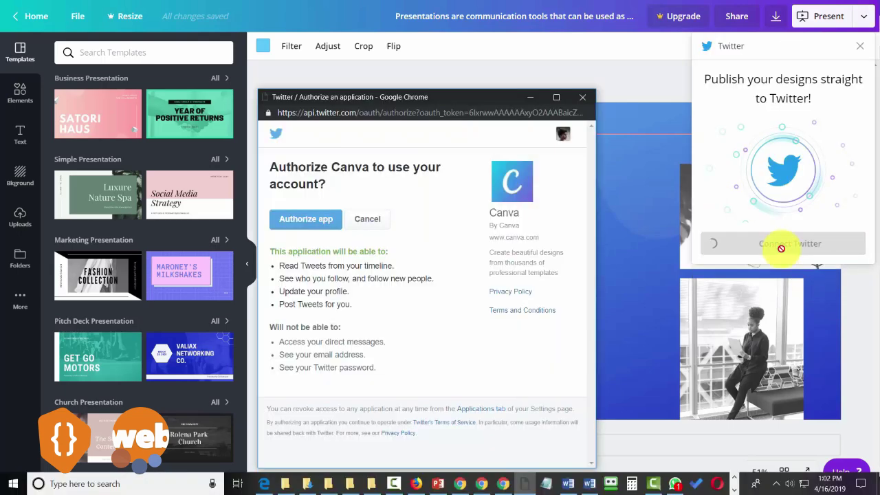
pyautogui.click(312, 222)
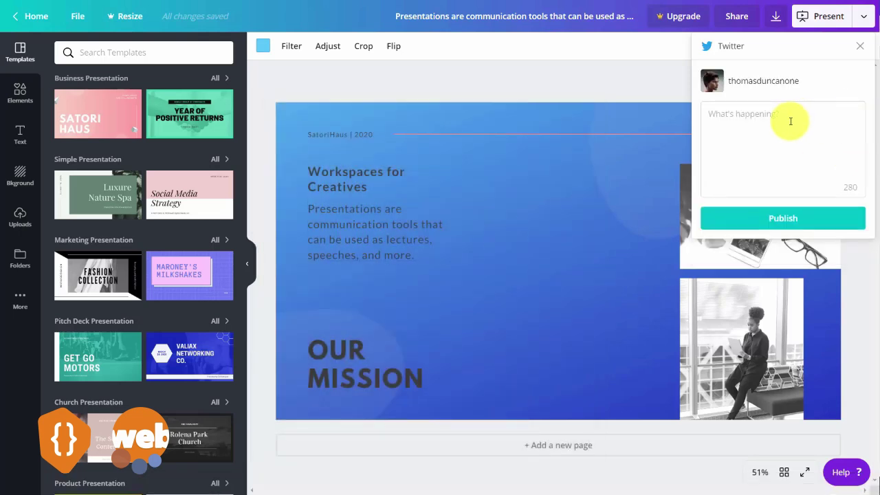
# - Publish the design to Twitter with the text "Workspaces for creatives" and open the published post
pyautogui.click(791, 121)
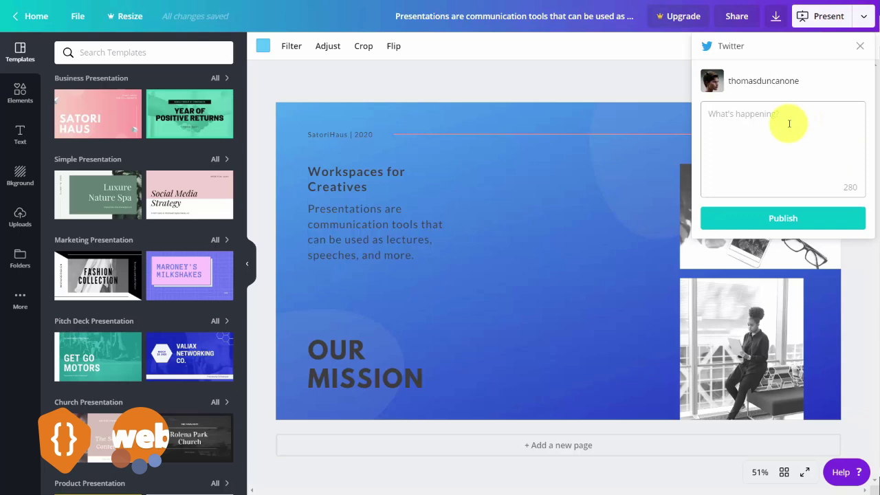
pyautogui.write('Workspaces for creatives')
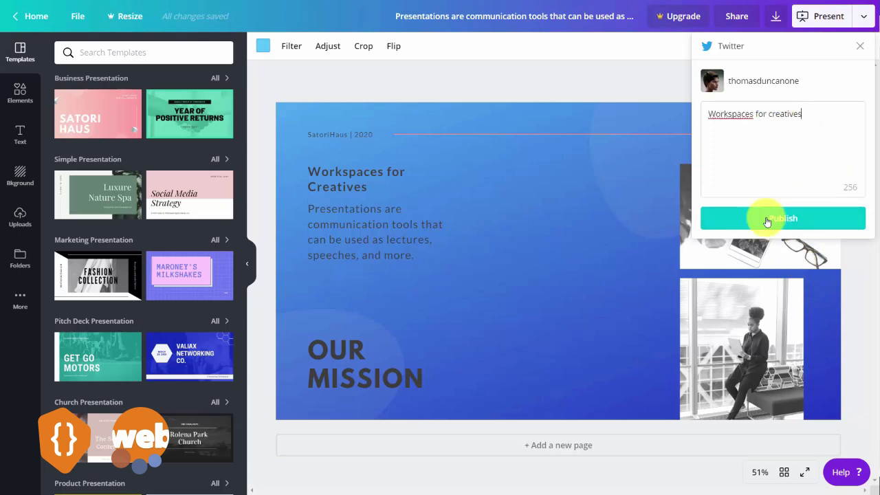
pyautogui.click(777, 218)
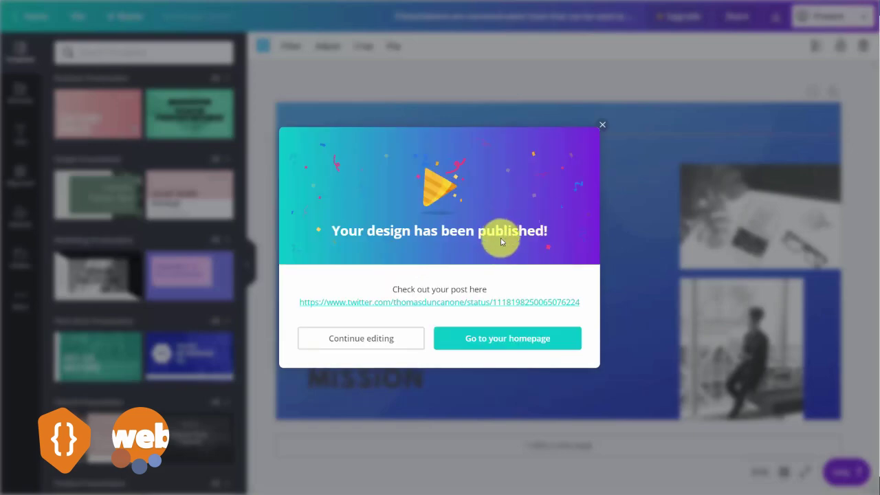
pyautogui.click(476, 301)
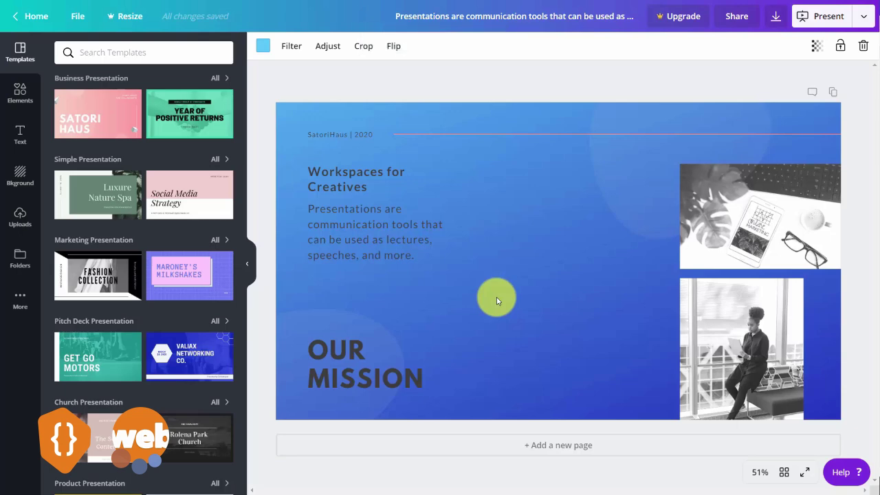
pyautogui.click(582, 83)
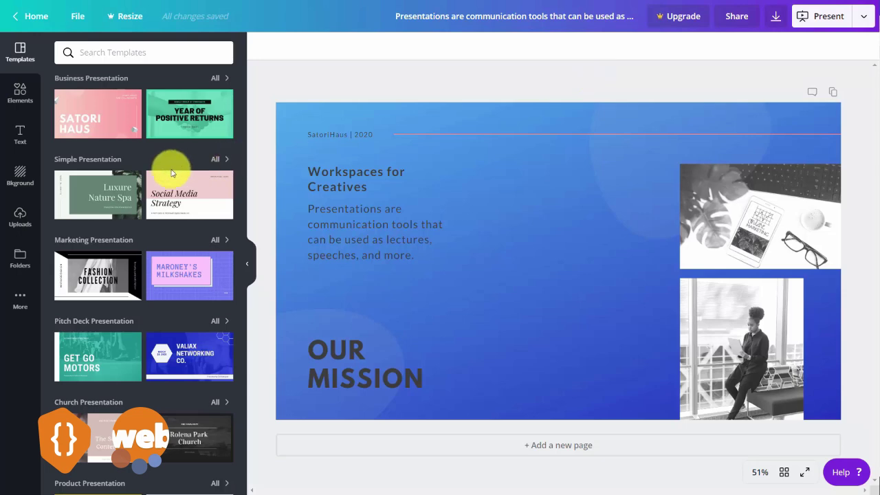
# - Add four pages from the Black and Green History Finance Presentation template: Year of Positive Returns, MGC in 2020, Asset Mix and Fuel for Growth
pyautogui.click(178, 109)
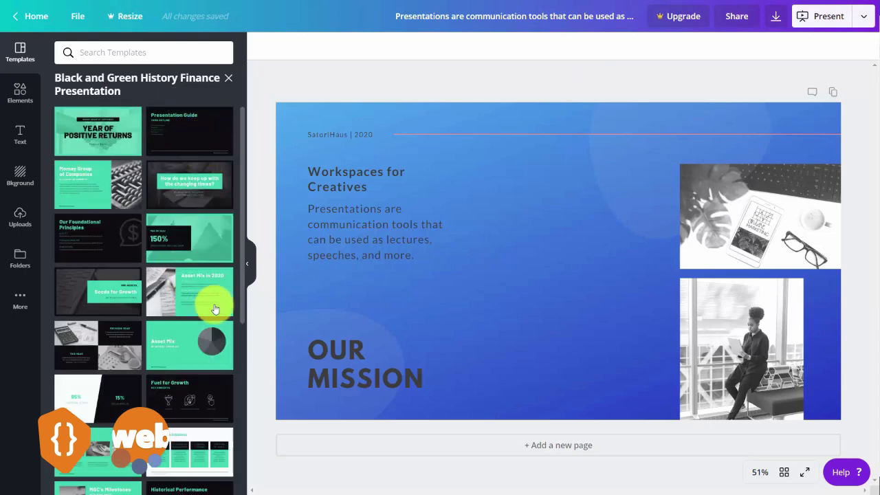
pyautogui.click(529, 445)
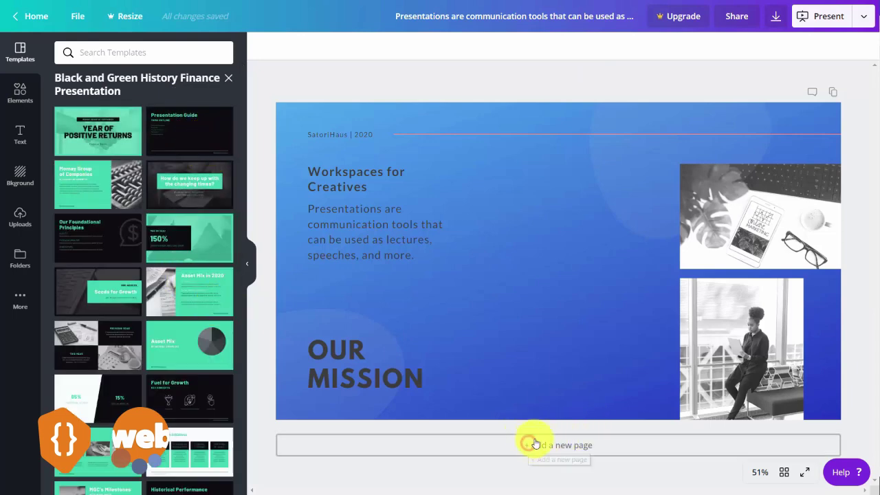
pyautogui.click(102, 122)
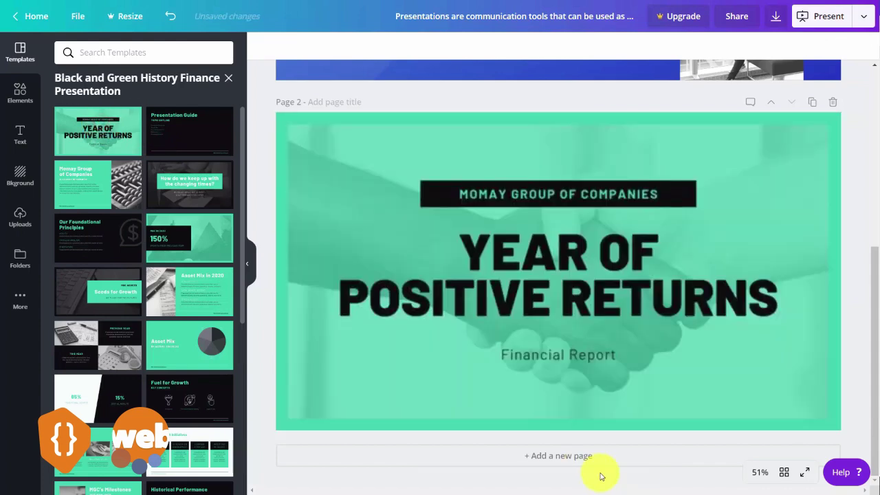
pyautogui.click(562, 459)
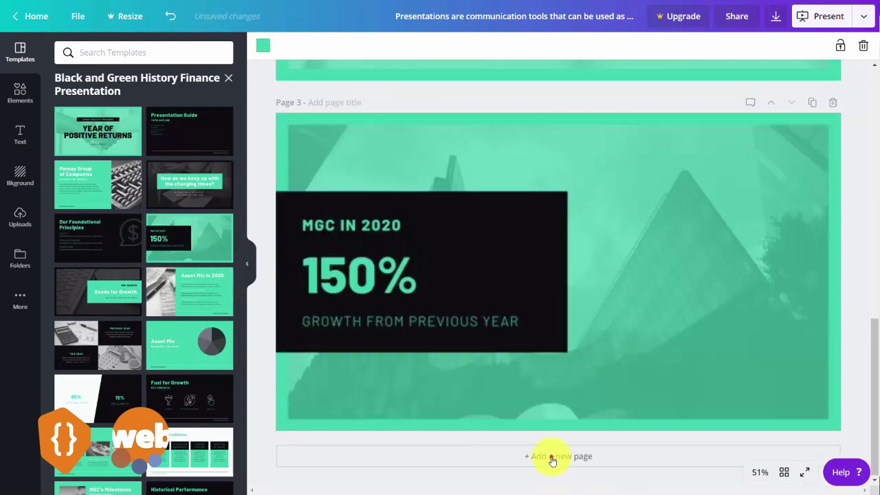
pyautogui.click(550, 456)
pyautogui.click(174, 353)
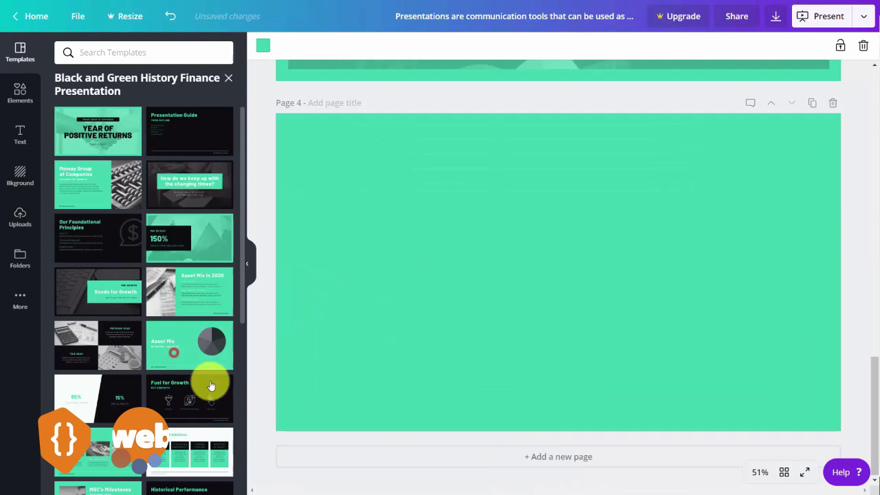
pyautogui.click(530, 457)
pyautogui.click(156, 394)
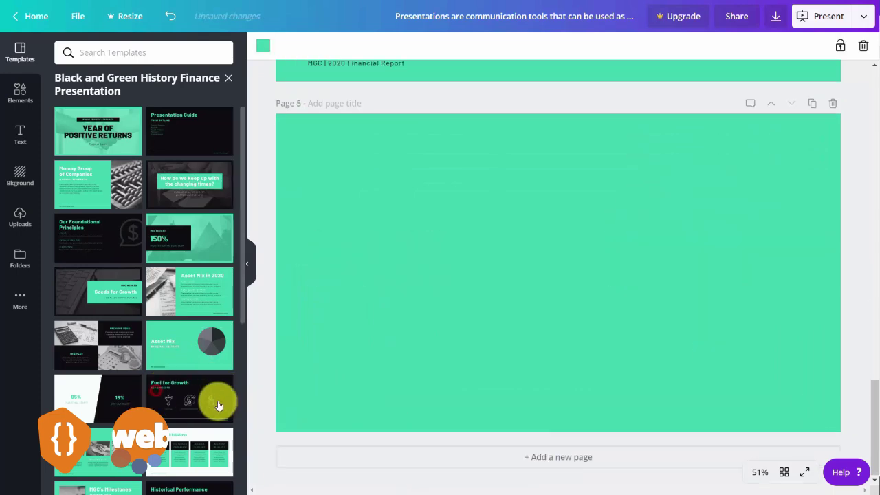
pyautogui.scroll(5, 268, 392)
pyautogui.scroll(15, 268, 392)
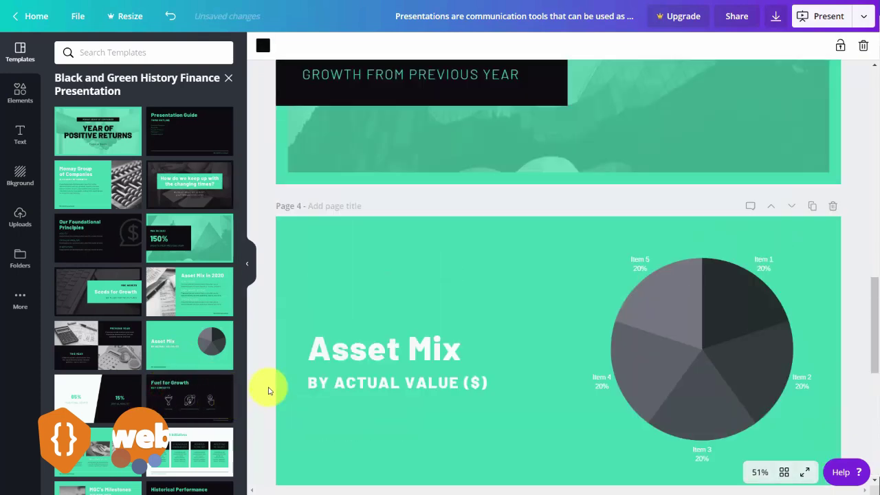
pyautogui.scroll(2, 266, 389)
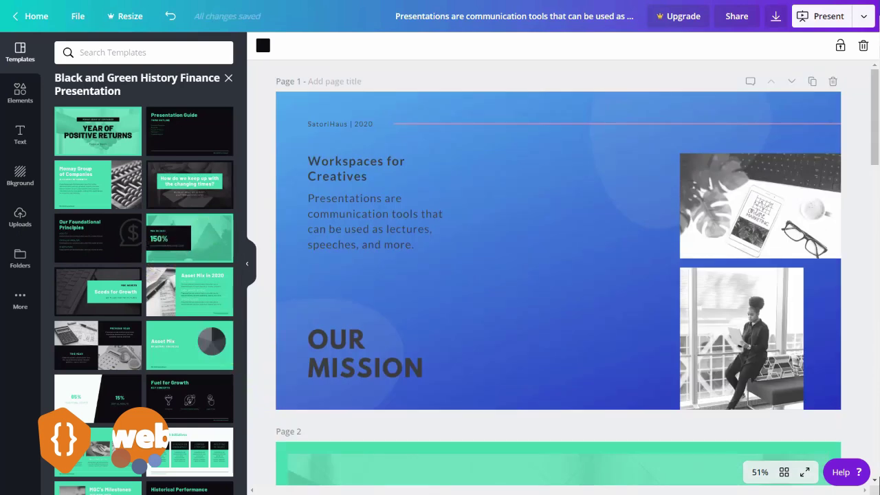
# - Choose Microsoft PowerPoint as the publishing format, review the design's pages, and download all pages as a PowerPoint document
pyautogui.click(863, 22)
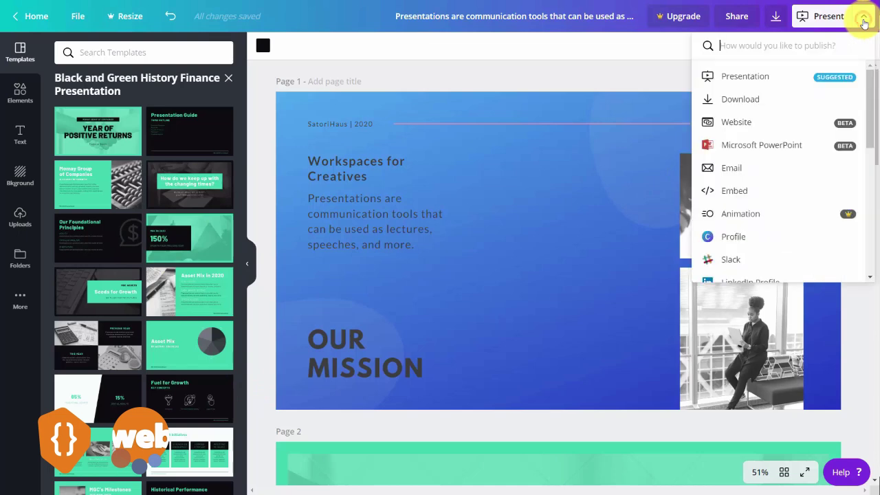
pyautogui.click(755, 146)
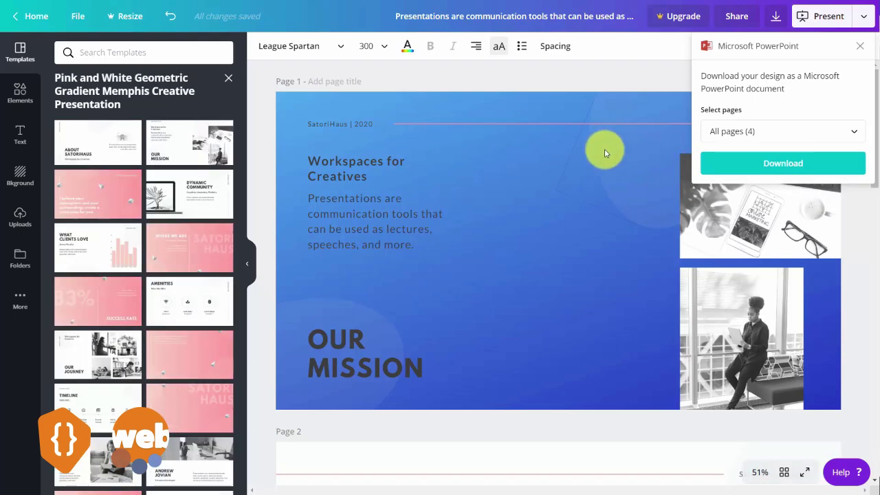
pyautogui.scroll(-5, 603, 149)
pyautogui.scroll(-6, 604, 155)
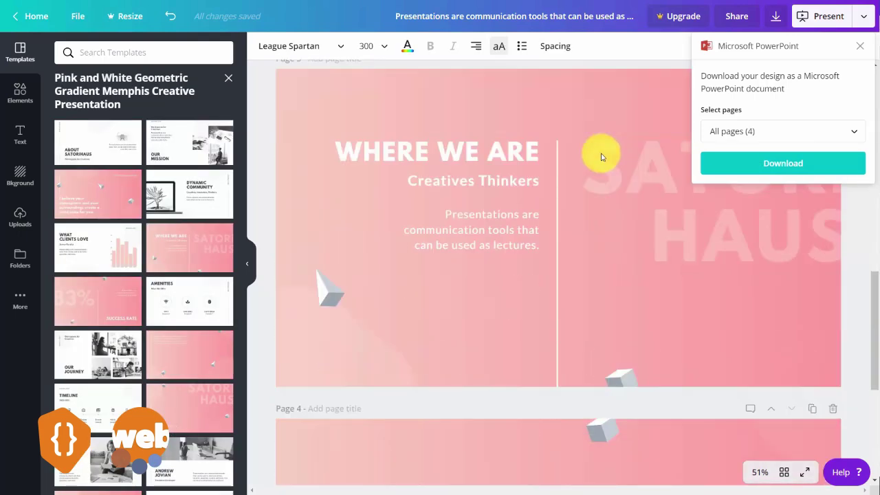
pyautogui.scroll(3, 600, 158)
pyautogui.scroll(6, 600, 157)
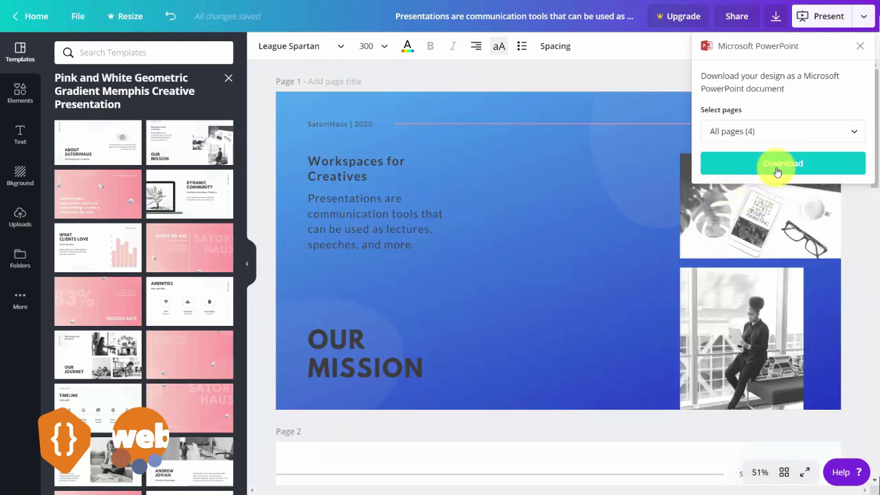
pyautogui.click(815, 174)
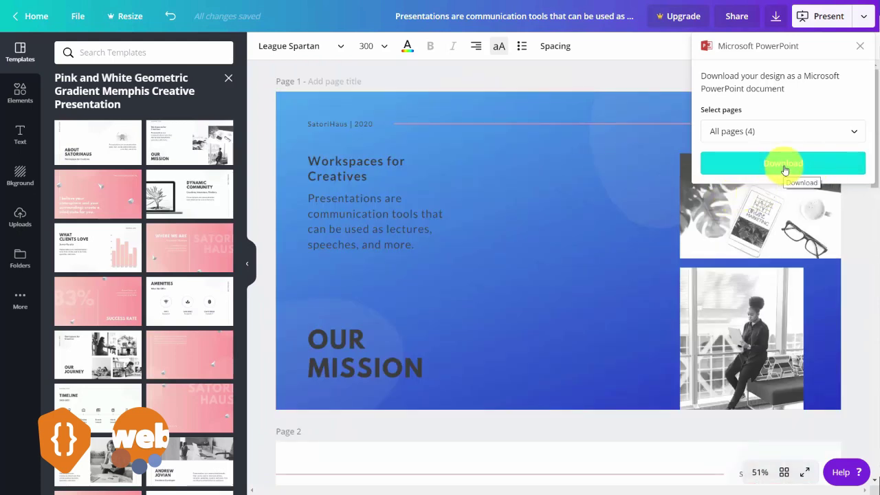